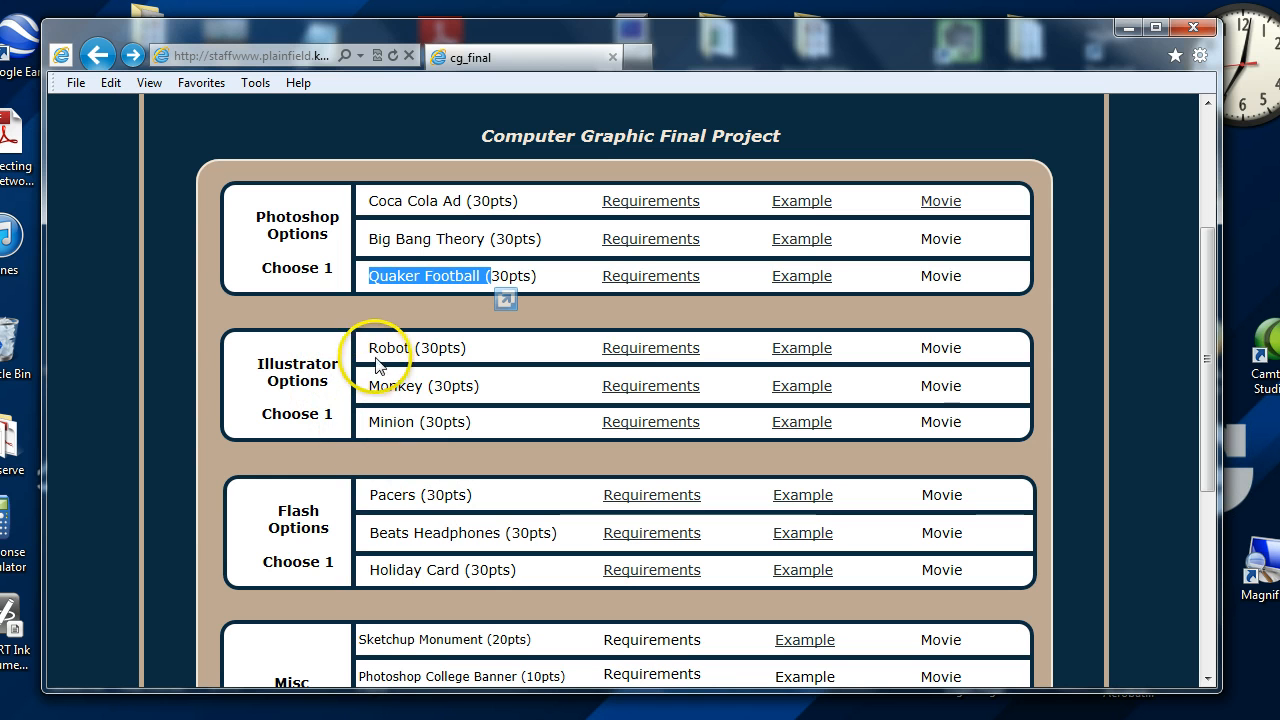
# Open the requirements for the Robot project among the Illustrator options and read through the robot design requirements
pyautogui.click(371, 349)
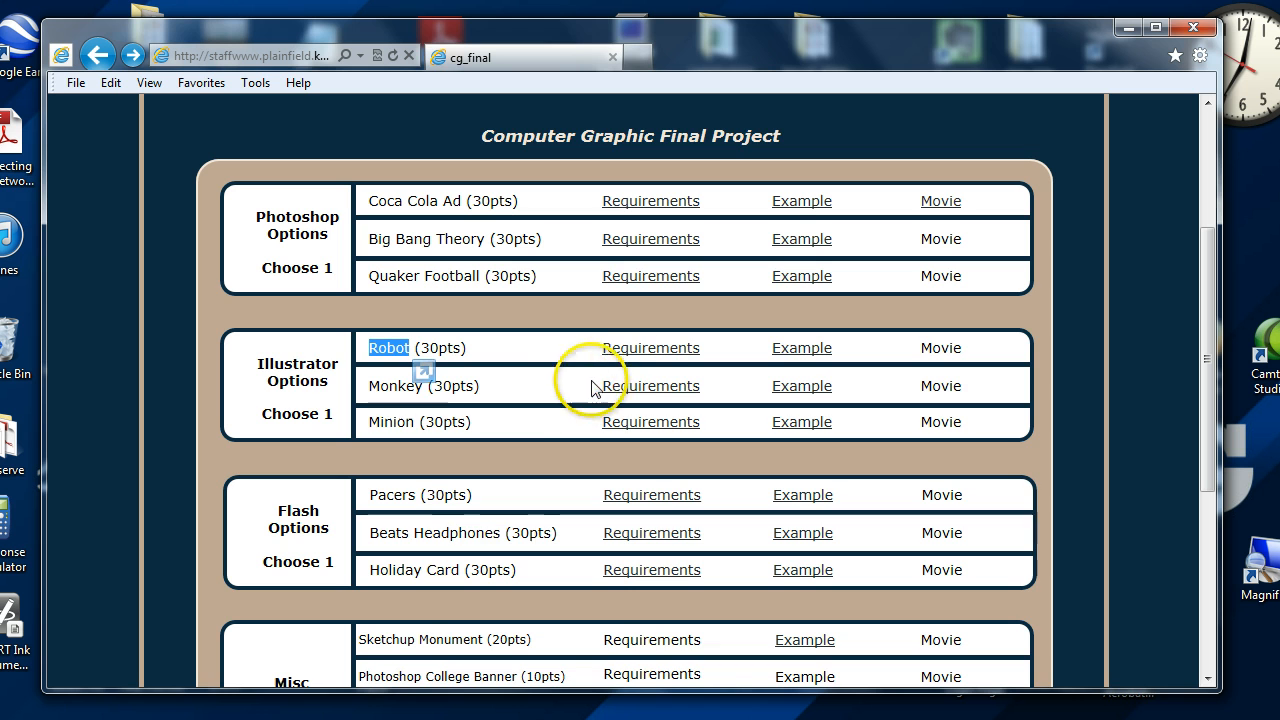
pyautogui.click(636, 348)
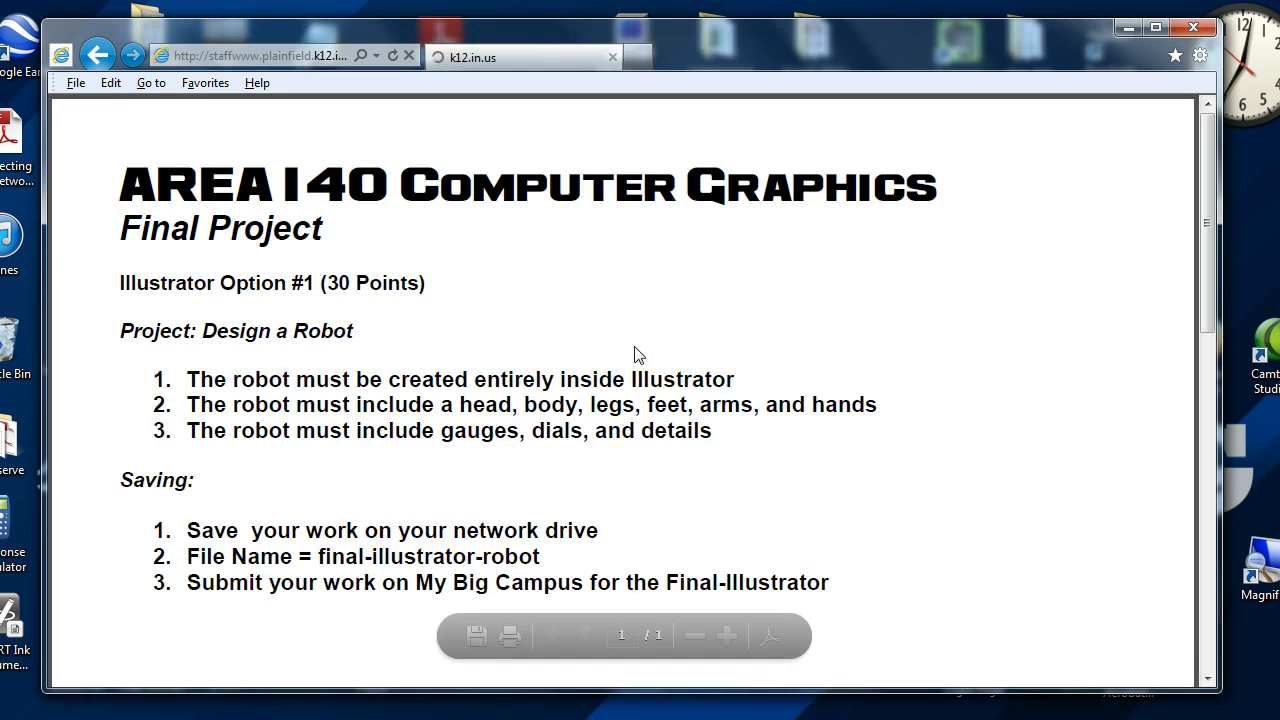
pyautogui.moveTo(412, 388); pyautogui.dragTo(703, 383)
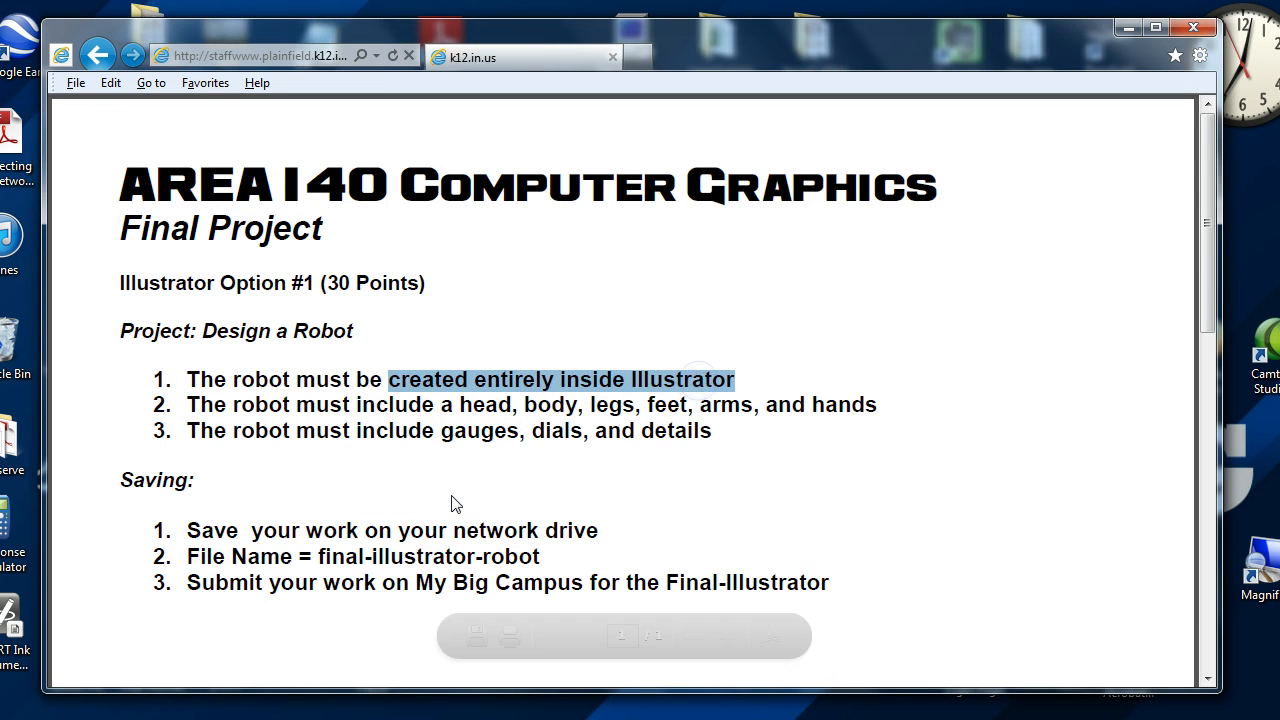
pyautogui.click(462, 409)
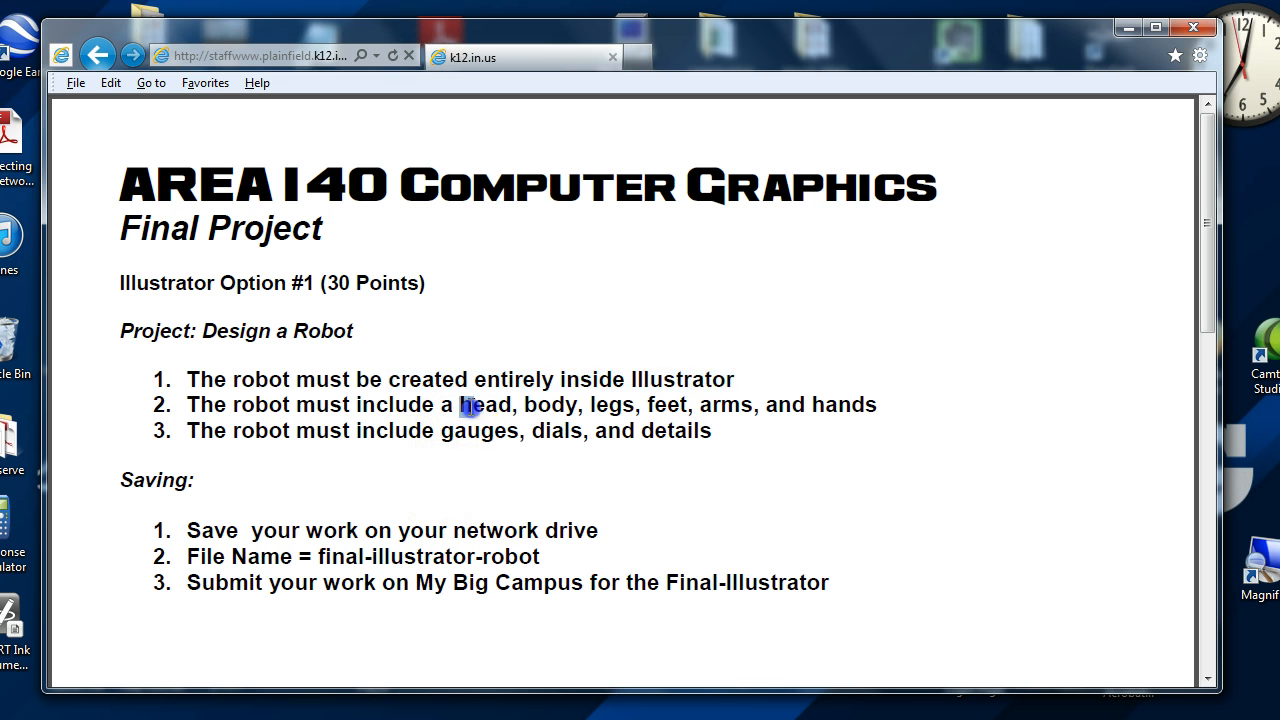
pyautogui.moveTo(590, 410); pyautogui.dragTo(752, 412)
pyautogui.click(830, 410)
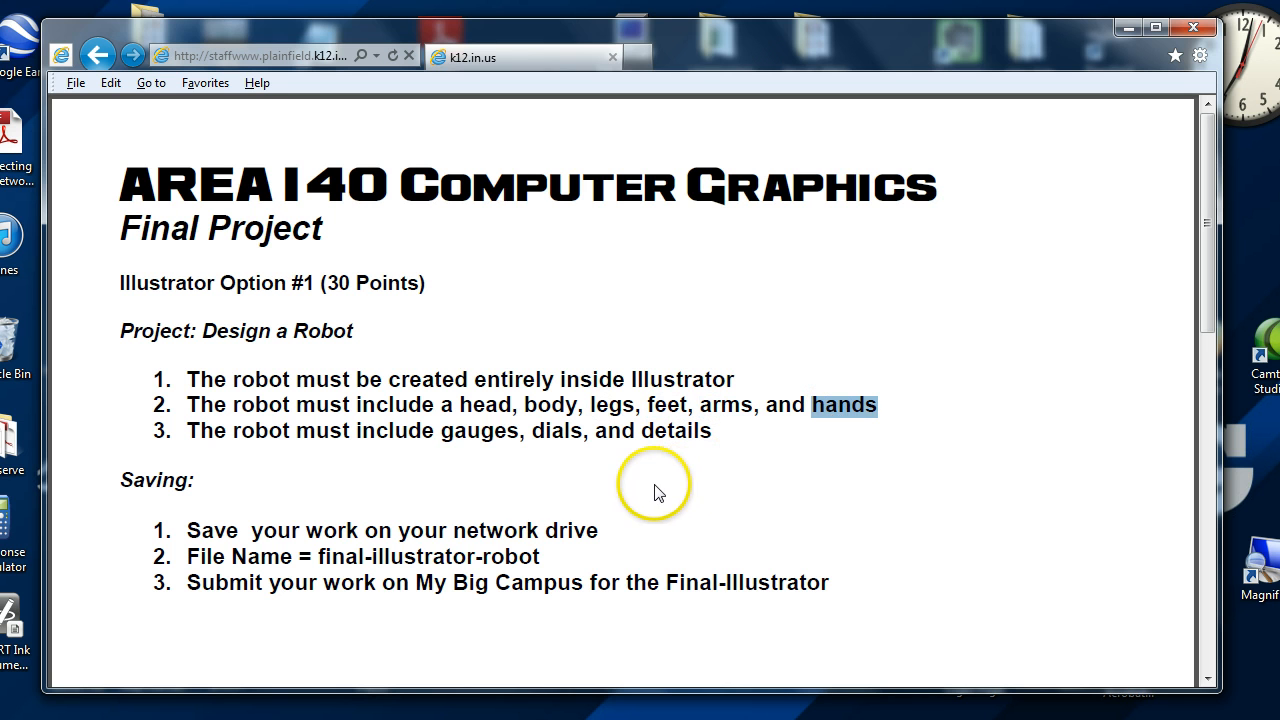
pyautogui.doubleClick(474, 436)
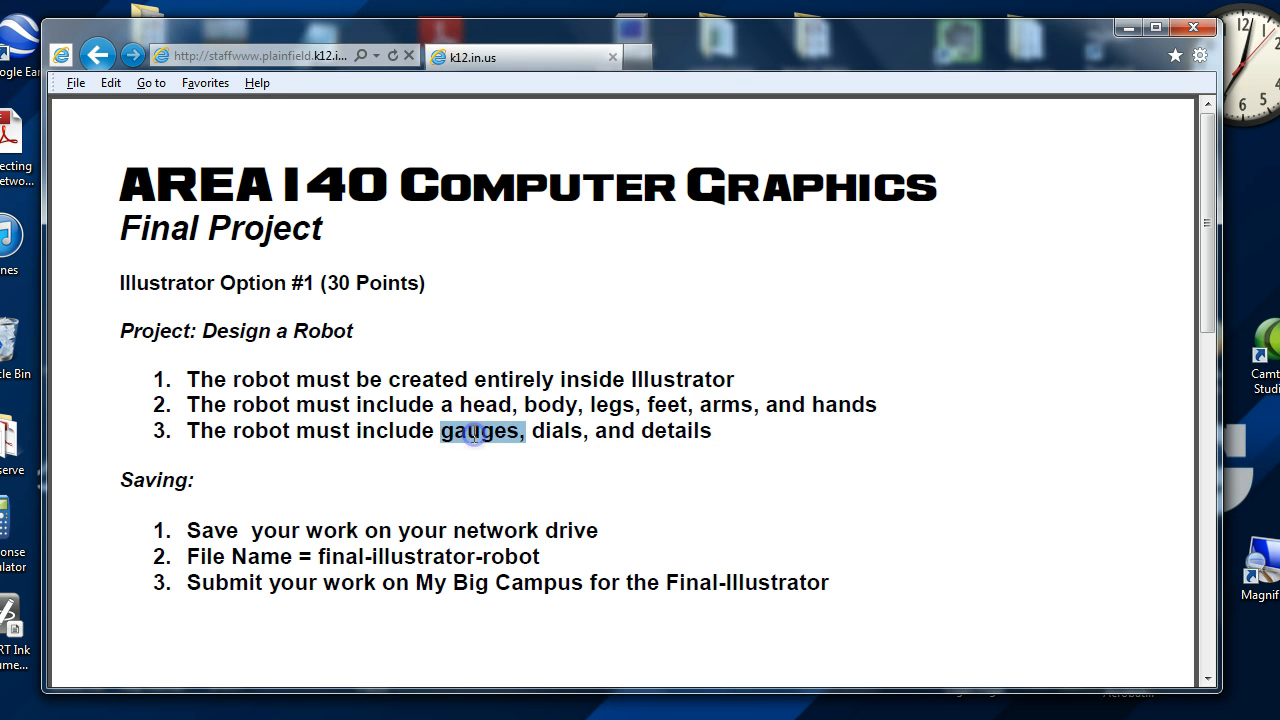
pyautogui.doubleClick(565, 436)
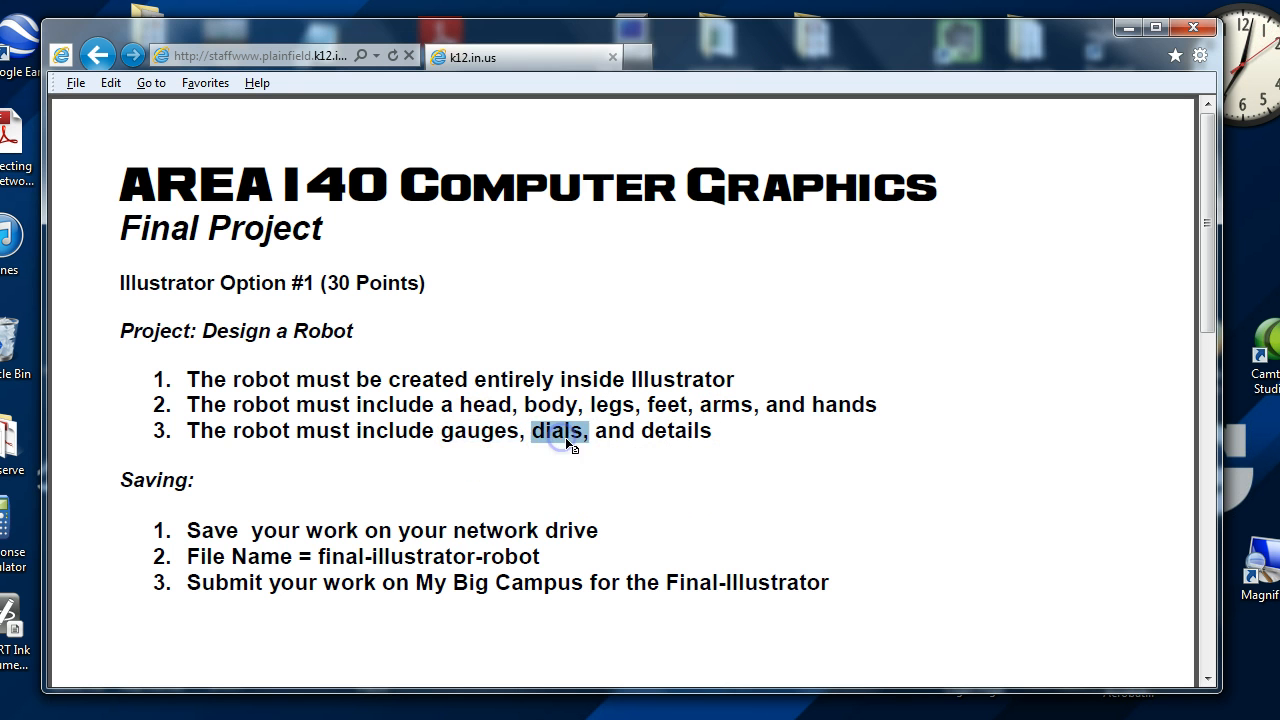
pyautogui.doubleClick(664, 436)
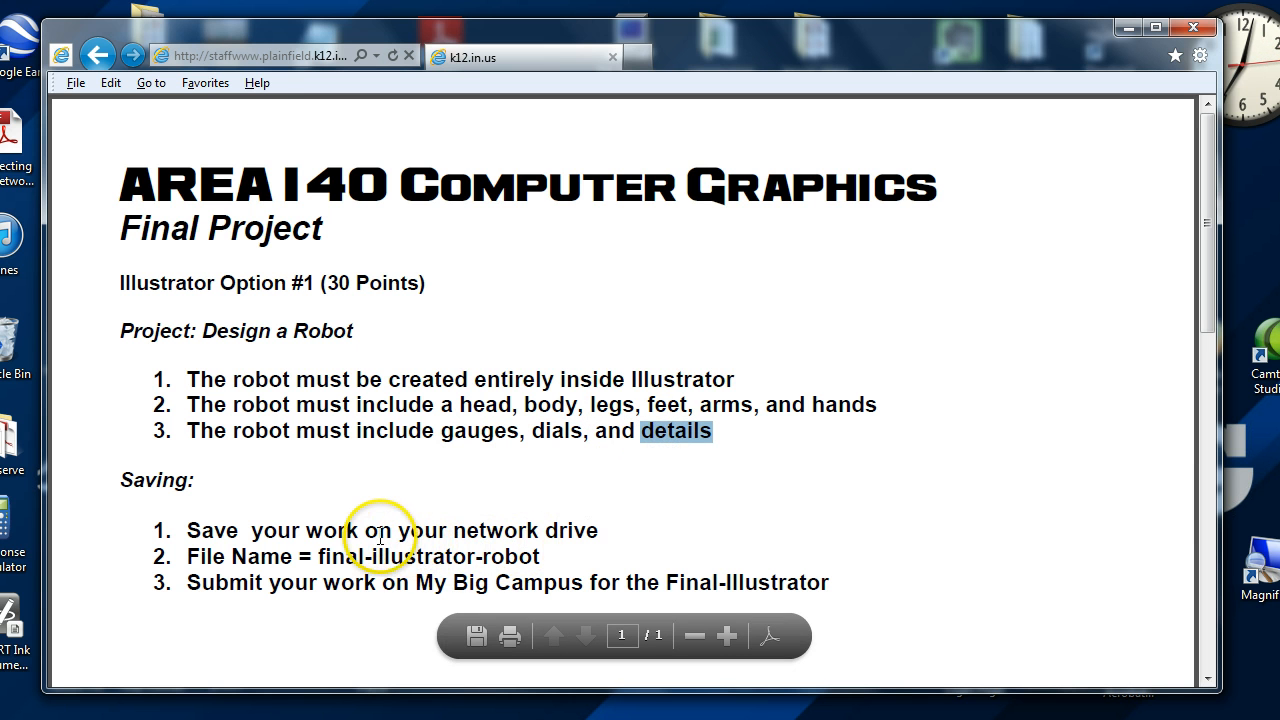
# Read the robot project's saving, file name and submission instructions, then return to the final project list
pyautogui.moveTo(366, 531); pyautogui.dragTo(613, 527)
pyautogui.doubleClick(340, 557)
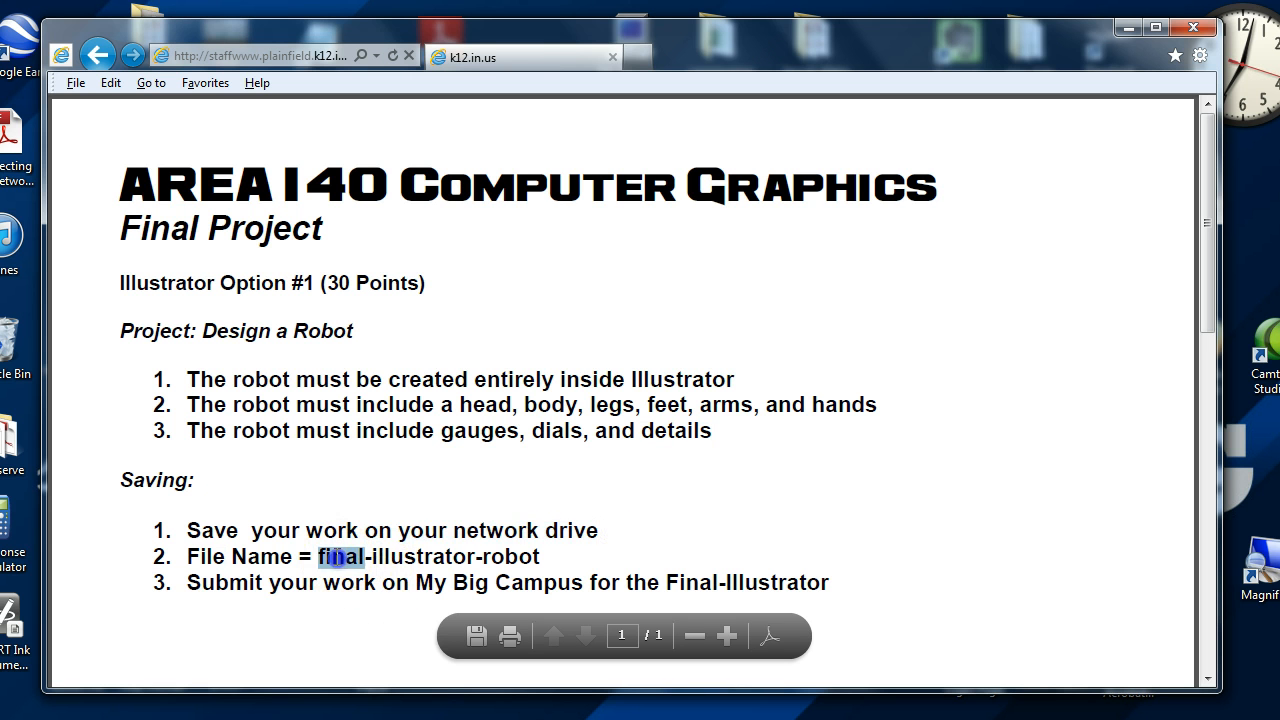
pyautogui.doubleClick(420, 557)
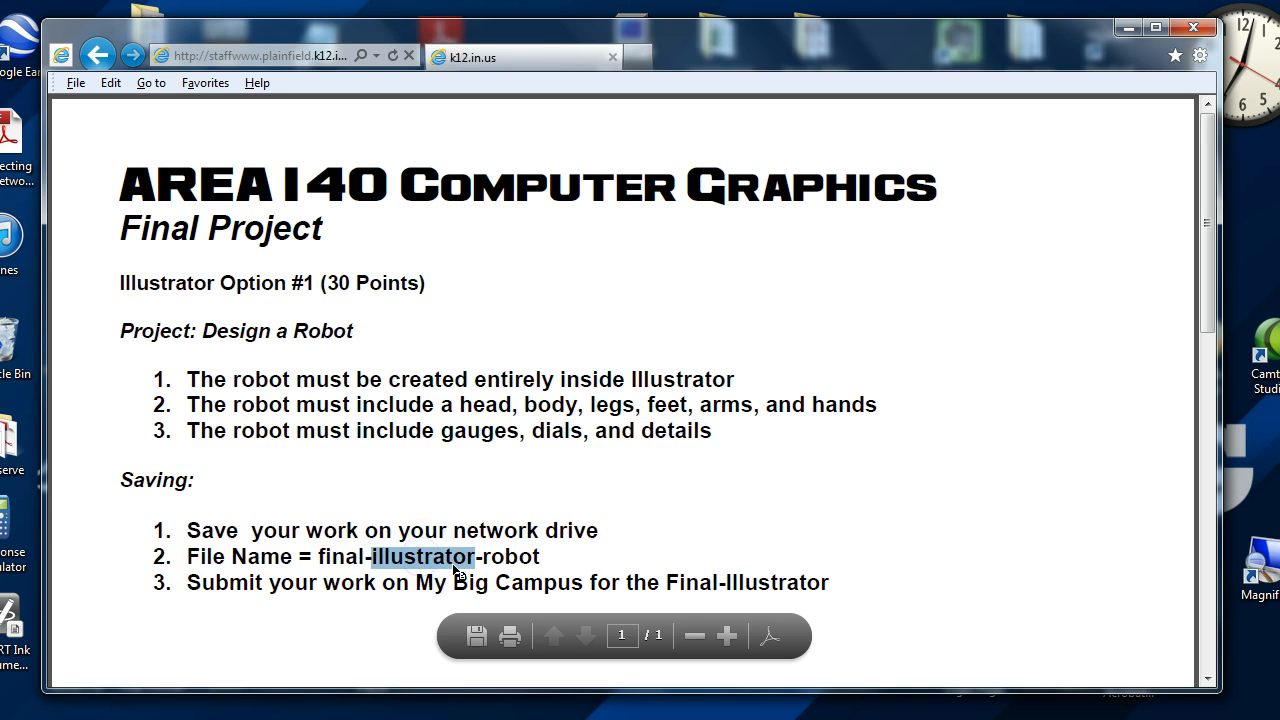
pyautogui.doubleClick(509, 557)
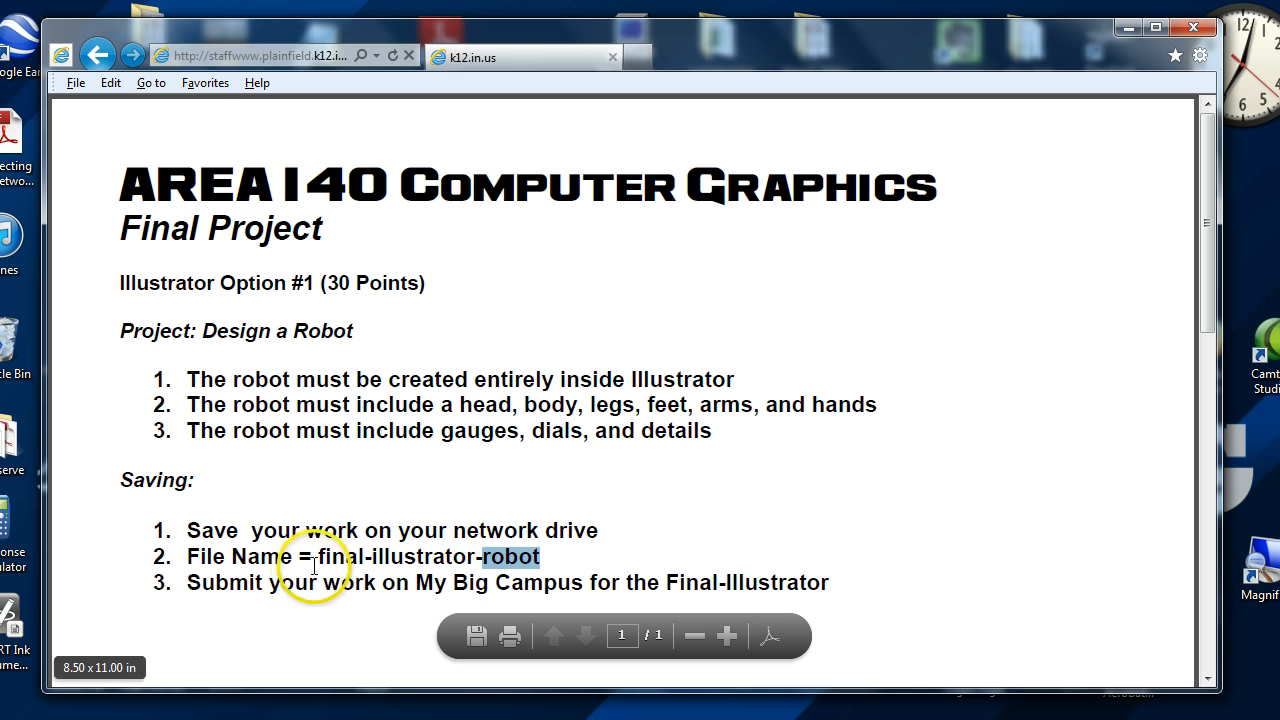
pyautogui.moveTo(318, 557); pyautogui.dragTo(527, 557)
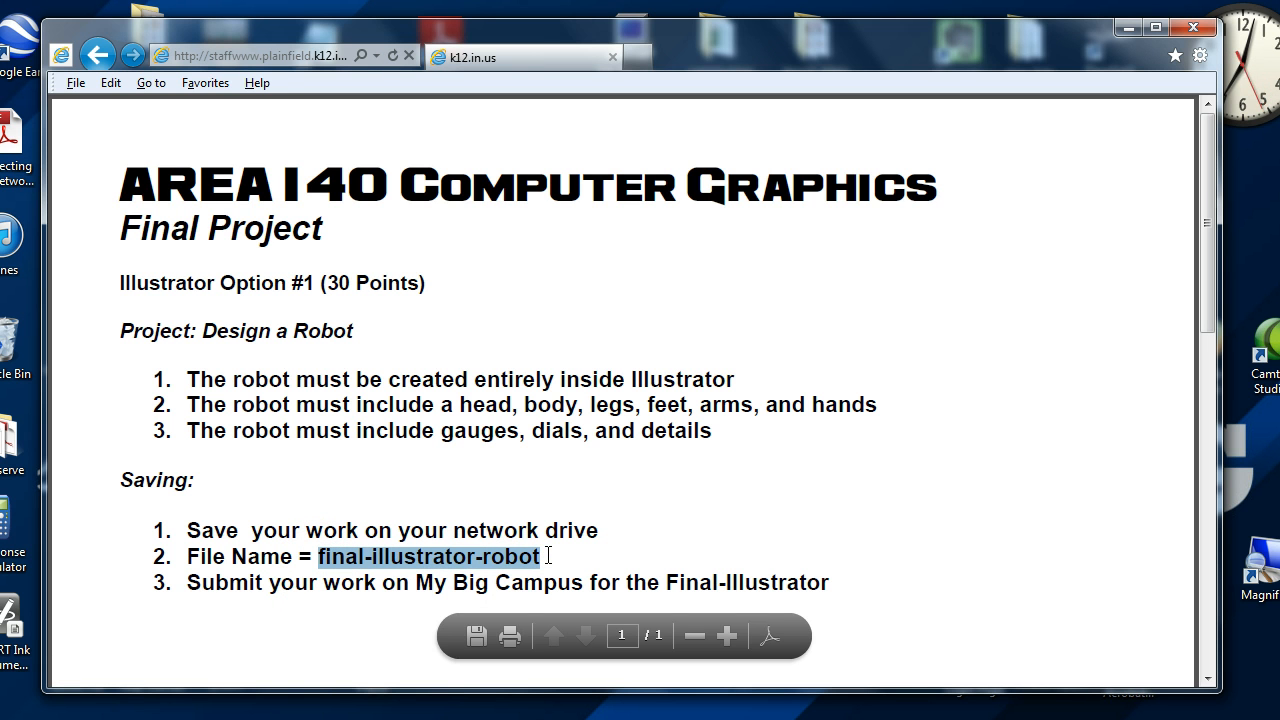
pyautogui.moveTo(415, 584); pyautogui.dragTo(750, 585)
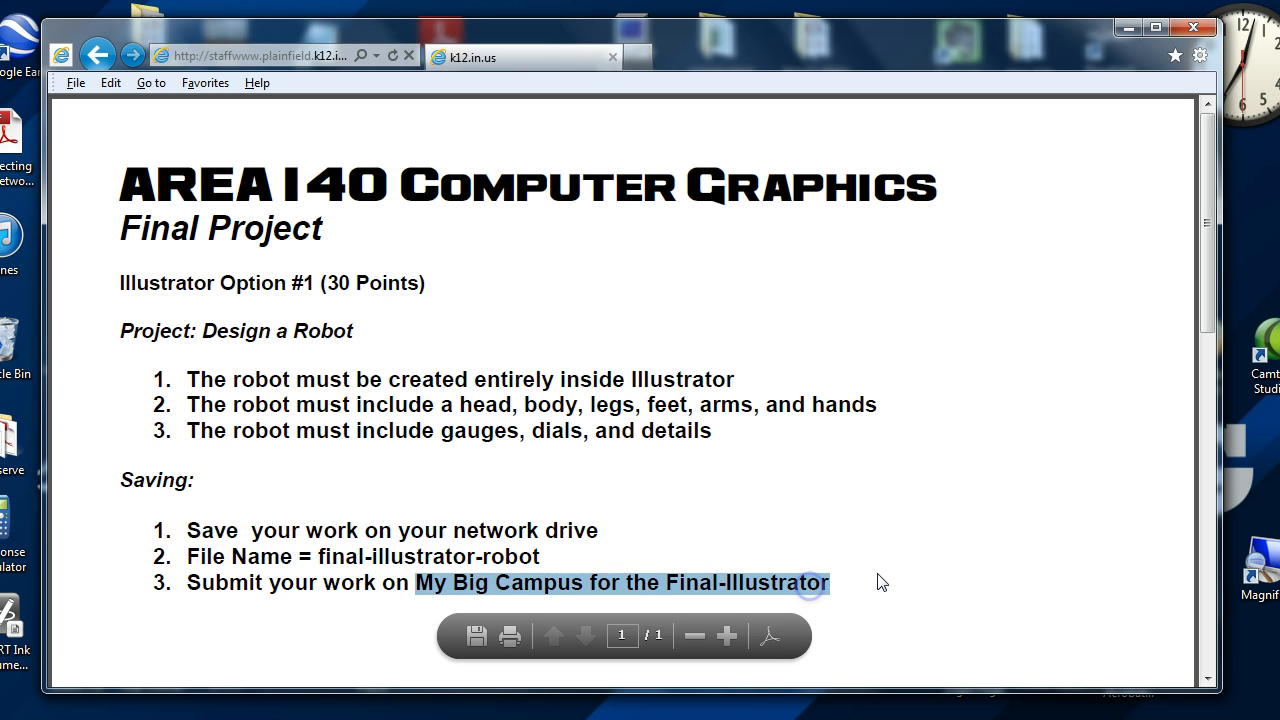
pyautogui.scroll(-1, 880, 581)
pyautogui.click(690, 545)
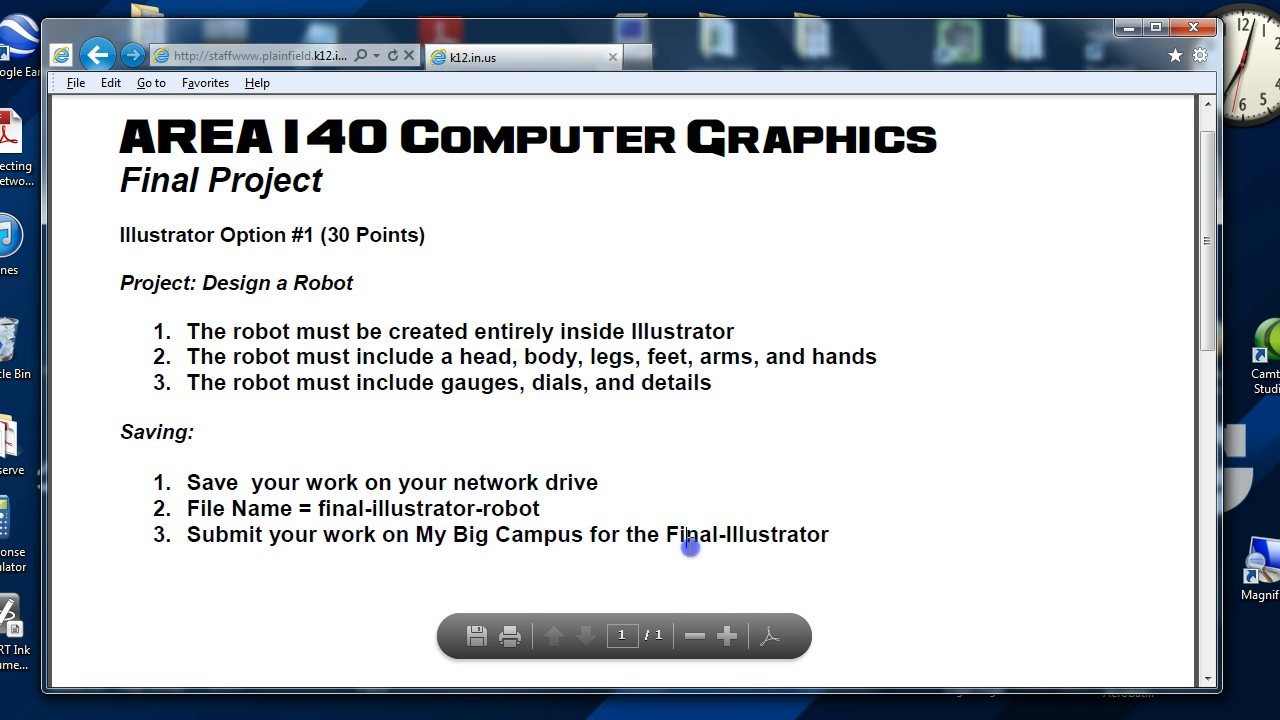
pyautogui.doubleClick(785, 541)
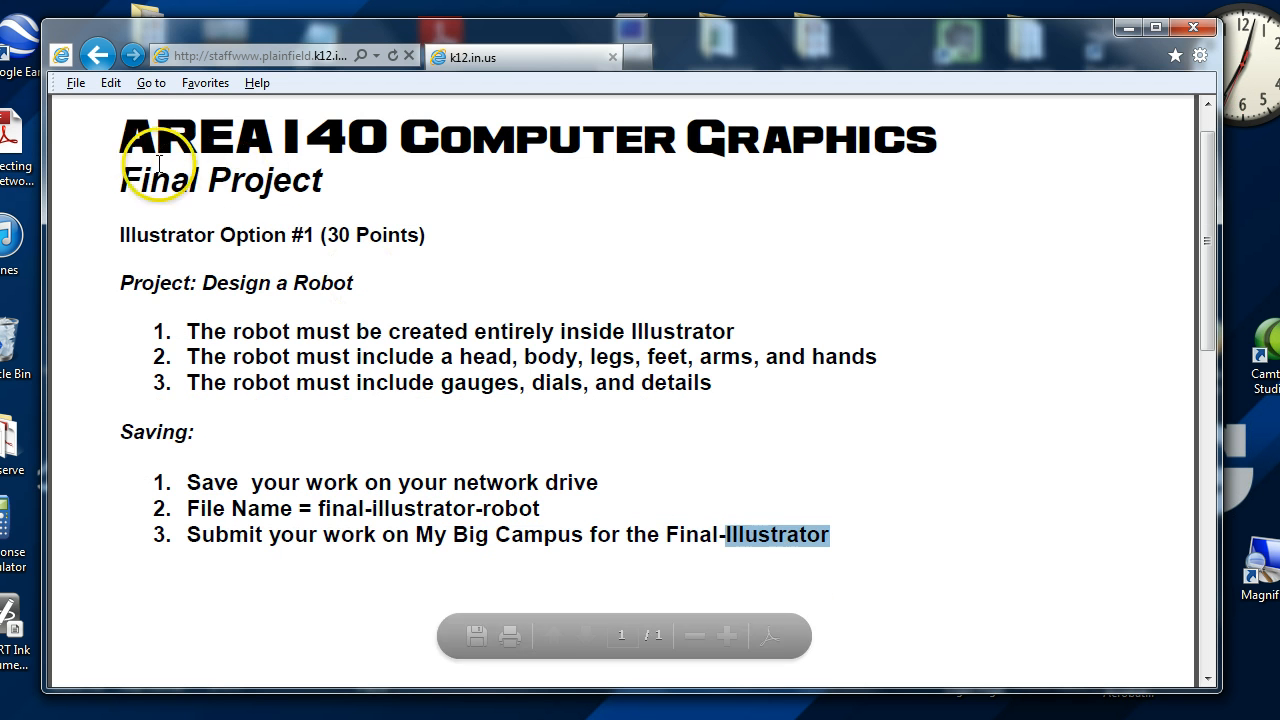
pyautogui.click(98, 55)
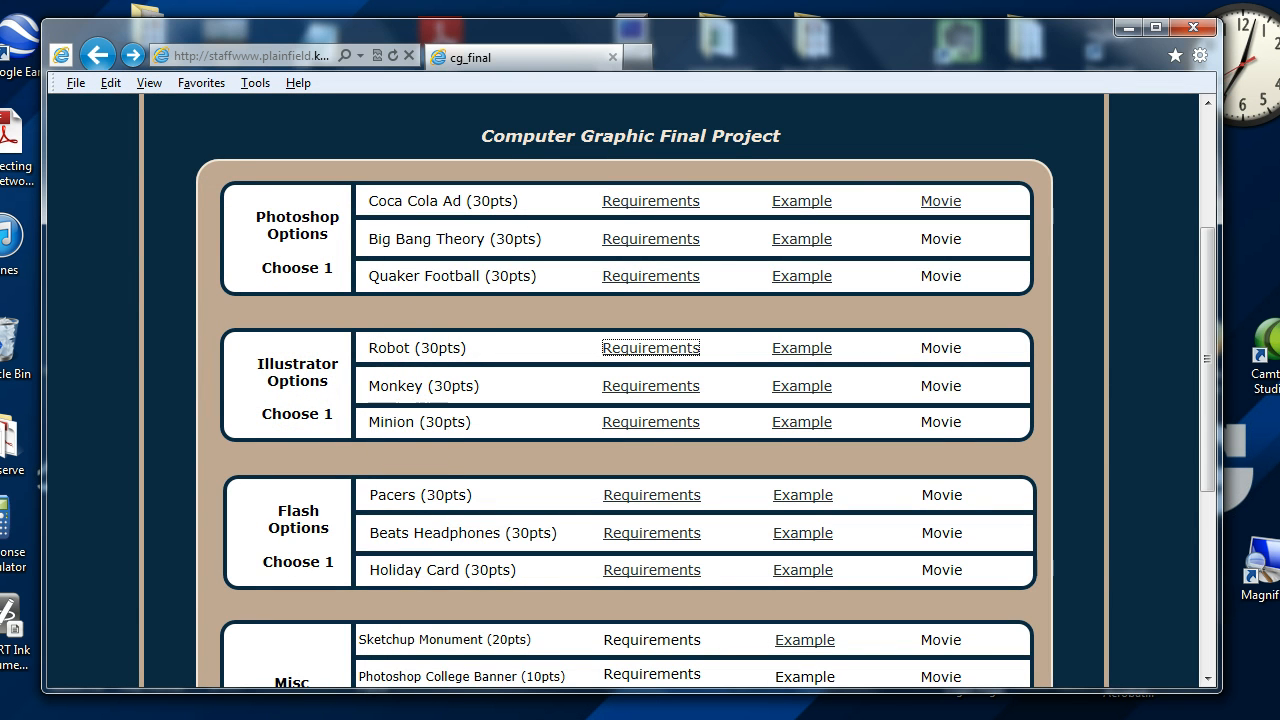
# Switch to Illustrator and reposition the first vertical bar and the middle round dial on the robot's chest in robot.ai
pyautogui.click(529, 718)
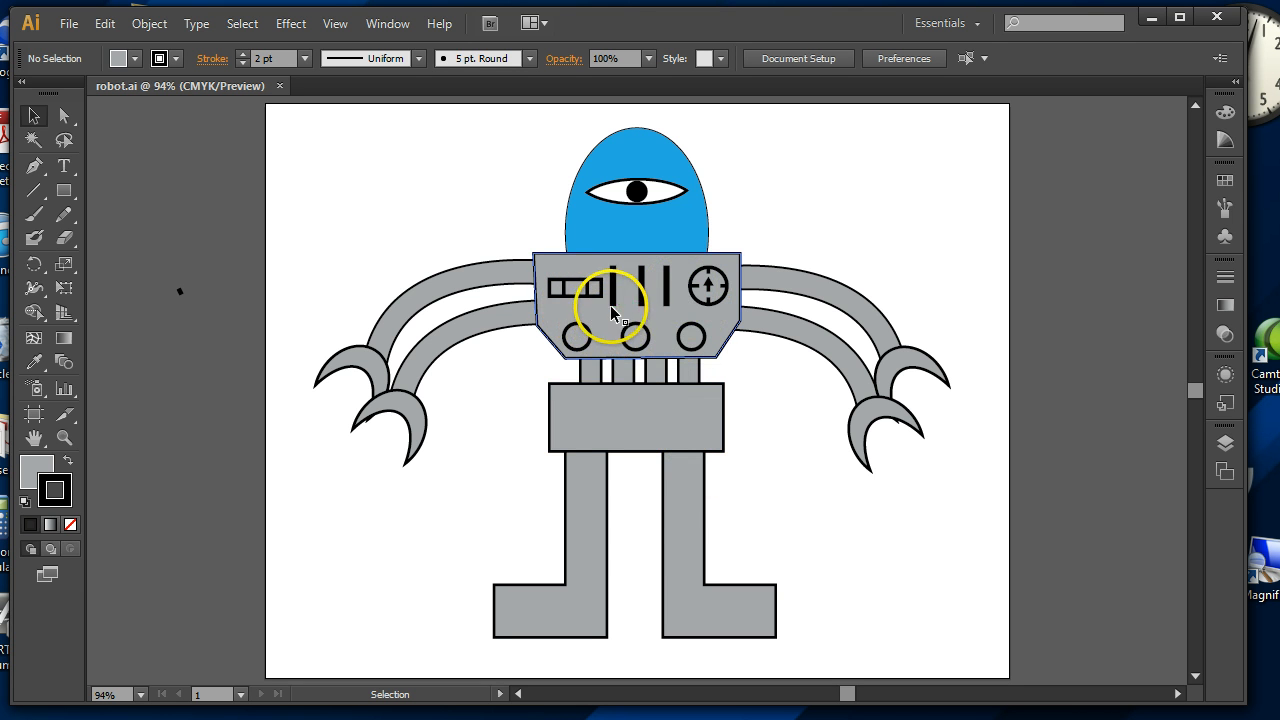
pyautogui.moveTo(610, 292)
pyautogui.mouseDown()
pyautogui.moveTo(622, 294)
pyautogui.moveTo(618, 334)
pyautogui.mouseUp()
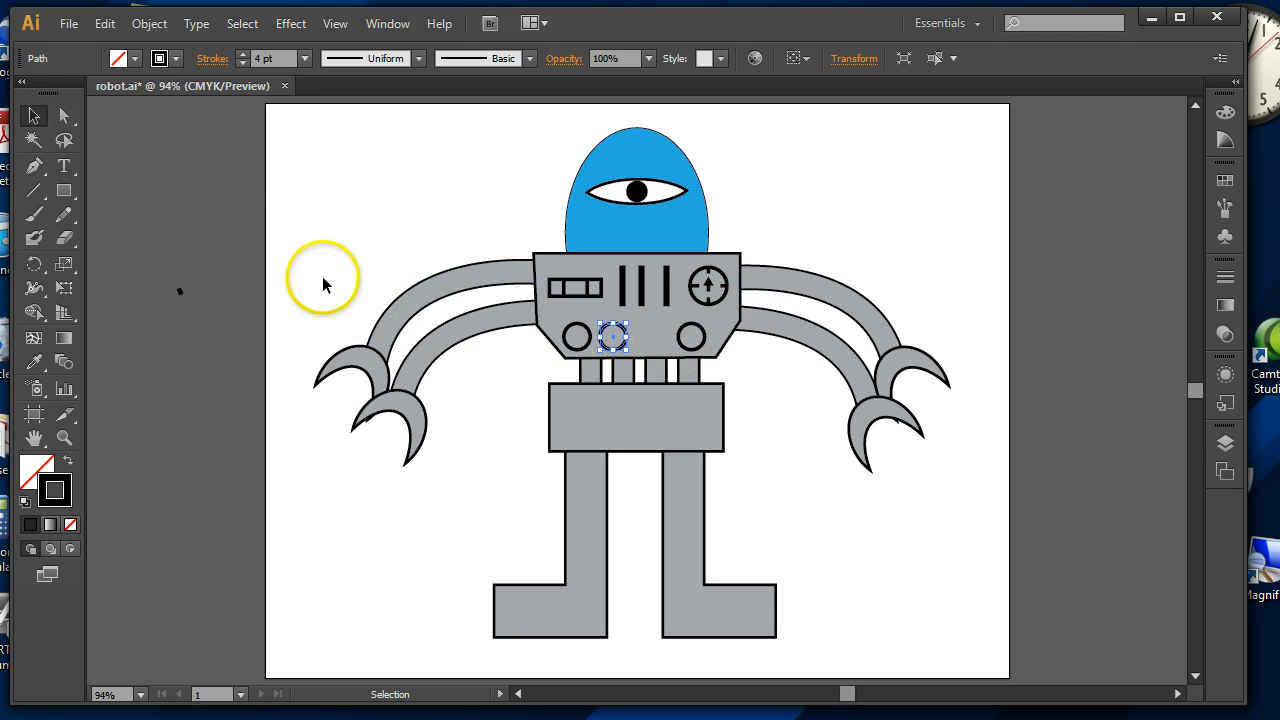
# Create a new Letter-size document in landscape orientation, 792 by 612 pt, in RGB colour mode
pyautogui.click(67, 27)
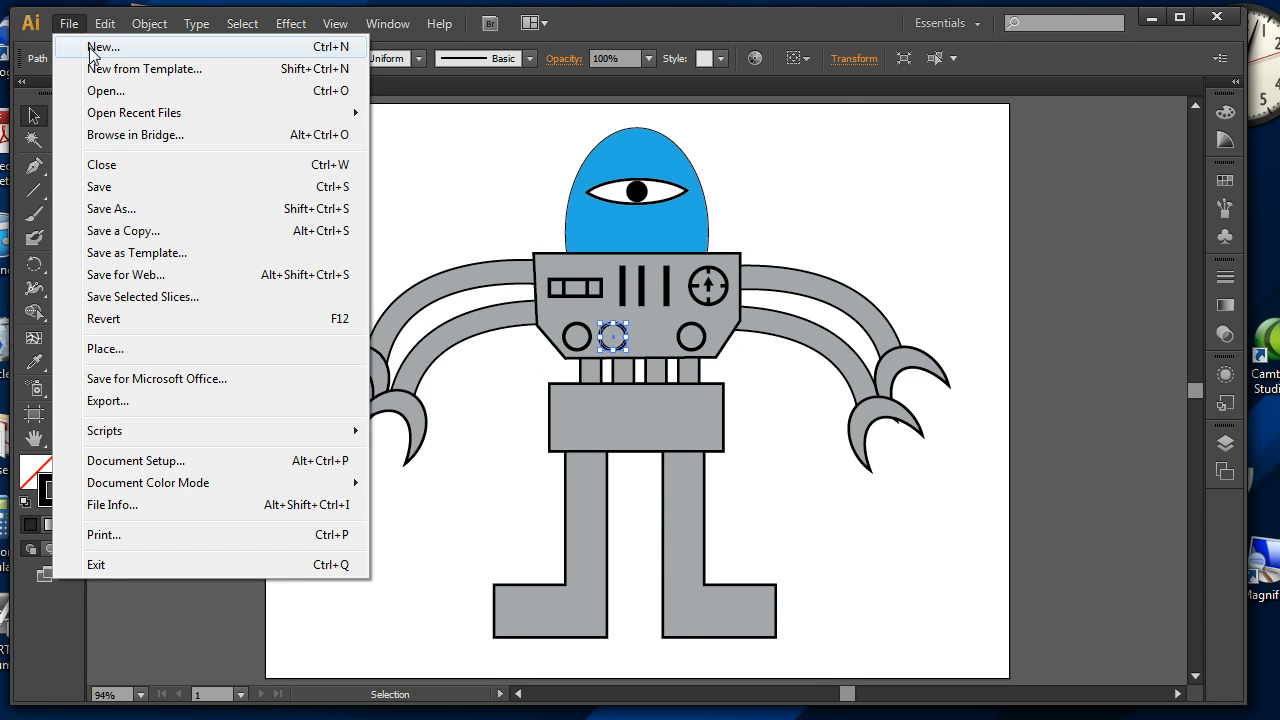
pyautogui.click(86, 44)
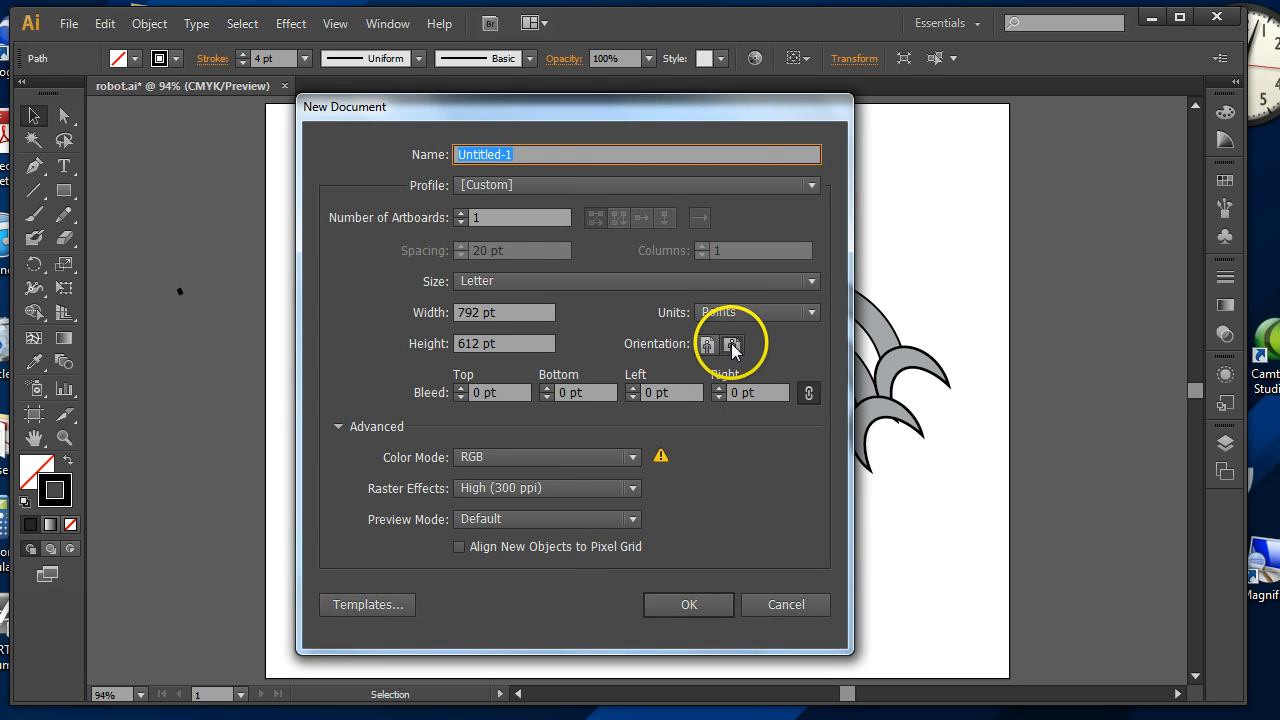
pyautogui.click(732, 346)
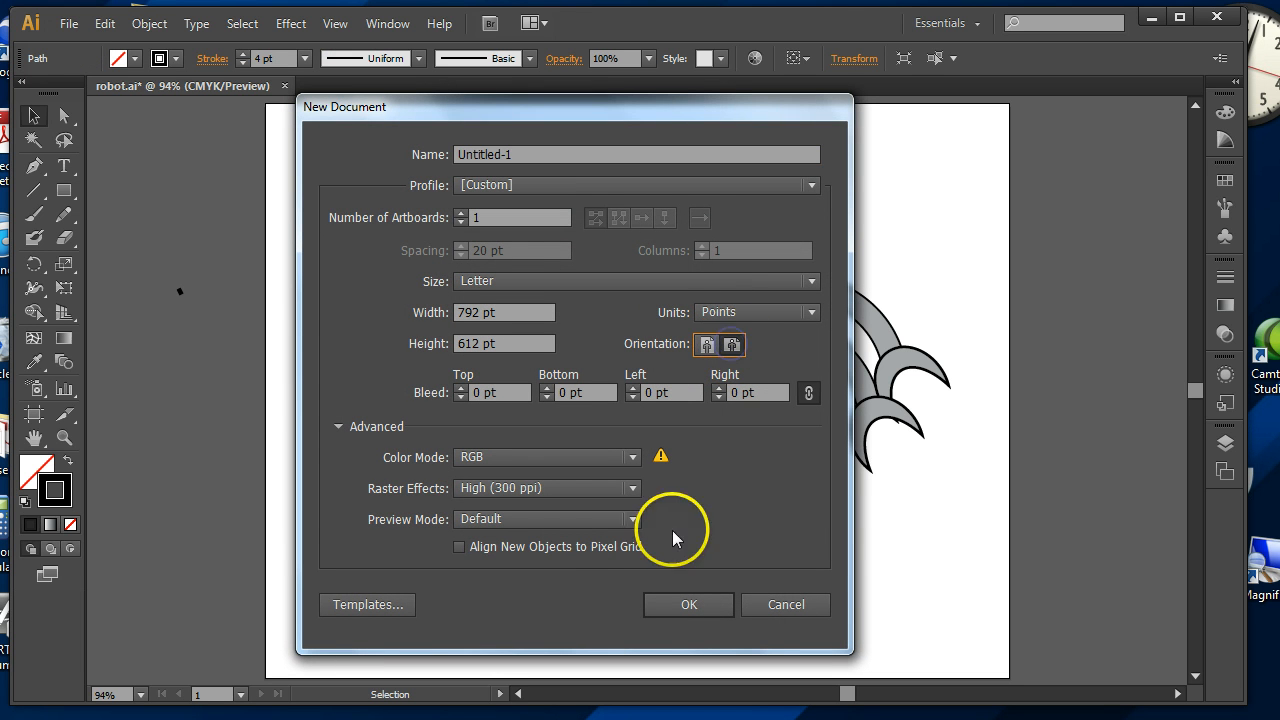
pyautogui.click(664, 605)
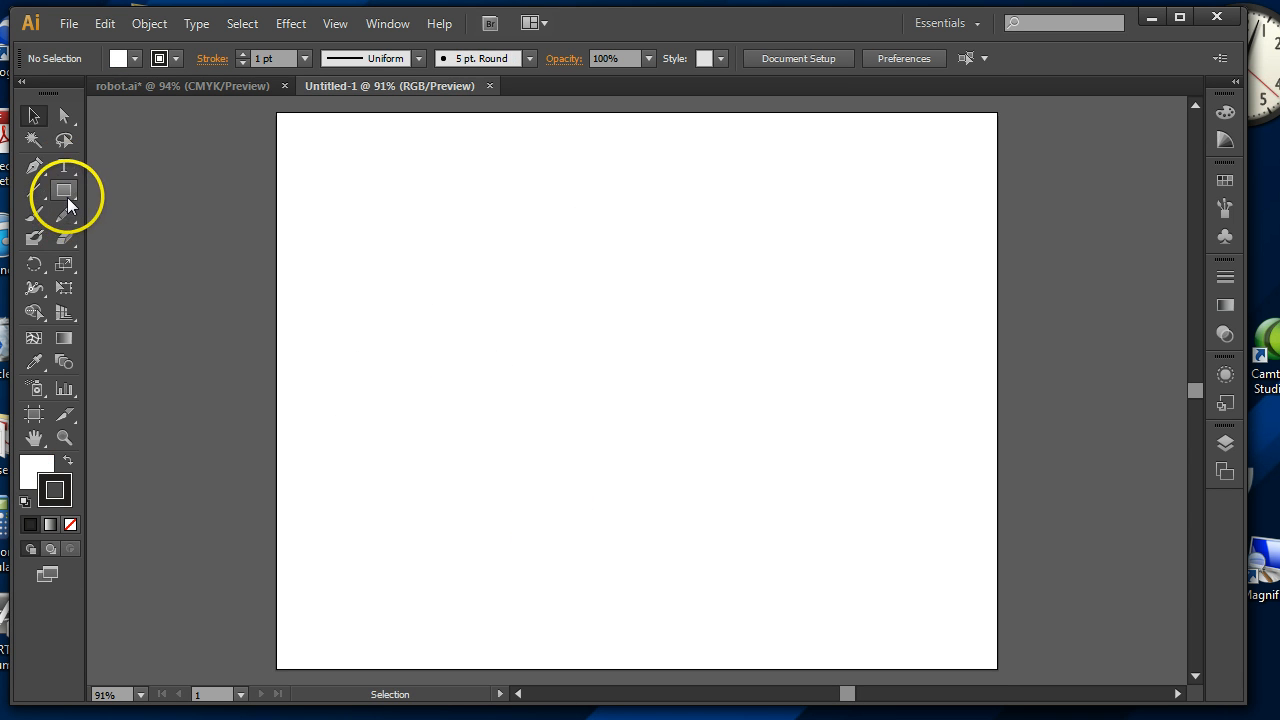
# Draw a tall upright ellipse for the robot's head in the upper middle of the artboard
pyautogui.click(62, 192)
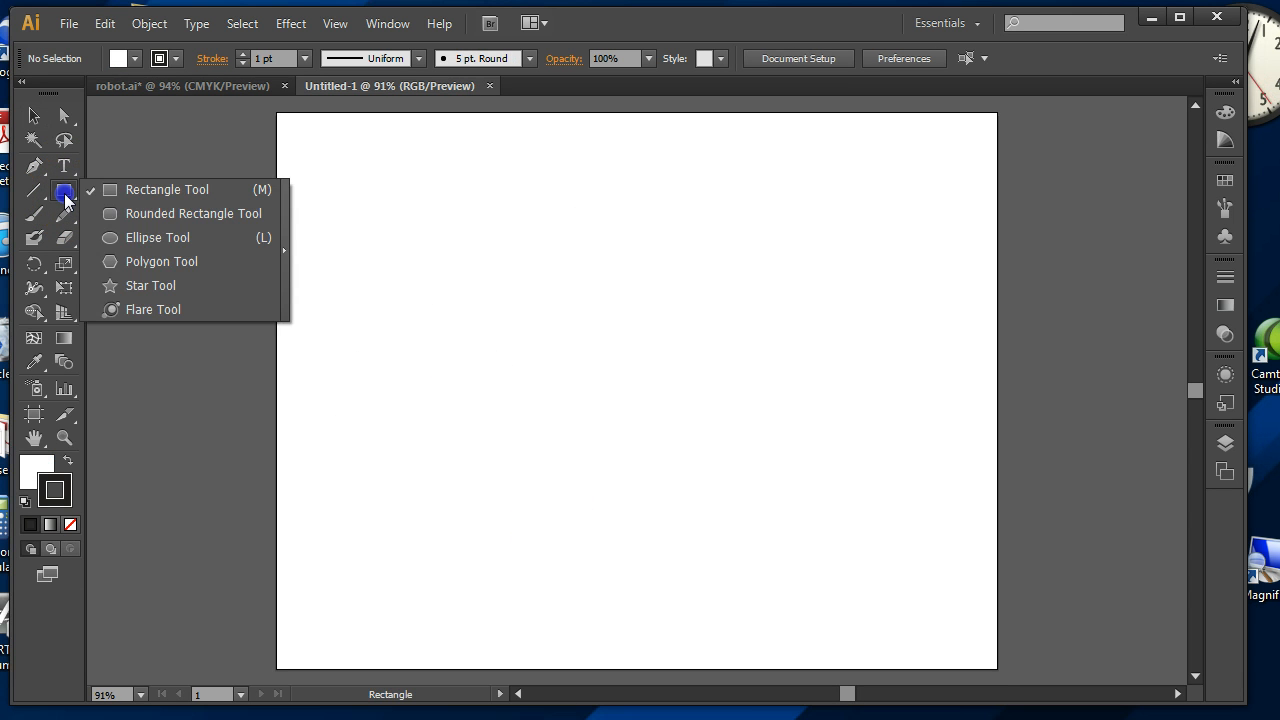
pyautogui.click(129, 237)
pyautogui.moveTo(569, 171); pyautogui.dragTo(717, 375)
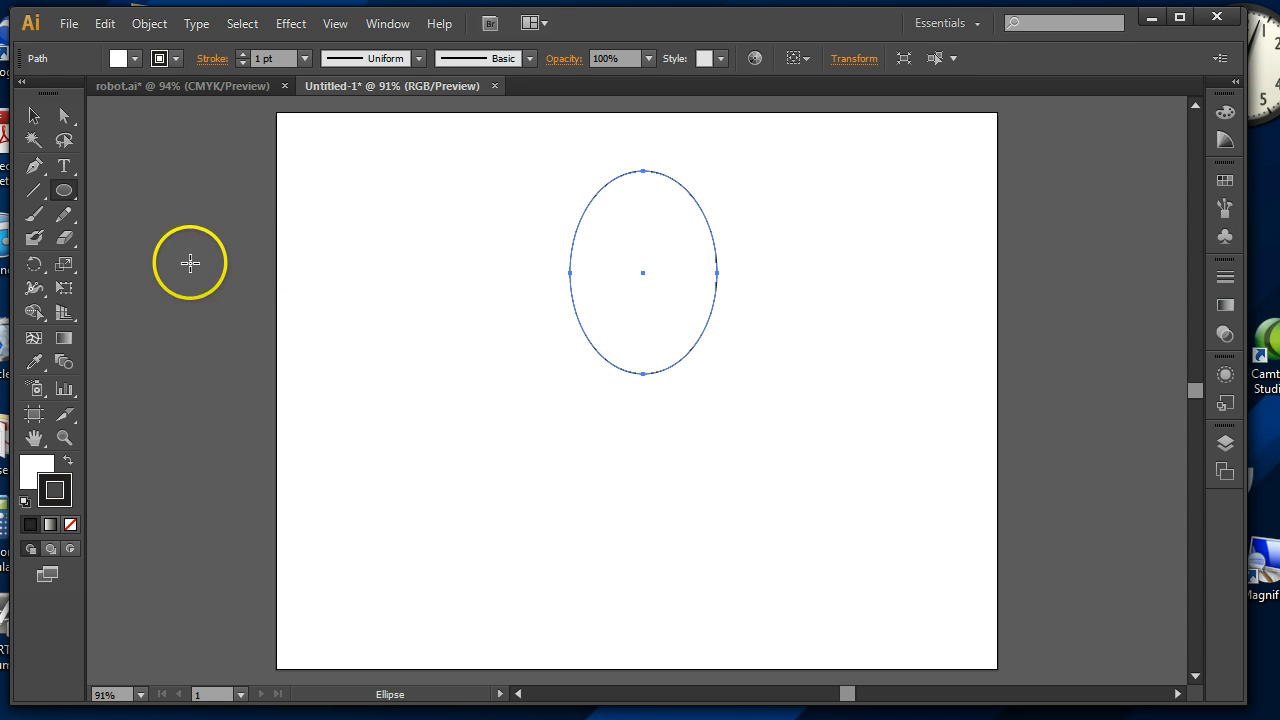
# Draw a wide rectangle covering the lower part of the head ellipse and extending beyond both its sides
pyautogui.click(64, 190)
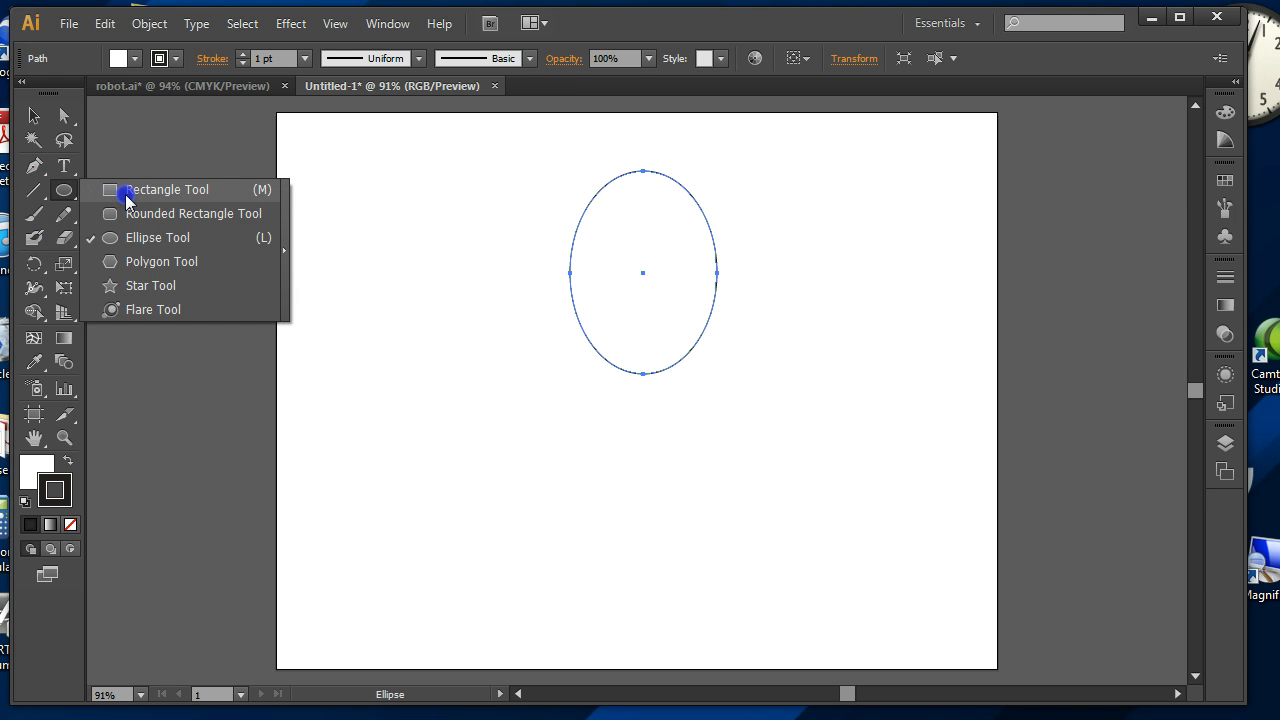
pyautogui.click(126, 195)
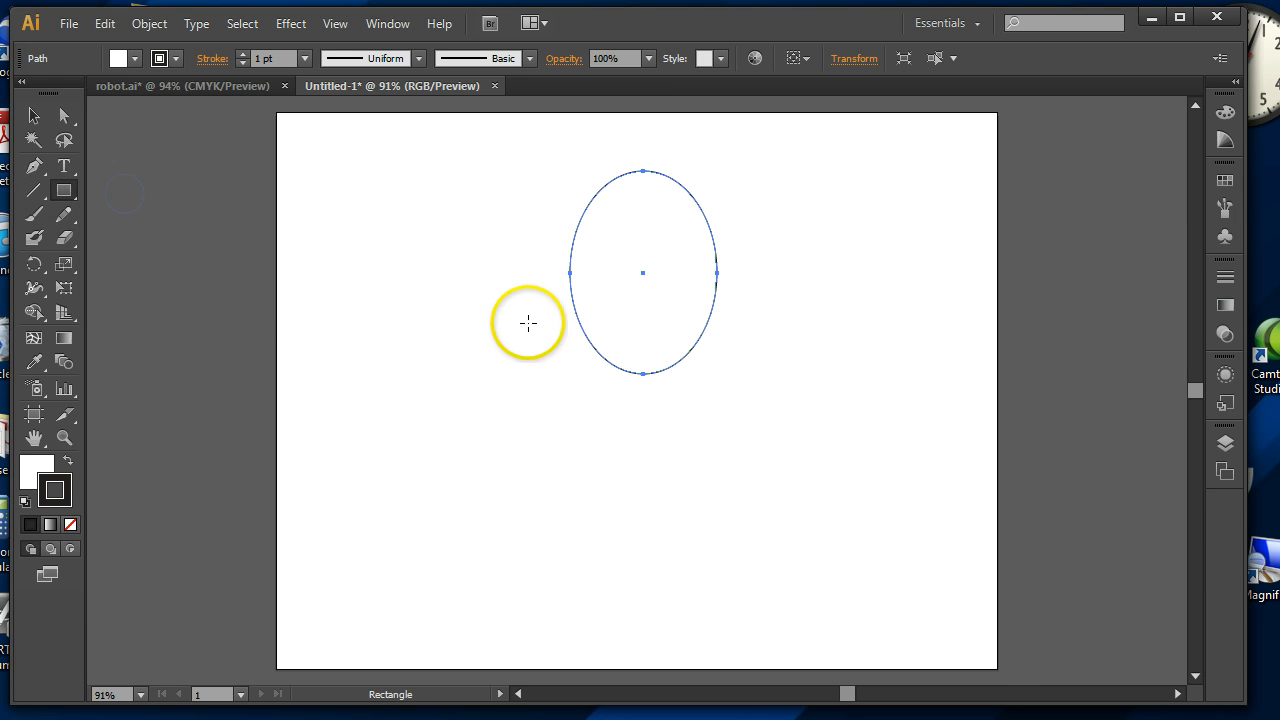
pyautogui.moveTo(511, 301); pyautogui.dragTo(772, 416)
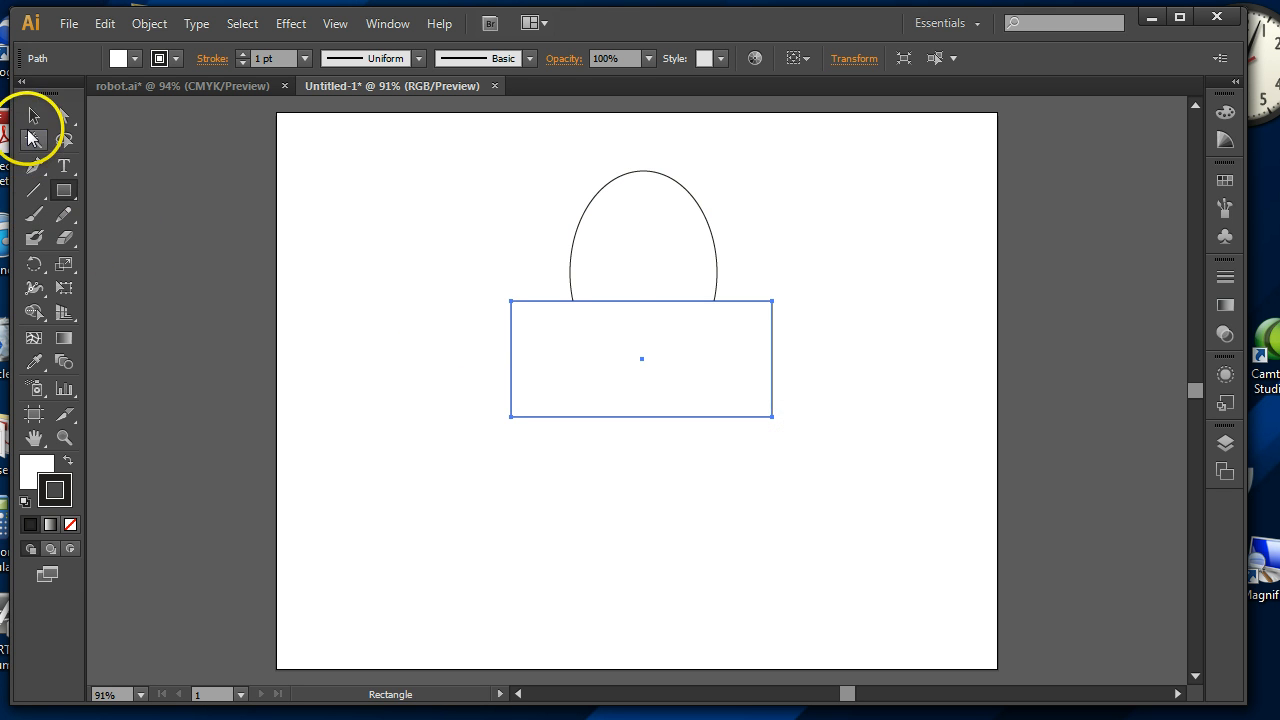
# Cut the rectangle out of the ellipse with Pathfinder's Minus Front, leaving a flat-bottomed head
pyautogui.click(33, 115)
pyautogui.moveTo(463, 221); pyautogui.dragTo(674, 334)
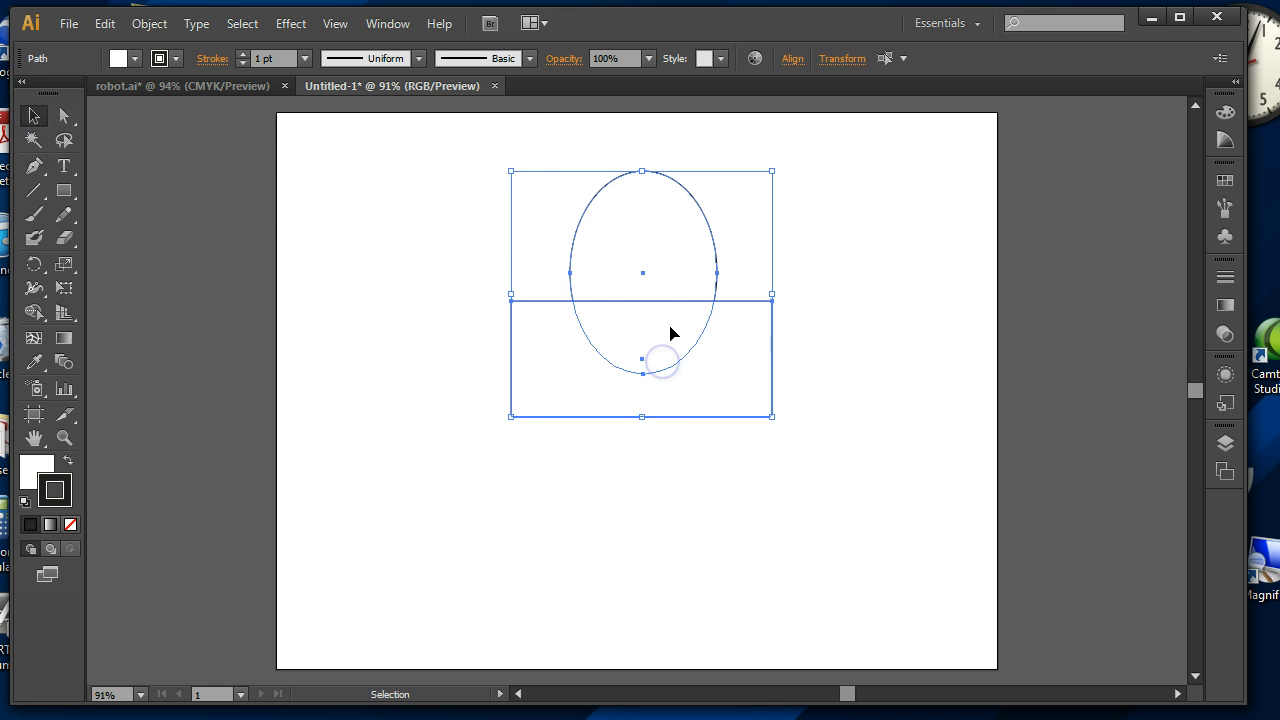
pyautogui.click(375, 24)
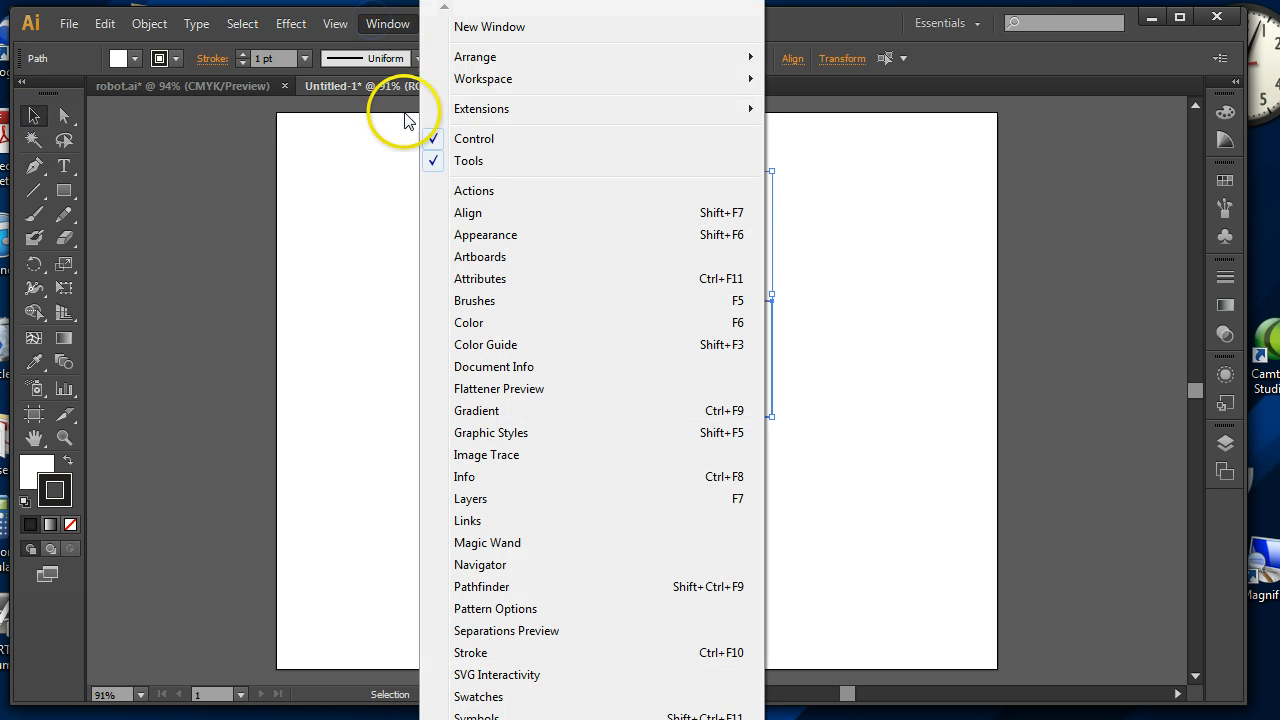
pyautogui.click(497, 588)
pyautogui.moveTo(237, 152); pyautogui.dragTo(352, 164)
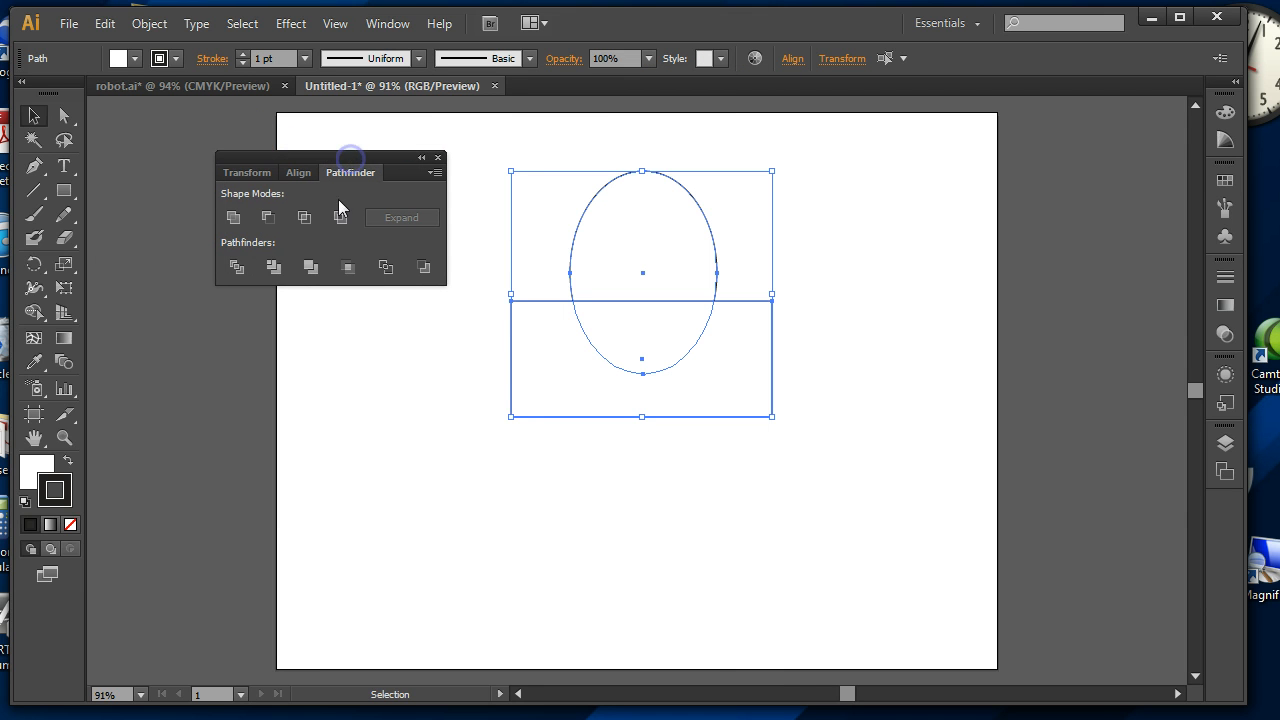
pyautogui.click(267, 218)
pyautogui.click(665, 400)
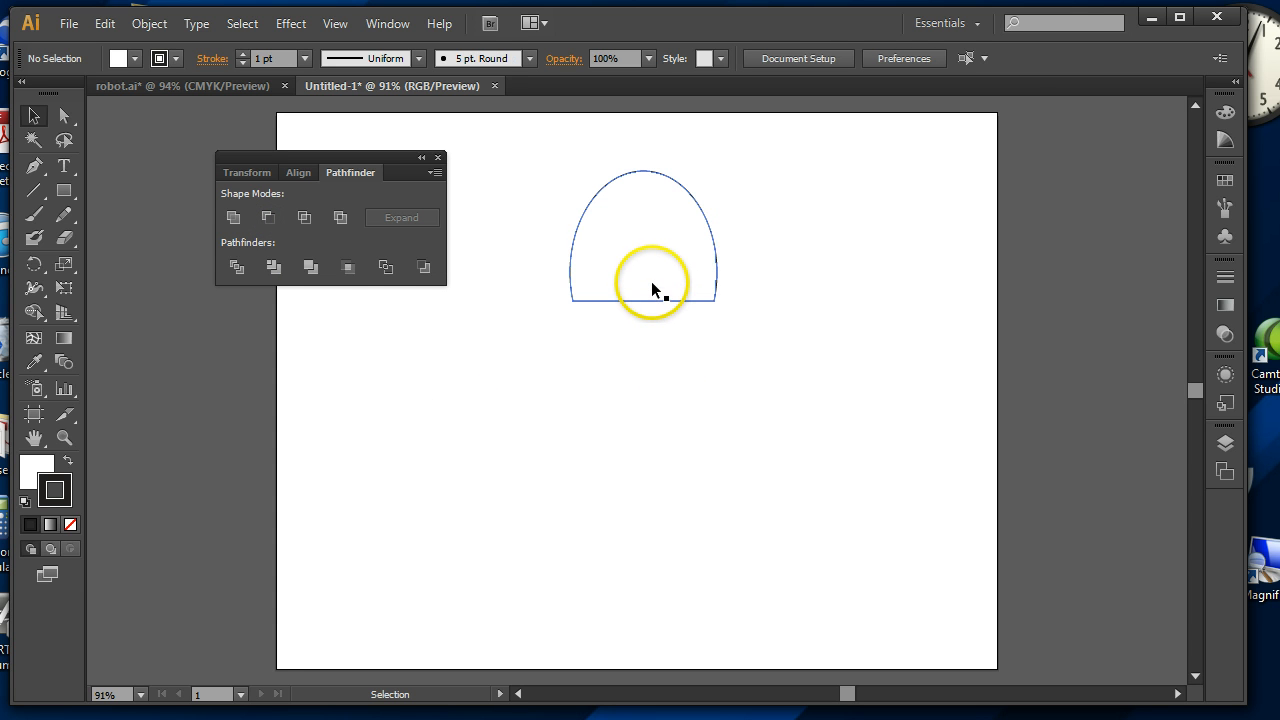
# Fill the flat-bottomed head with blue (hex 21A1E8), using the head in robot.ai as the colour reference
pyautogui.click(114, 87)
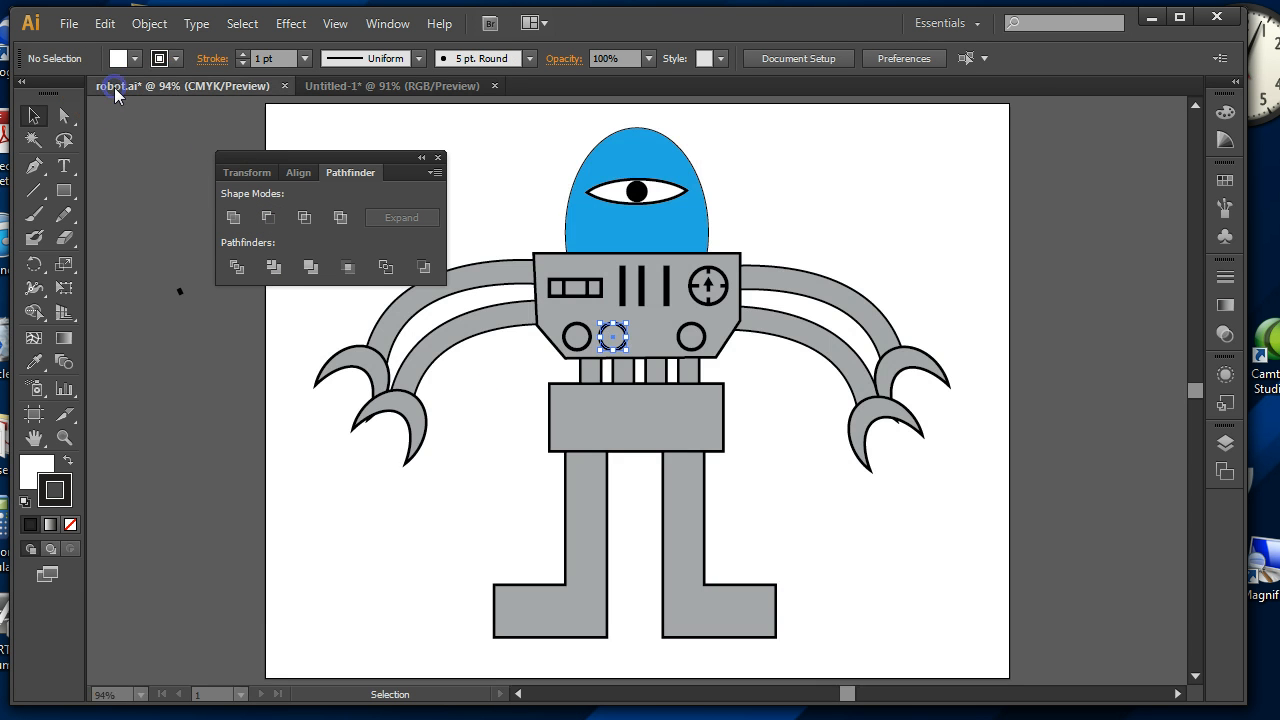
pyautogui.click(317, 85)
pyautogui.click(665, 299)
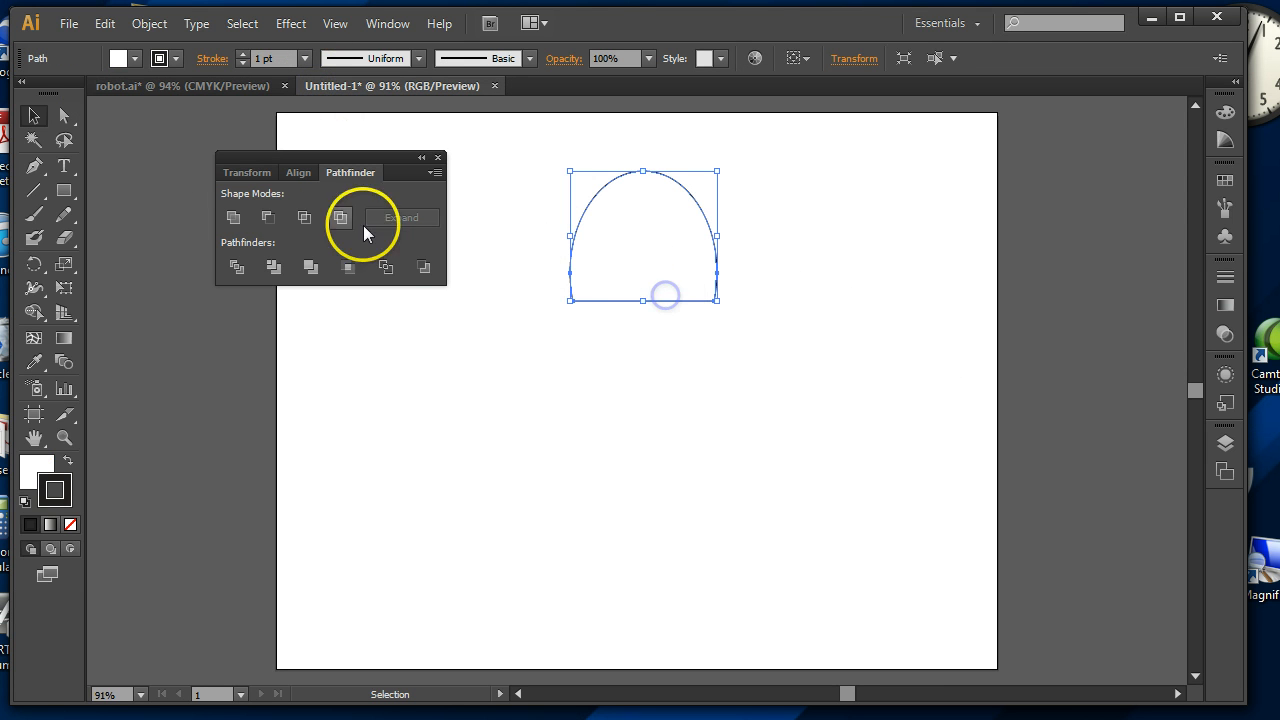
pyautogui.click(28, 472)
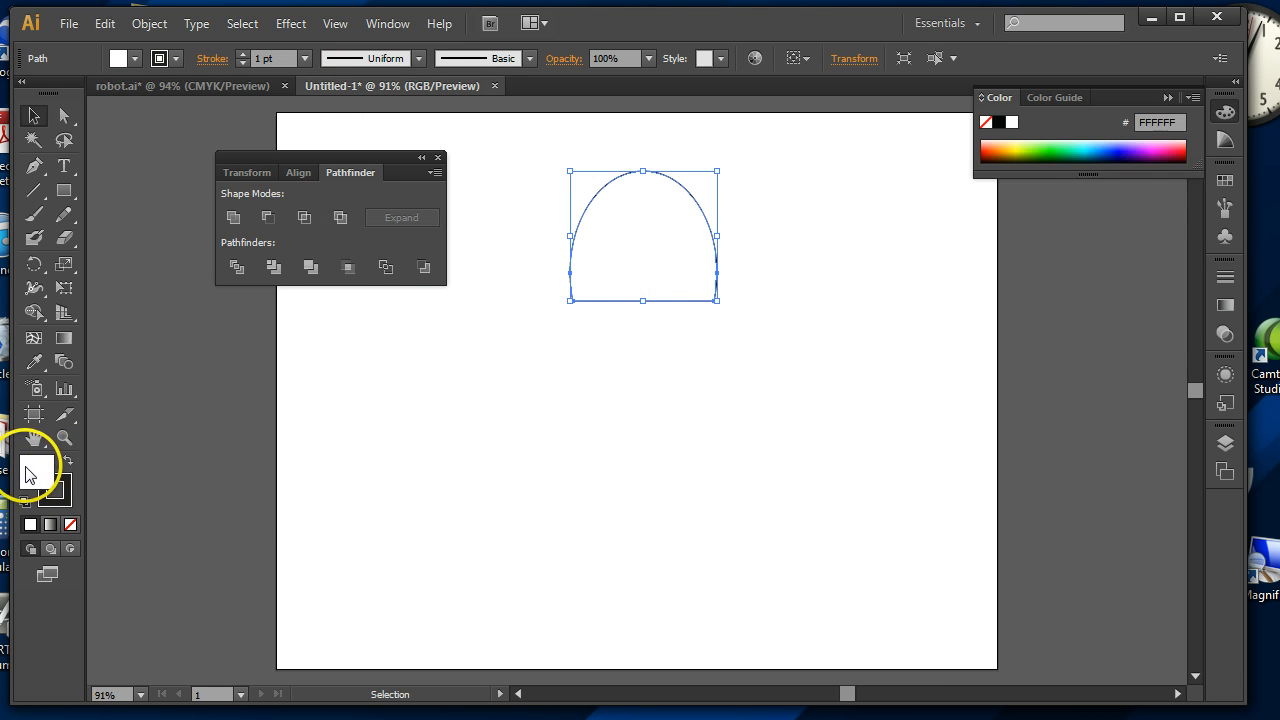
pyautogui.doubleClick(28, 472)
pyautogui.click(547, 323)
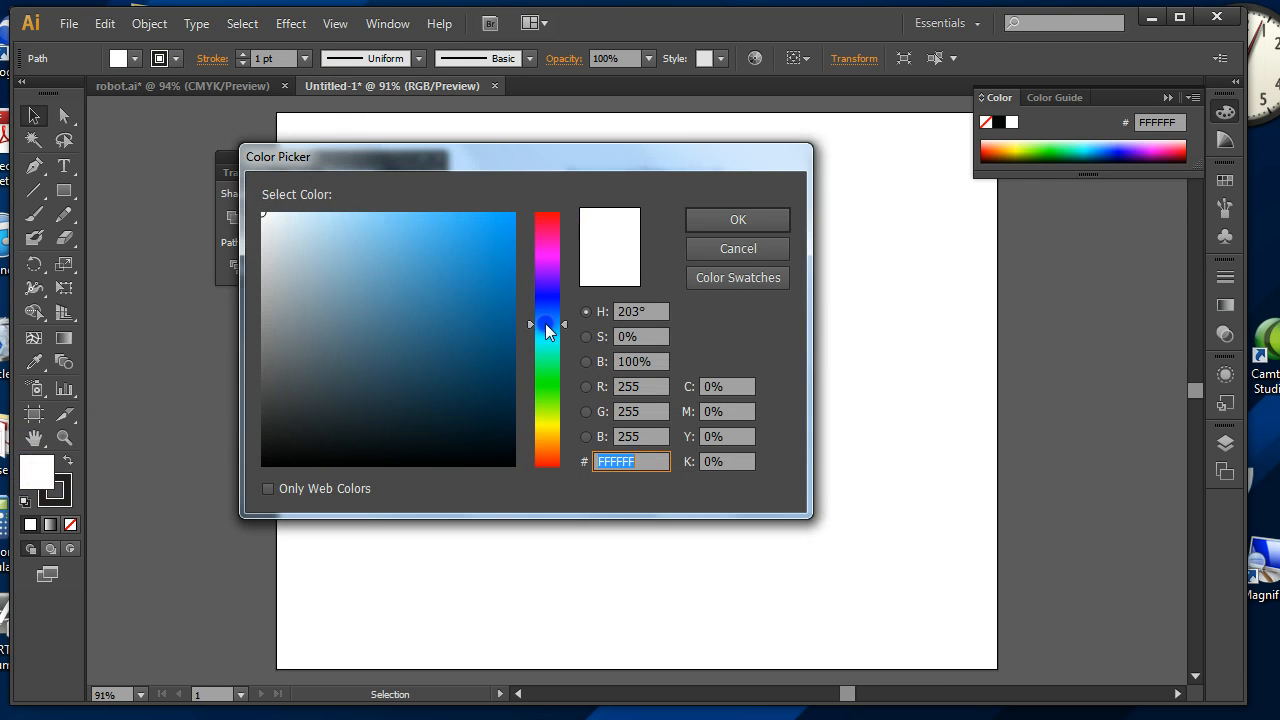
pyautogui.click(493, 249)
pyautogui.click(480, 234)
pyautogui.click(737, 219)
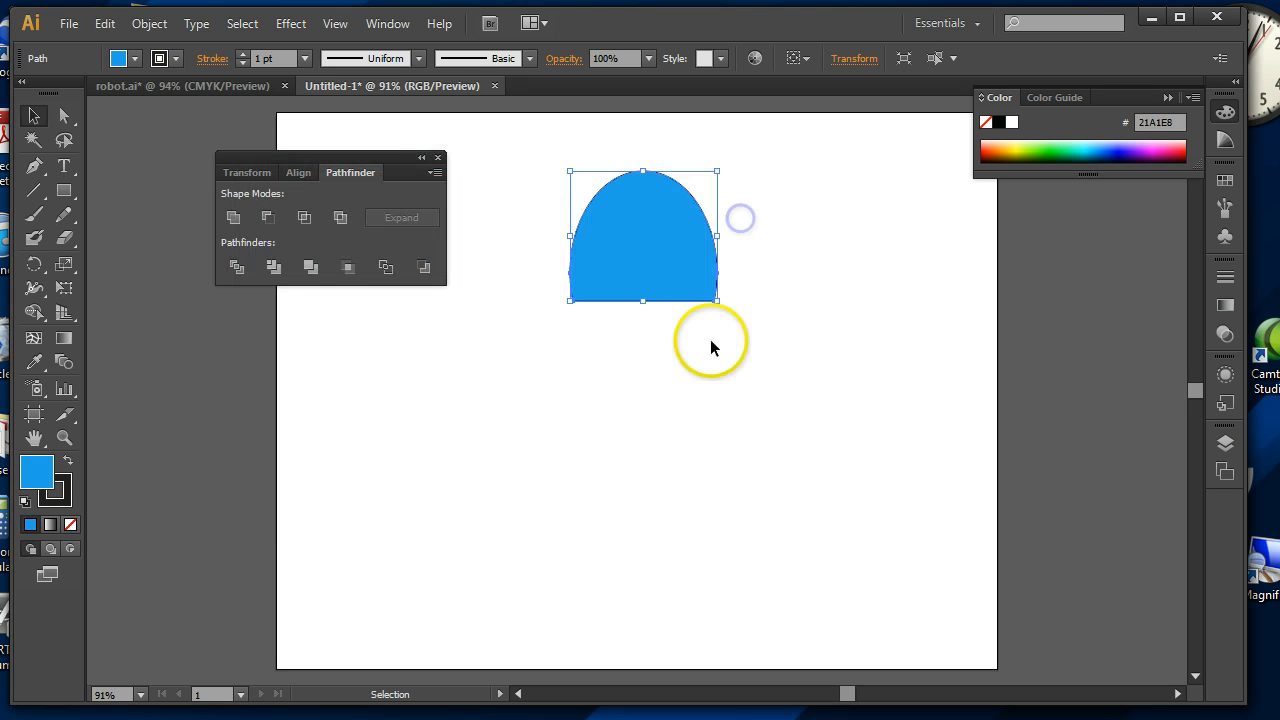
# Increase the head's outline stroke to 4 pt and deselect it
pyautogui.click(242, 53)
pyautogui.click(242, 53)
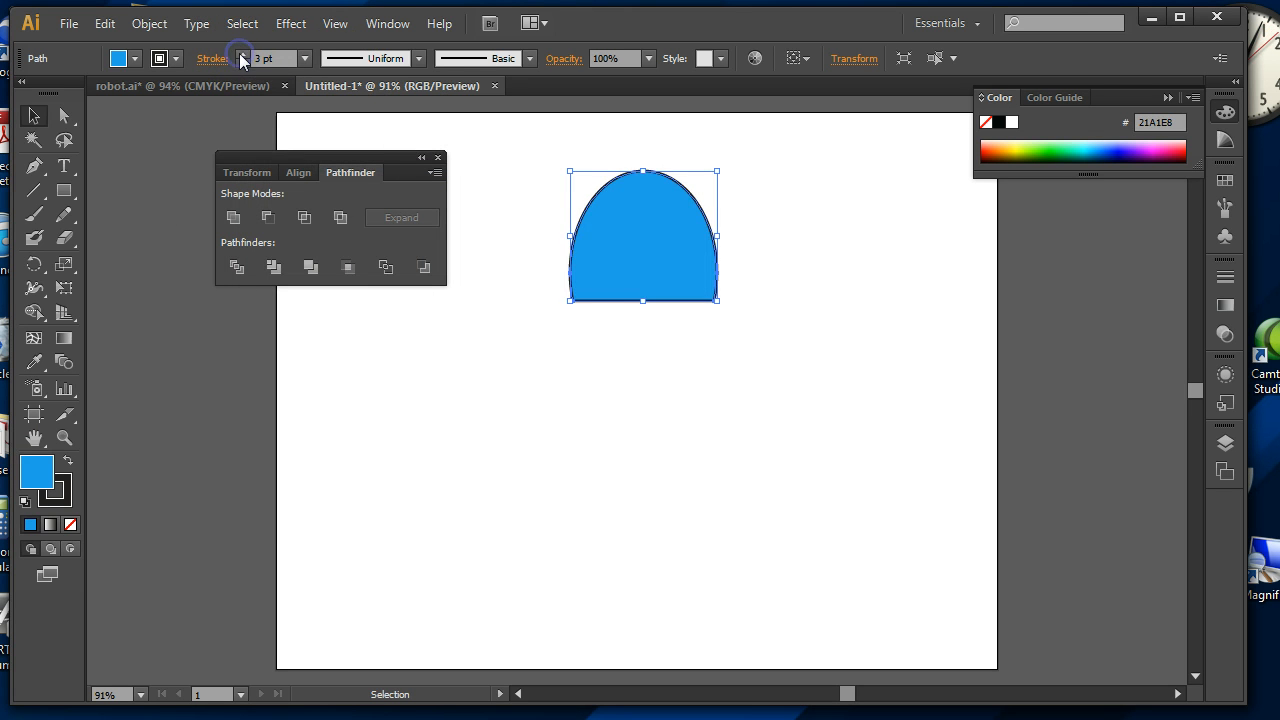
pyautogui.click(242, 53)
pyautogui.click(760, 330)
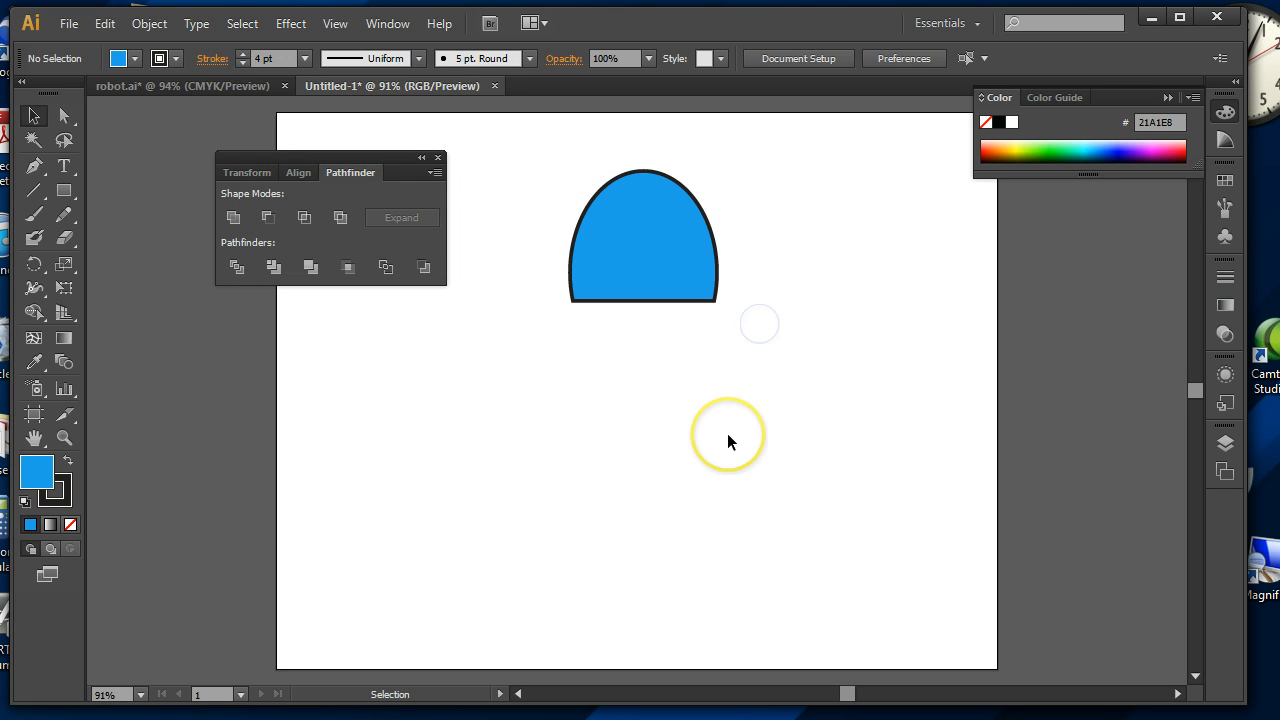
# Draw a wide ellipse below the head, overlap it with a copy shifted straight down, and reduce both to an eye shape with Pathfinder's Intersect
pyautogui.hotkey('alt', 'Tab')
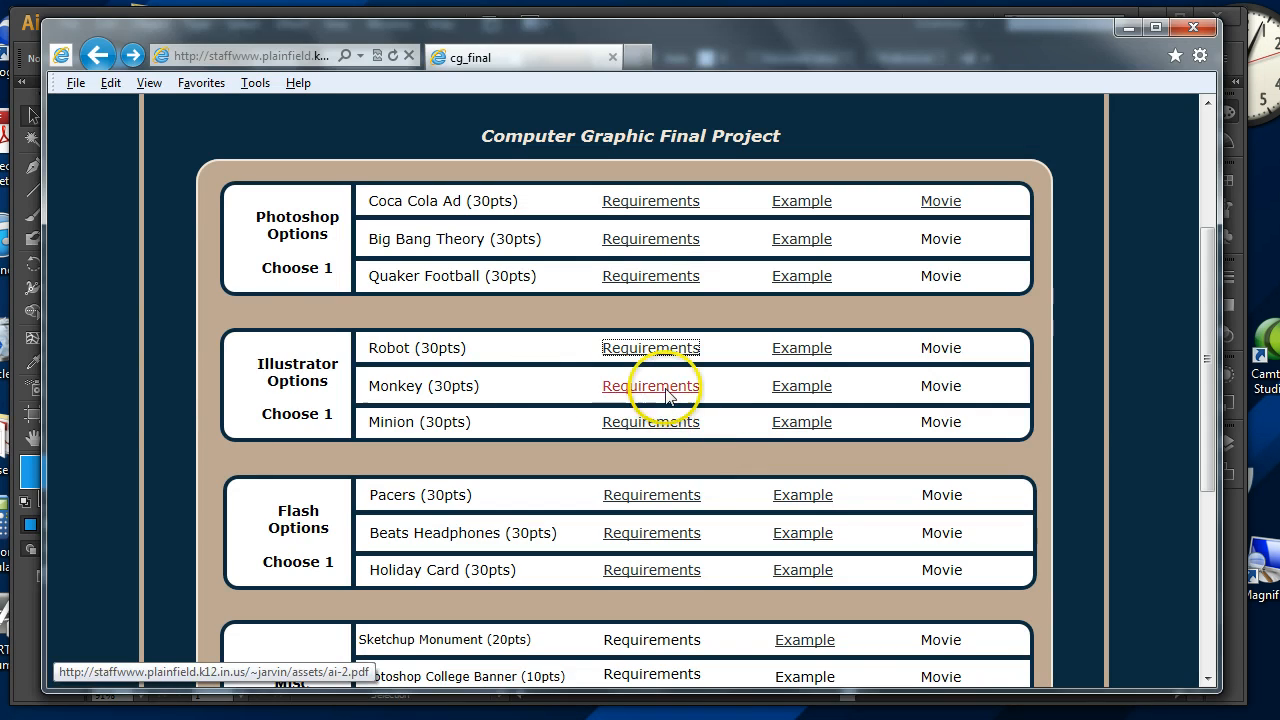
pyautogui.hotkey('alt', 'Tab')
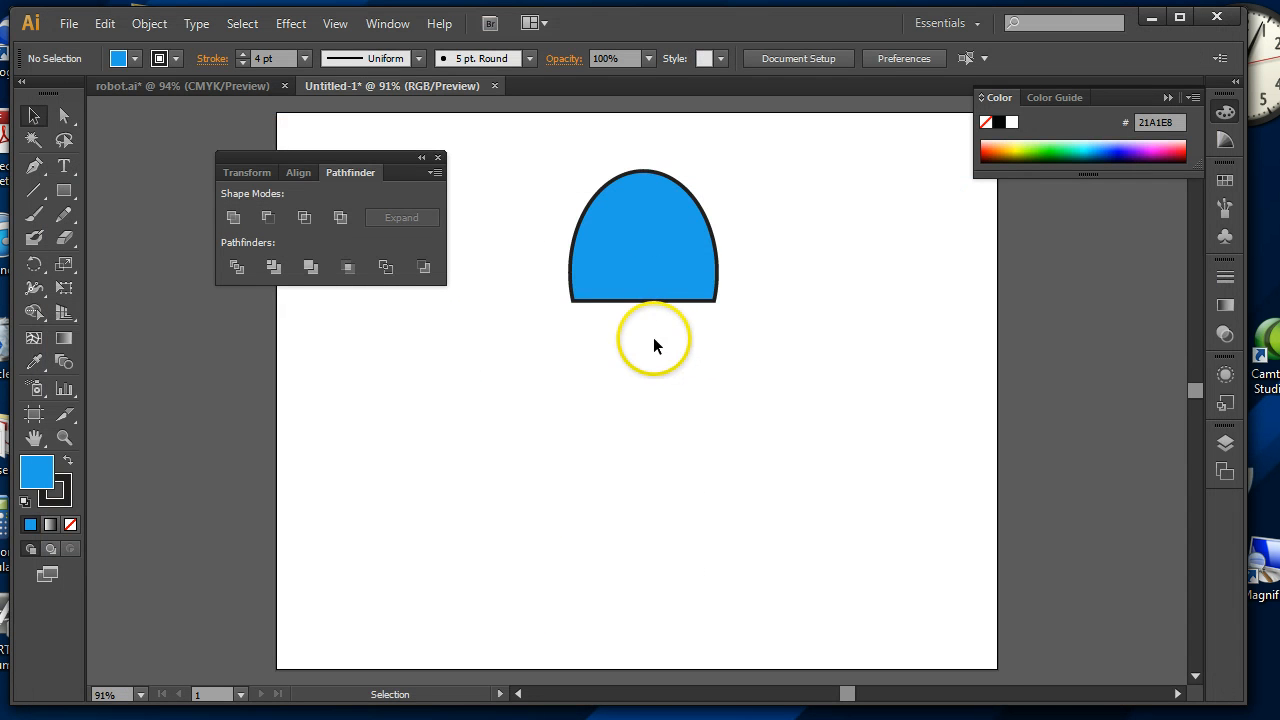
pyautogui.click(209, 88)
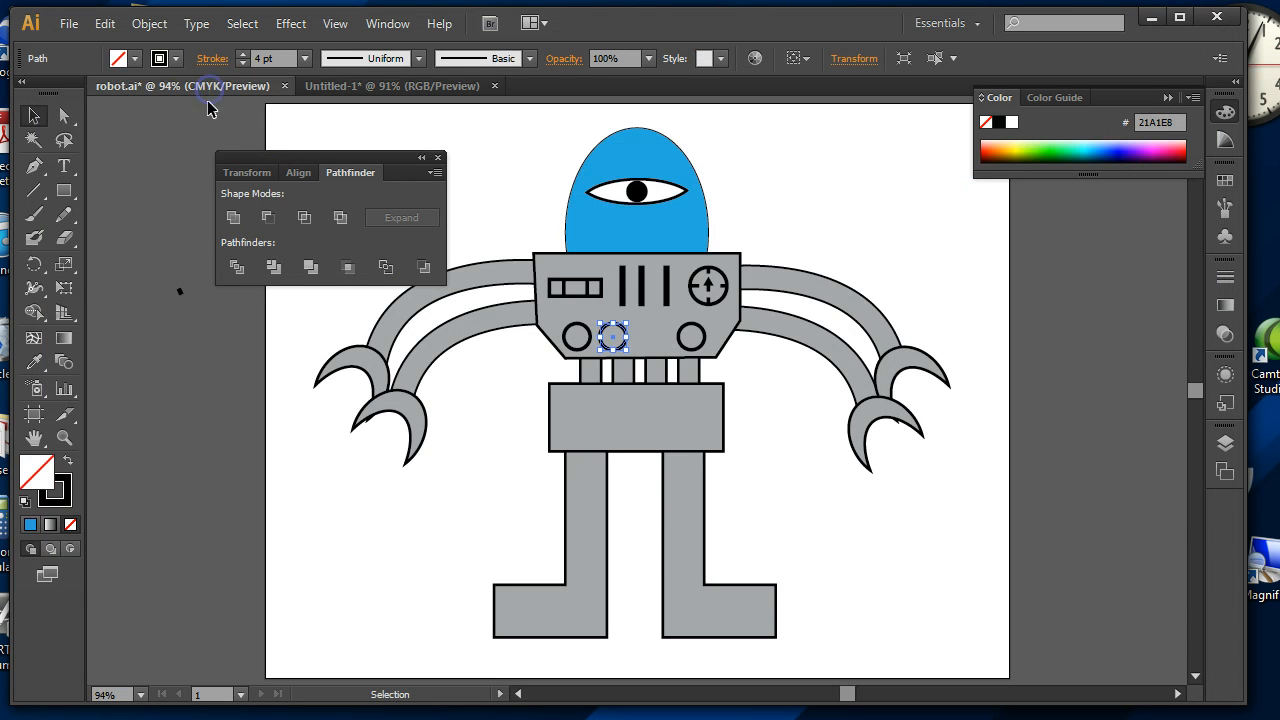
pyautogui.click(338, 87)
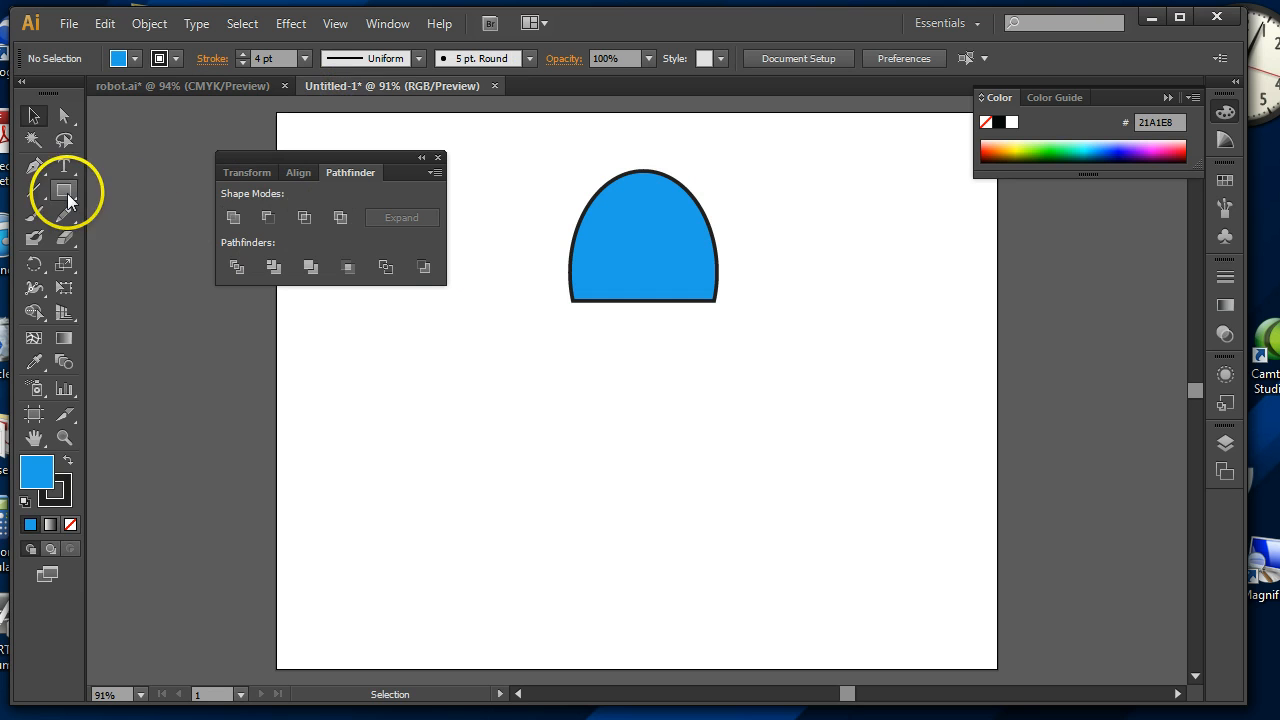
pyautogui.moveTo(67, 193); pyautogui.dragTo(130, 234)
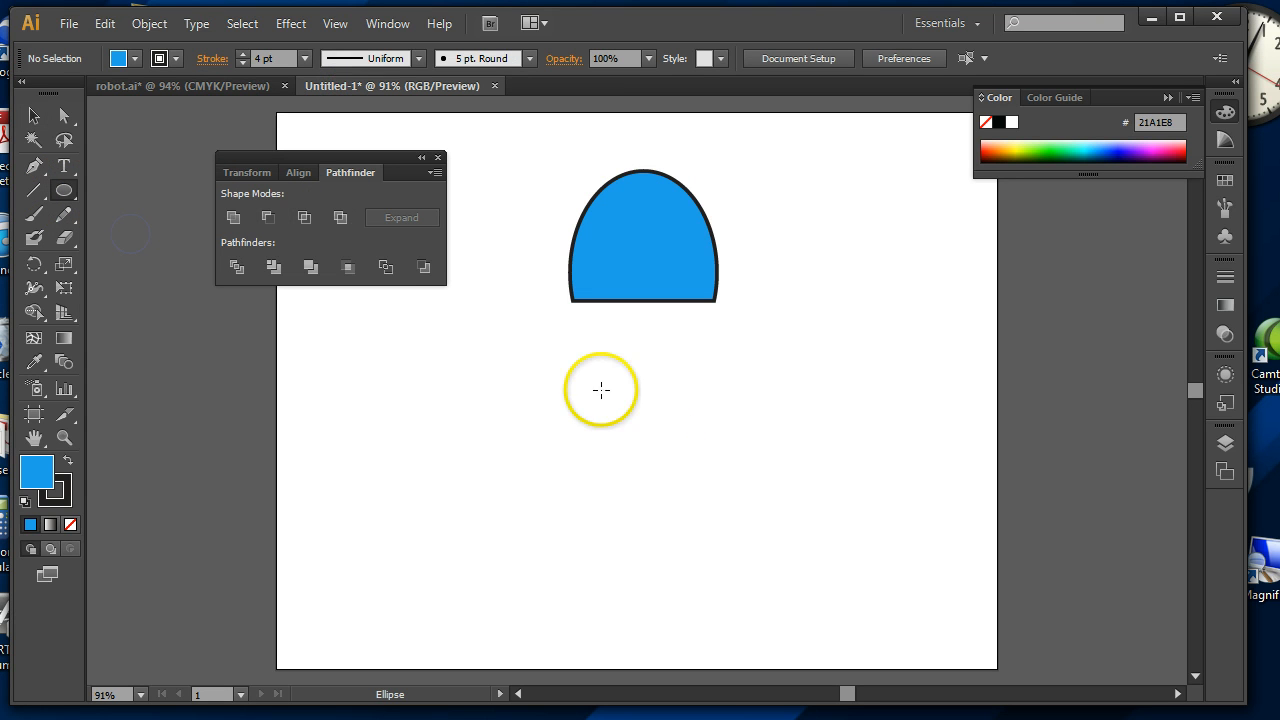
pyautogui.moveTo(580, 380); pyautogui.dragTo(813, 536)
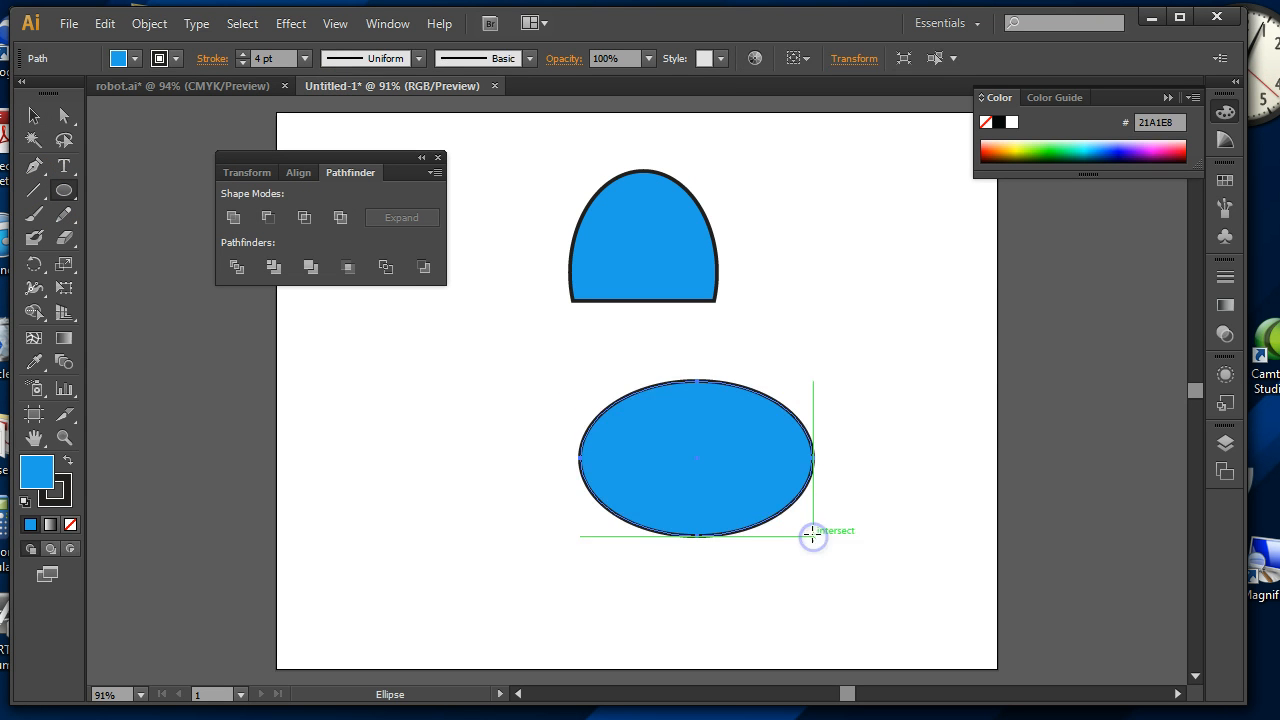
pyautogui.press('v')
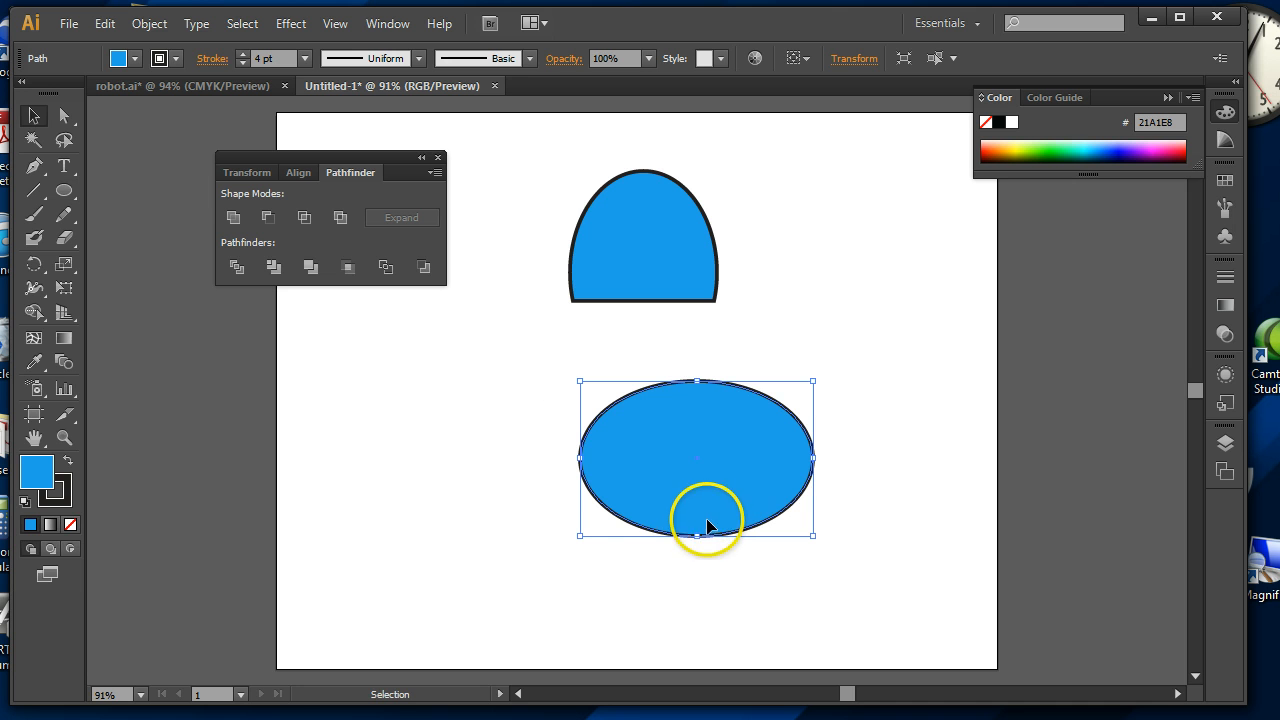
pyautogui.moveTo(710, 531); pyautogui.dragTo(714, 616)
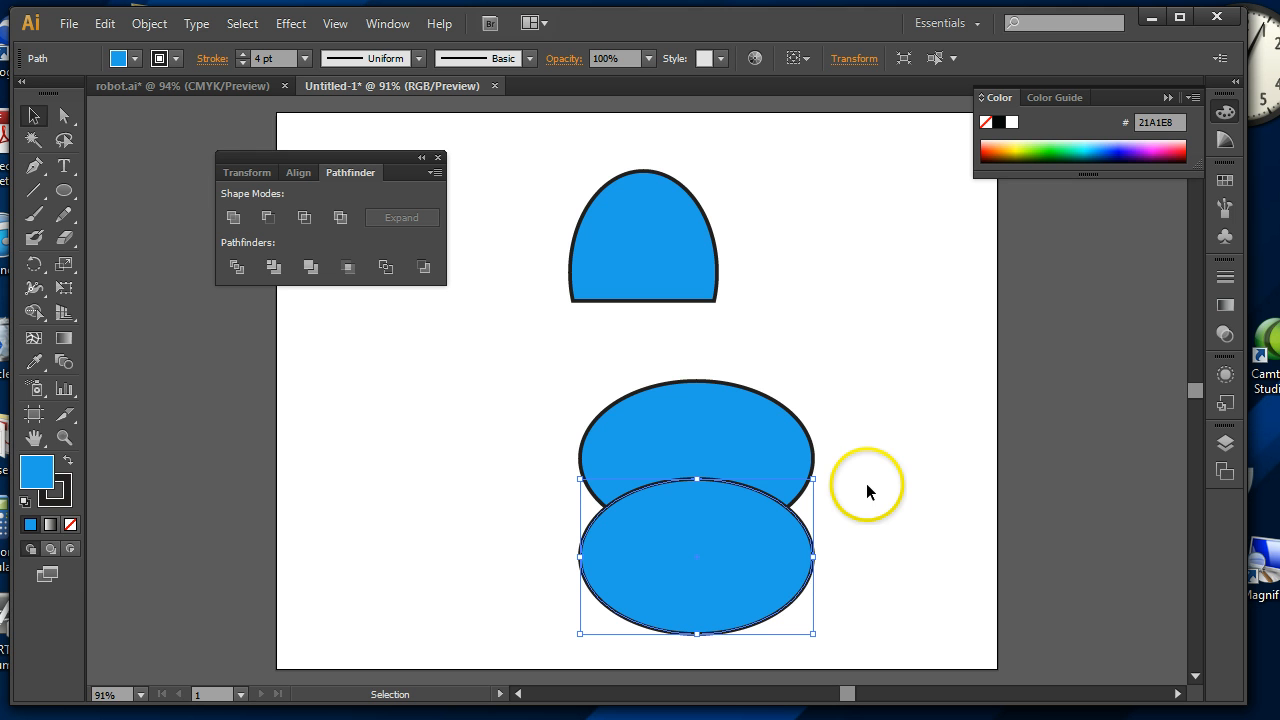
pyautogui.moveTo(866, 430); pyautogui.dragTo(730, 568)
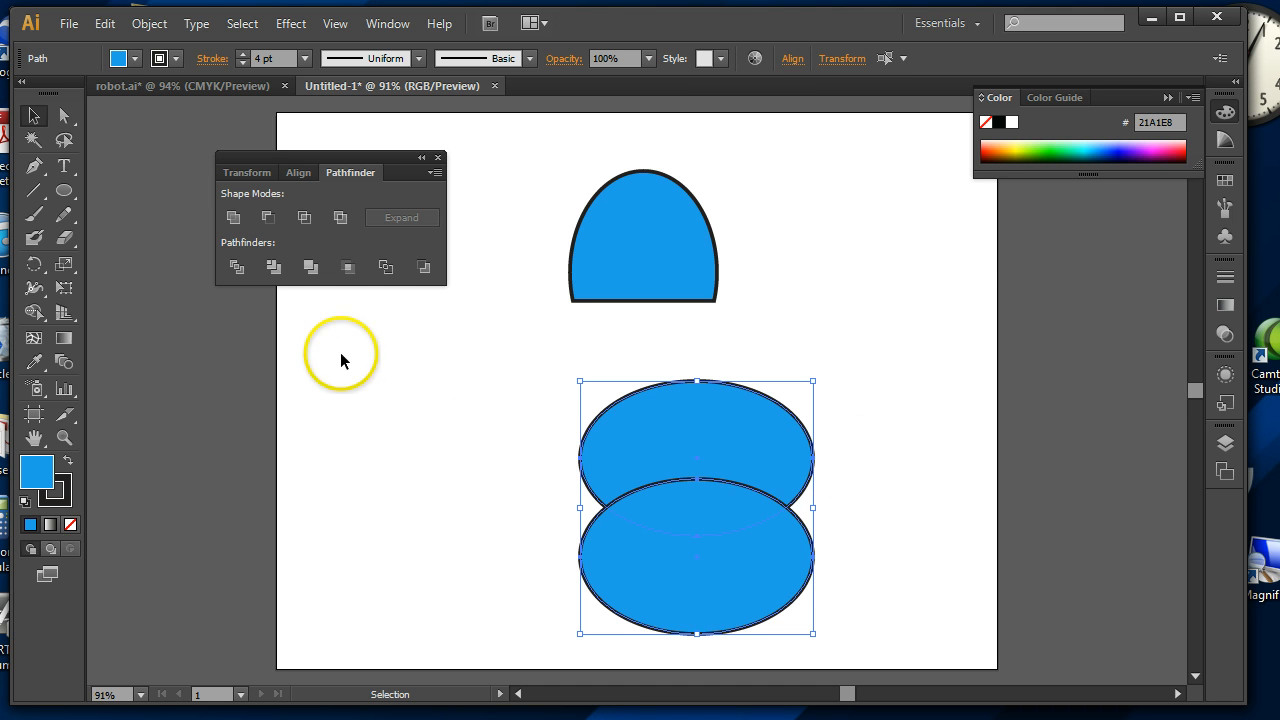
pyautogui.click(305, 218)
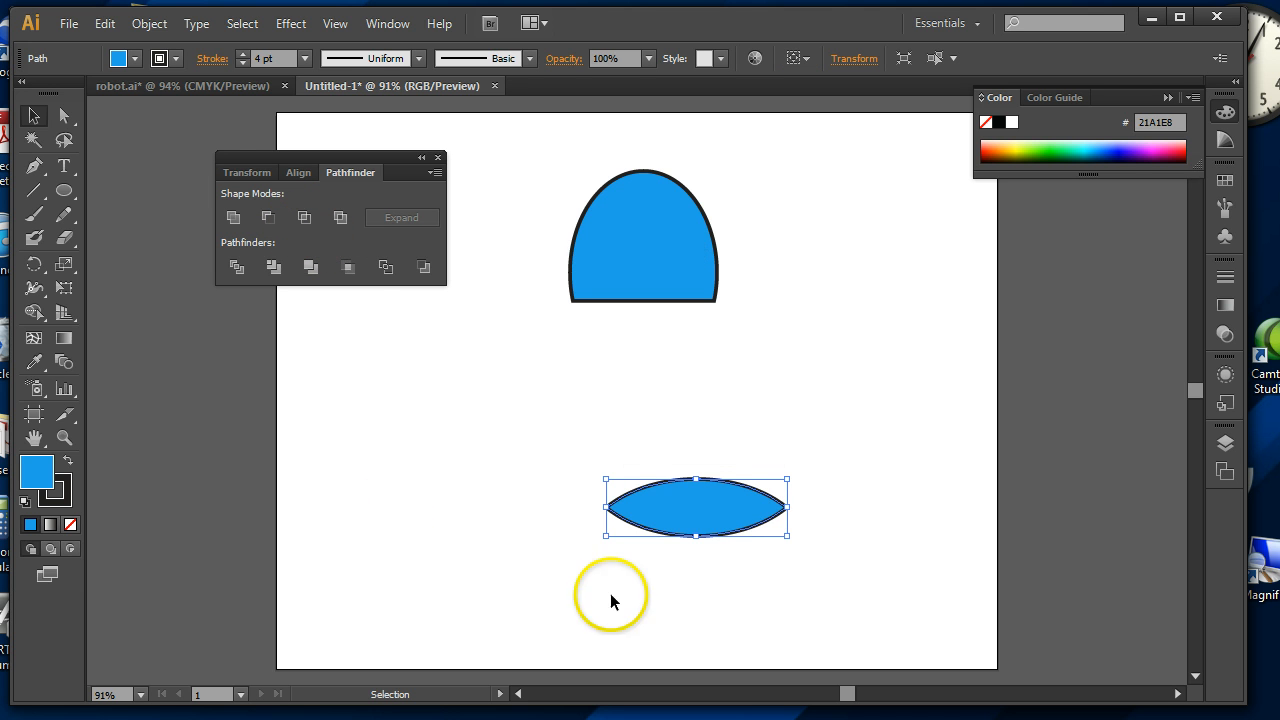
# Fill the eye shape with white and scale it down proportionally, placing it just beneath the head
pyautogui.click(130, 58)
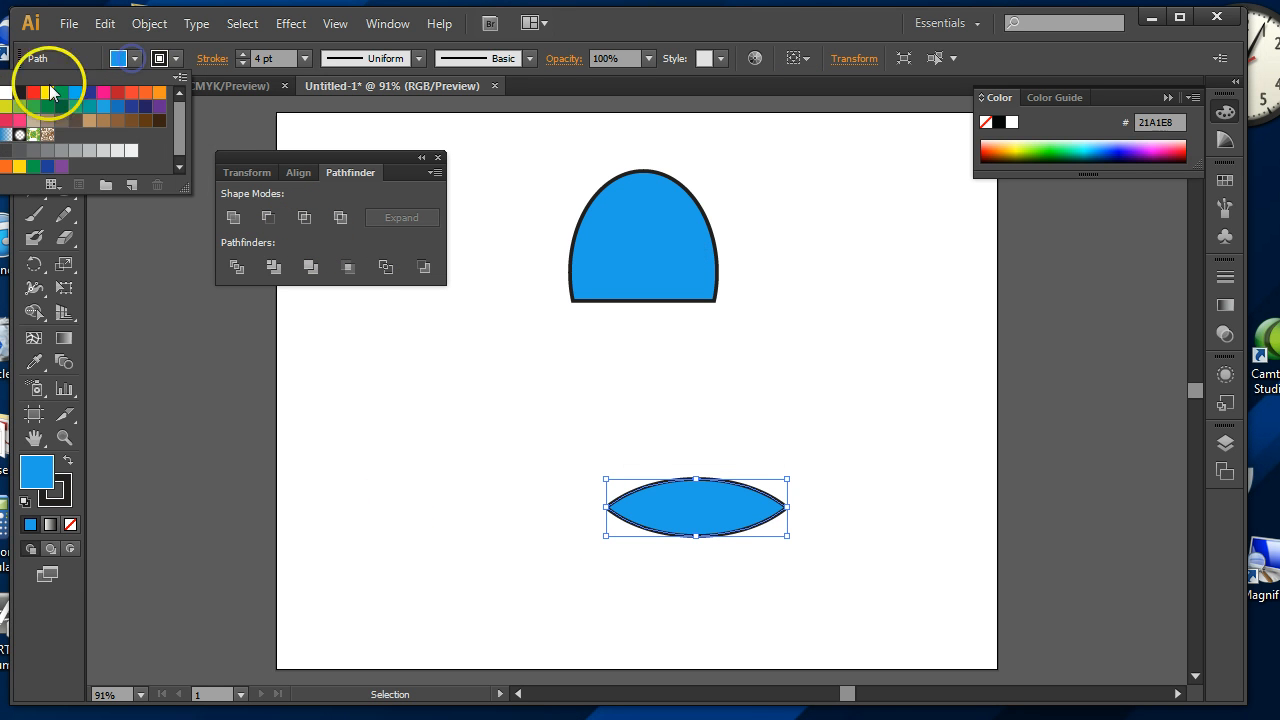
pyautogui.click(6, 92)
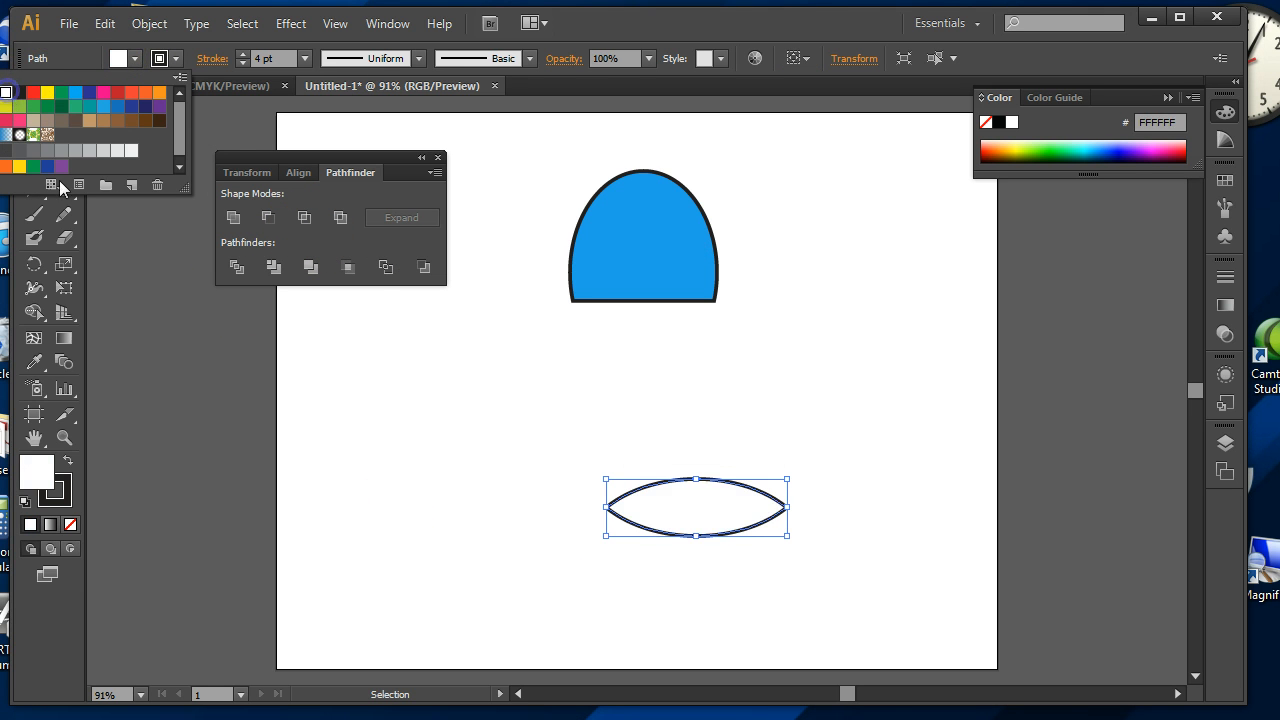
pyautogui.click(788, 481)
pyautogui.moveTo(787, 480)
pyautogui.mouseDown()
pyautogui.moveTo(689, 494)
pyautogui.moveTo(689, 365)
pyautogui.mouseUp()
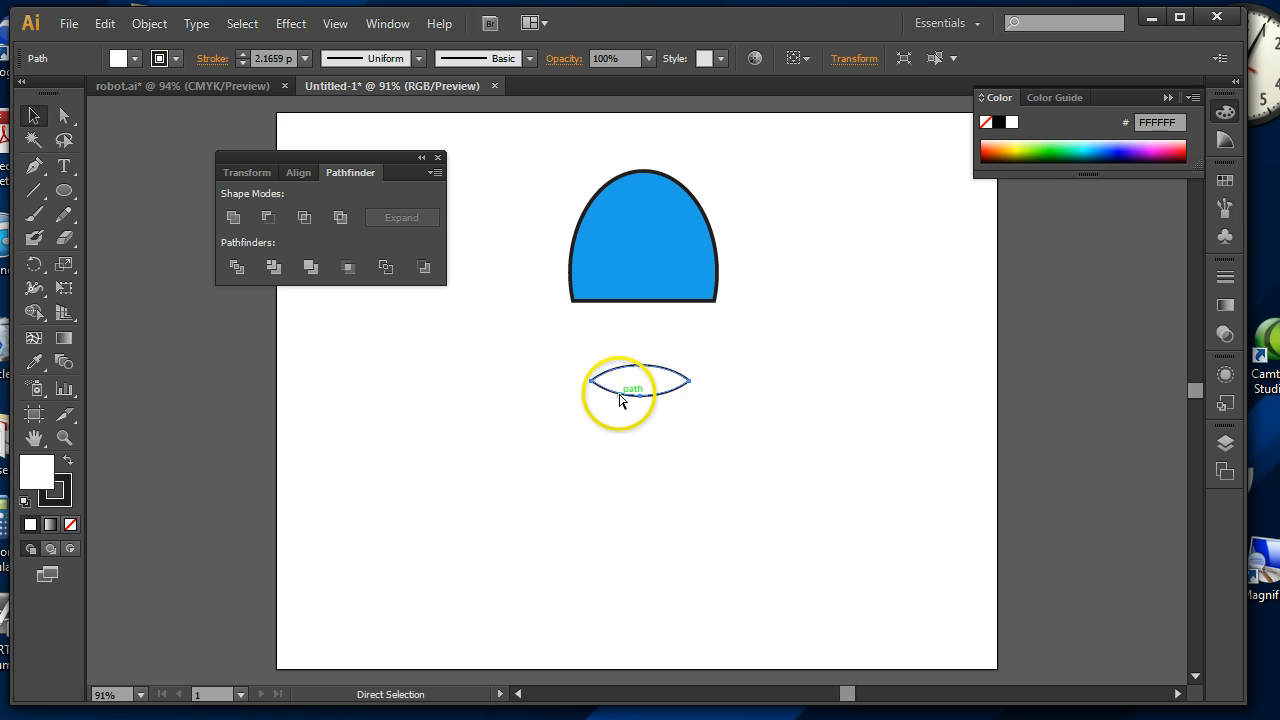
# Draw a small circle, fill it with black, and centre it inside the white eye shape as the pupil
pyautogui.hotkey('ctrl', '+')
pyautogui.hotkey('ctrl', '+')
pyautogui.click(63, 190)
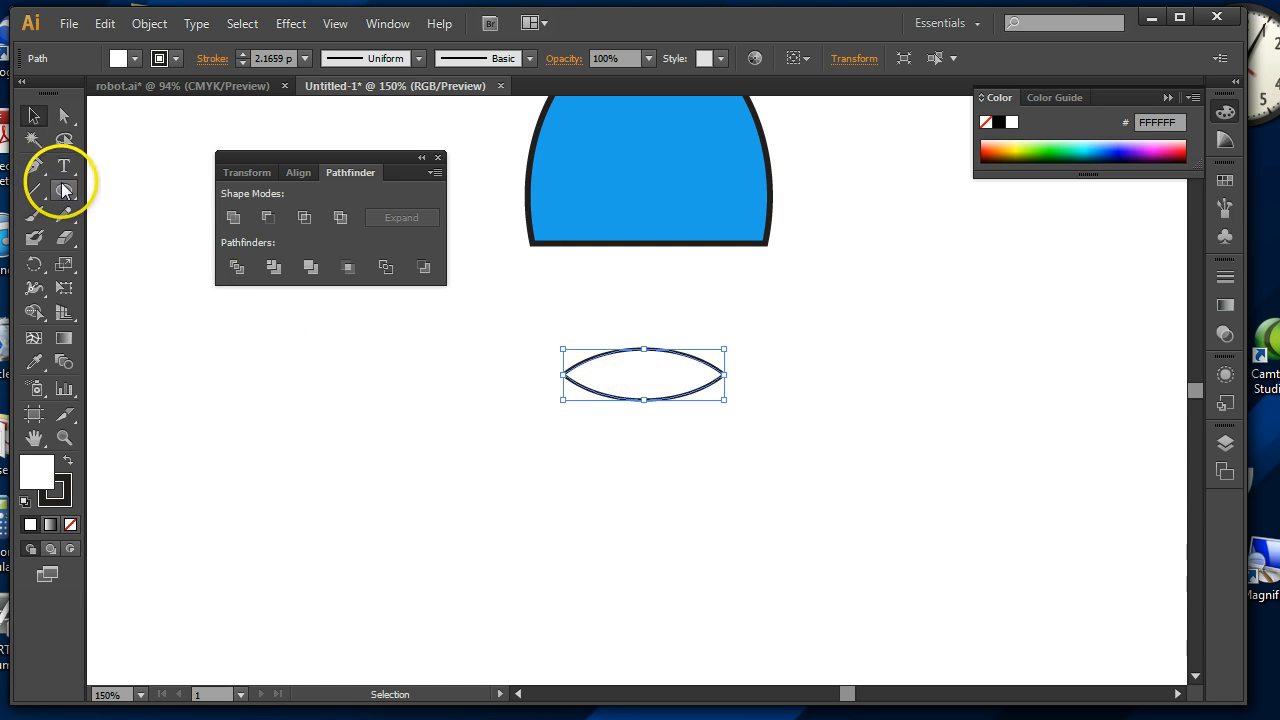
pyautogui.moveTo(393, 431); pyautogui.dragTo(428, 466)
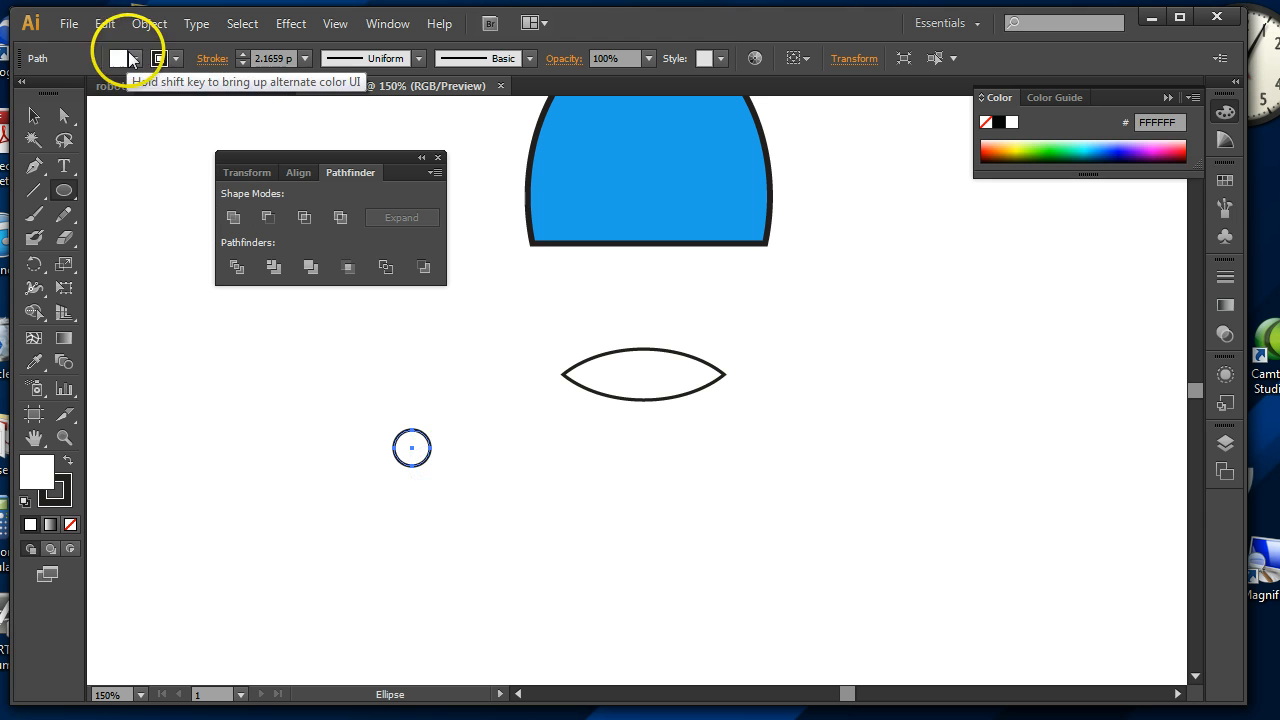
pyautogui.click(134, 58)
pyautogui.click(19, 93)
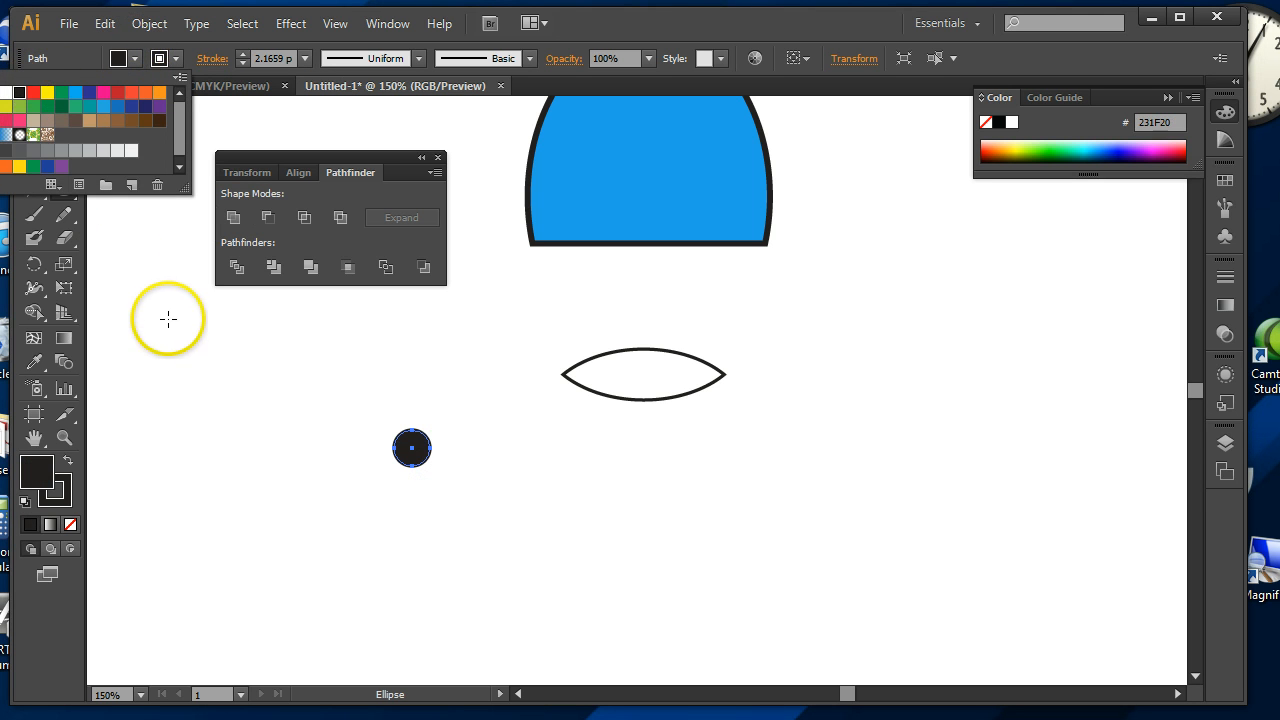
pyautogui.press('v')
pyautogui.moveTo(427, 467); pyautogui.dragTo(647, 389)
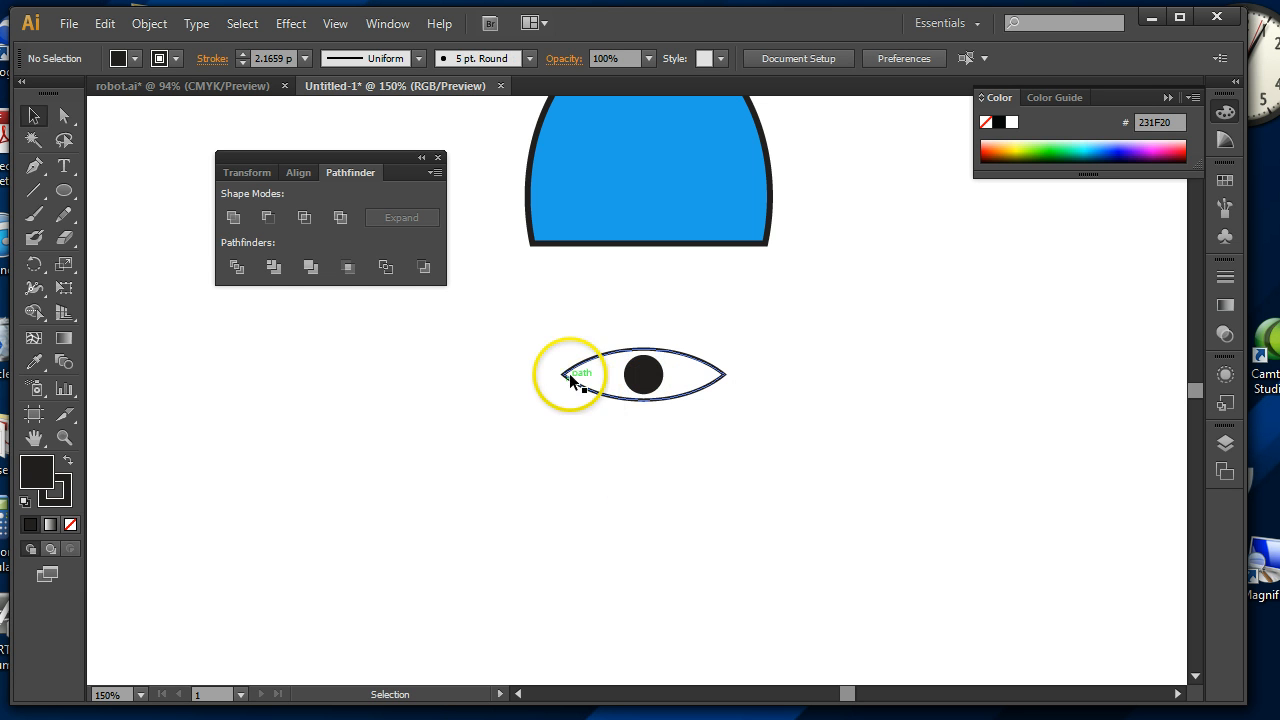
# Group the eye shape and its pupil into one object
pyautogui.moveTo(535, 333); pyautogui.dragTo(750, 420)
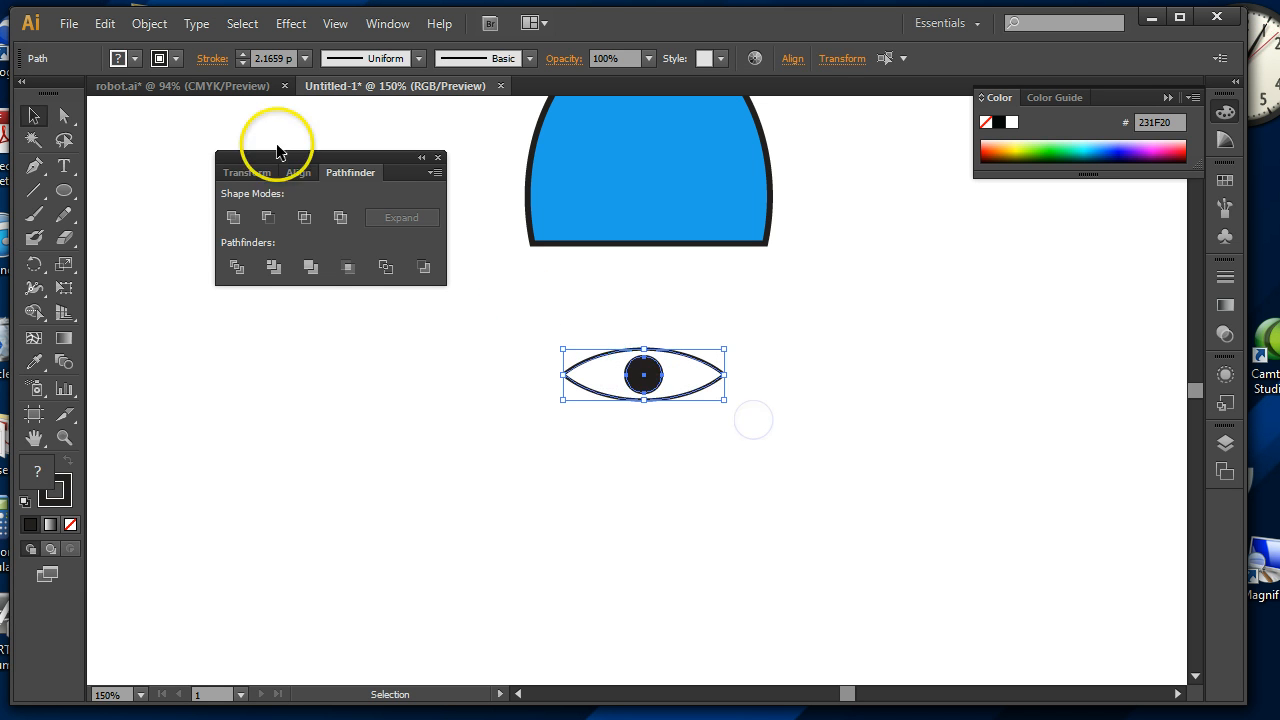
pyautogui.click(151, 26)
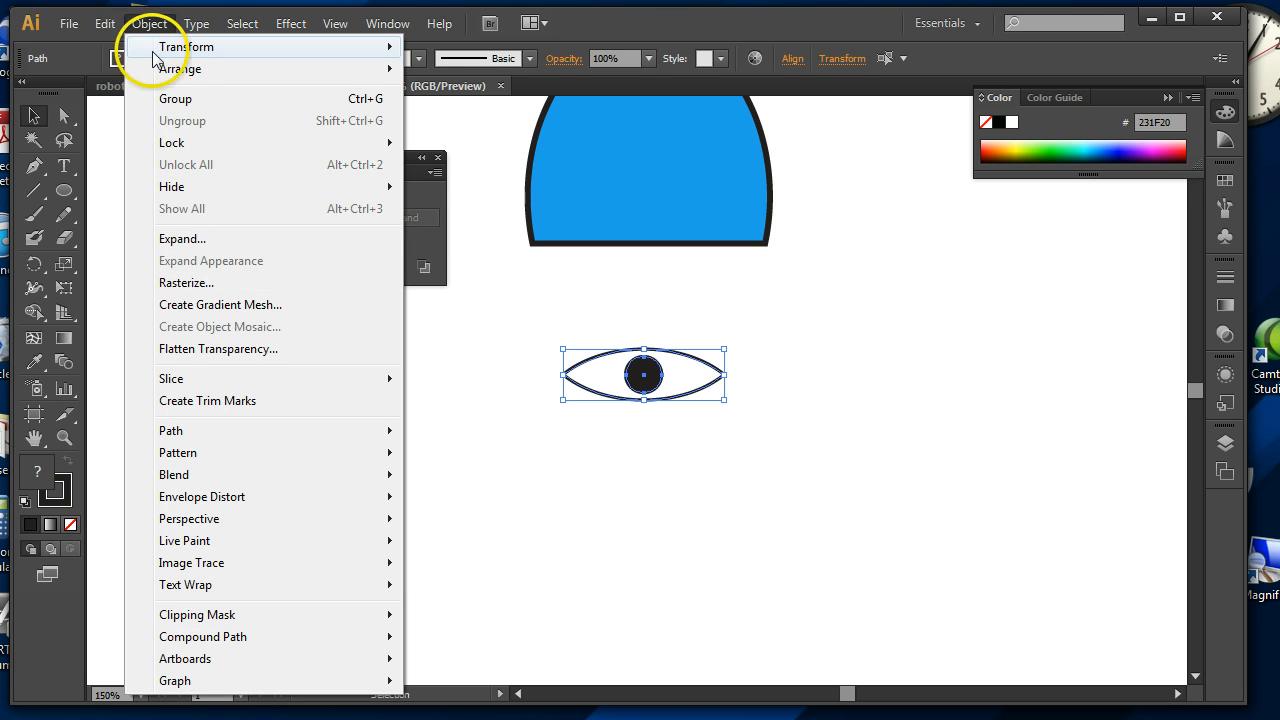
pyautogui.click(155, 101)
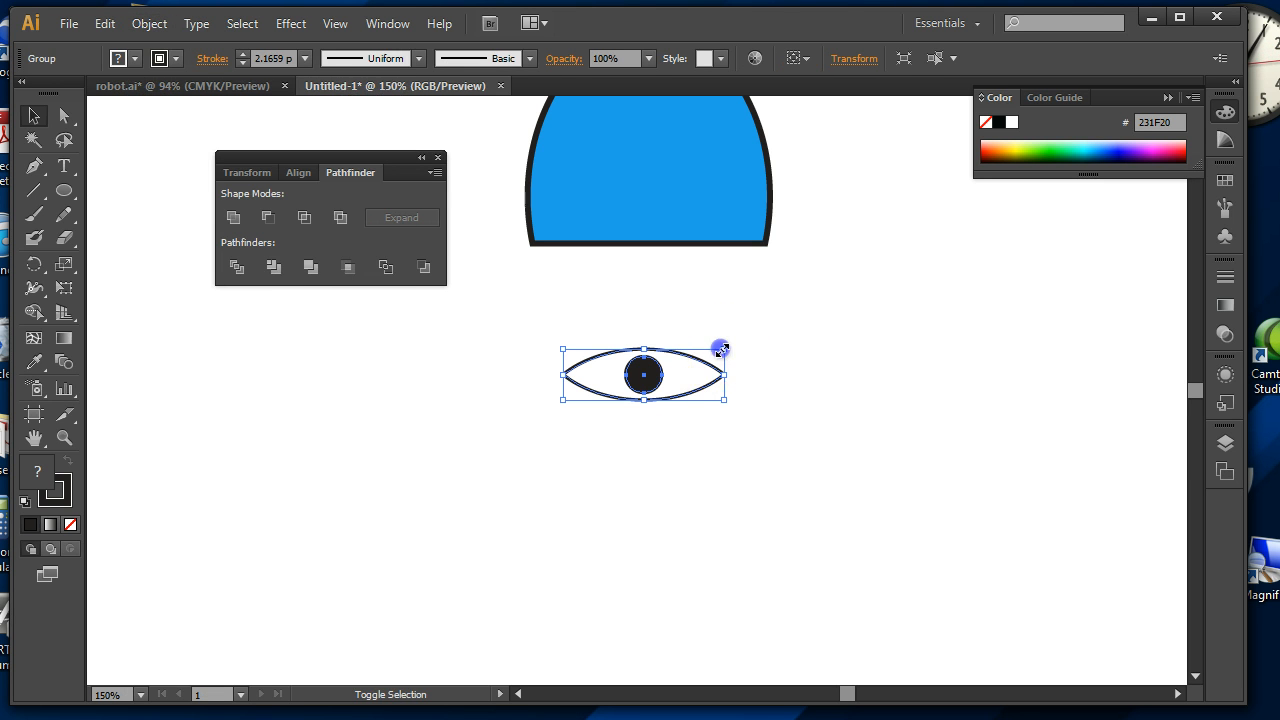
# Resize the eye group and centre it in the upper half of the blue head
pyautogui.moveTo(721, 349); pyautogui.dragTo(687, 373)
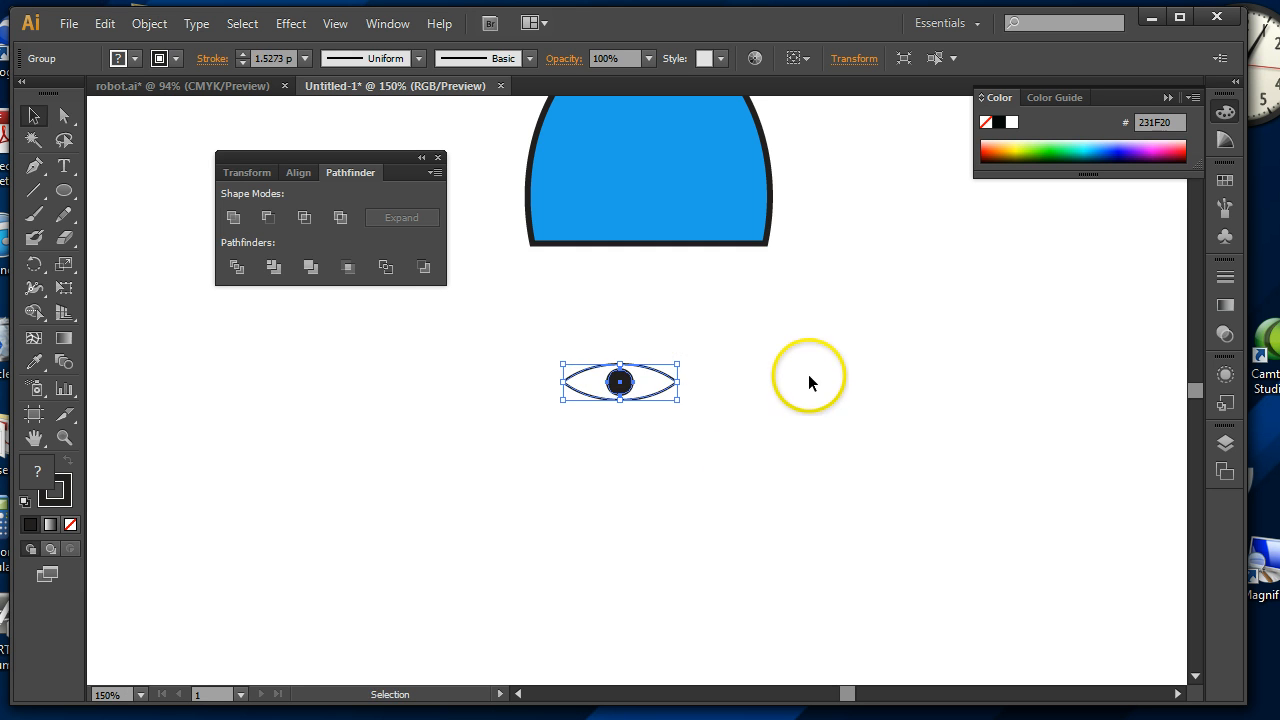
pyautogui.moveTo(812, 340); pyautogui.dragTo(811, 449)
pyautogui.moveTo(651, 514)
pyautogui.mouseDown()
pyautogui.moveTo(685, 392)
pyautogui.moveTo(677, 264)
pyautogui.moveTo(706, 209)
pyautogui.moveTo(720, 202)
pyautogui.moveTo(722, 214)
pyautogui.mouseUp()
pyautogui.click(626, 240)
pyautogui.moveTo(592, 256); pyautogui.dragTo(575, 271)
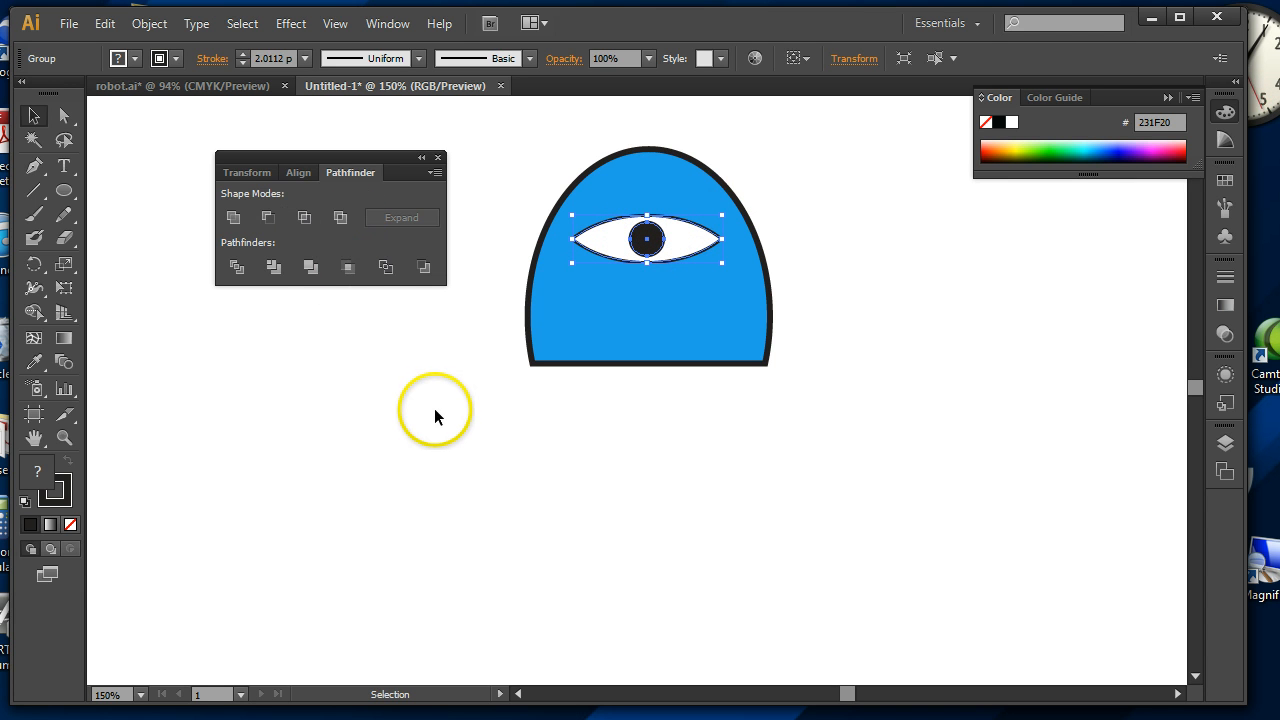
# Draw a long, thin horizontal rectangle below and to the left of the head
pyautogui.scroll(-1, 434, 407)
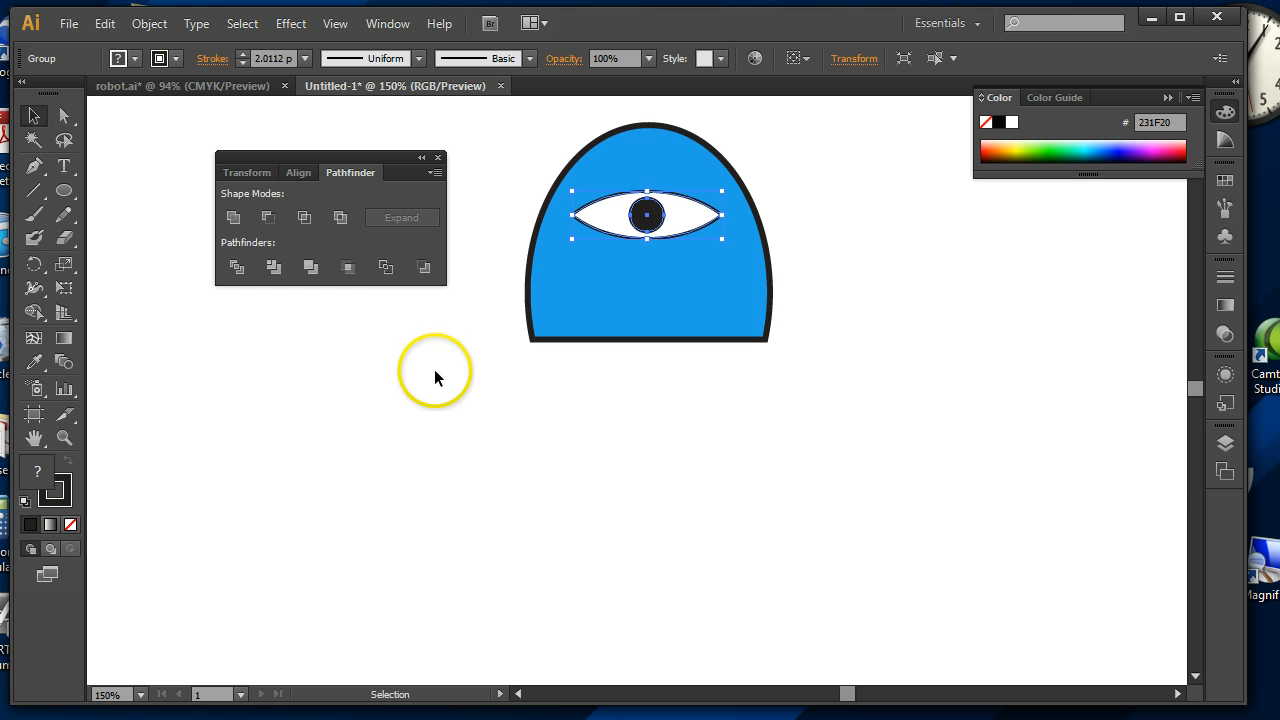
pyautogui.hotkey('ctrl', '0')
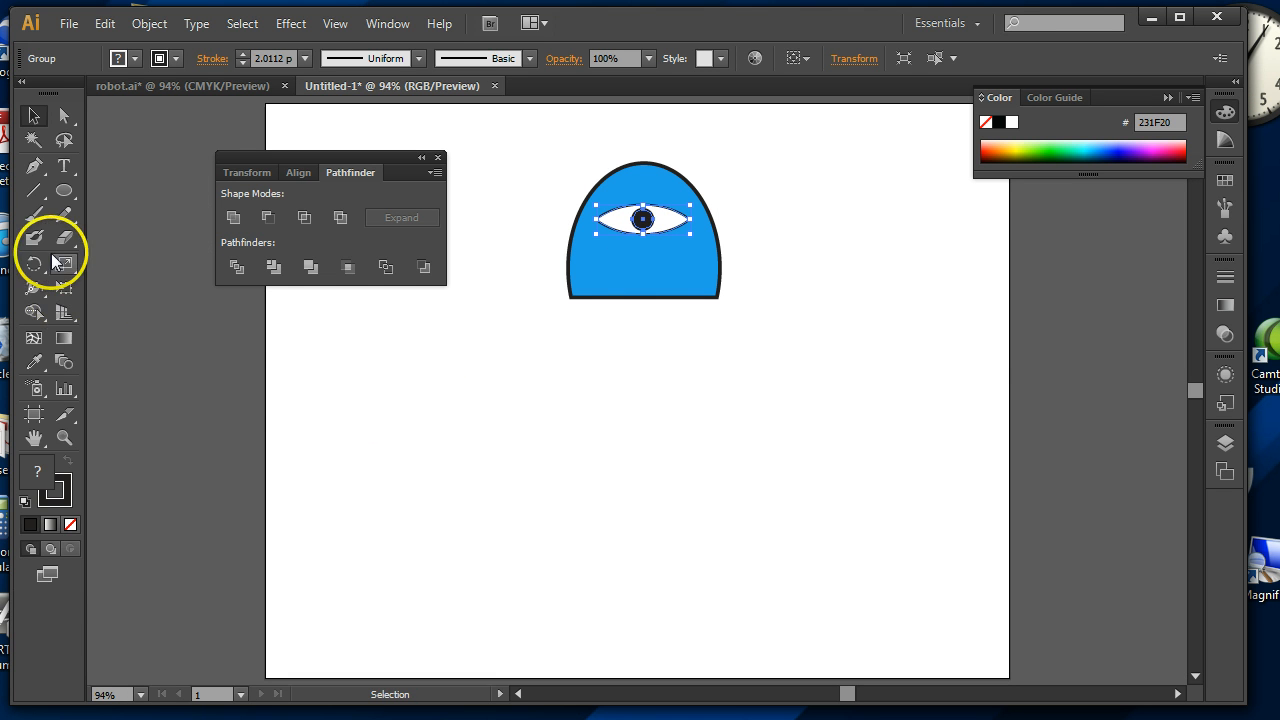
pyautogui.moveTo(61, 188); pyautogui.dragTo(110, 191)
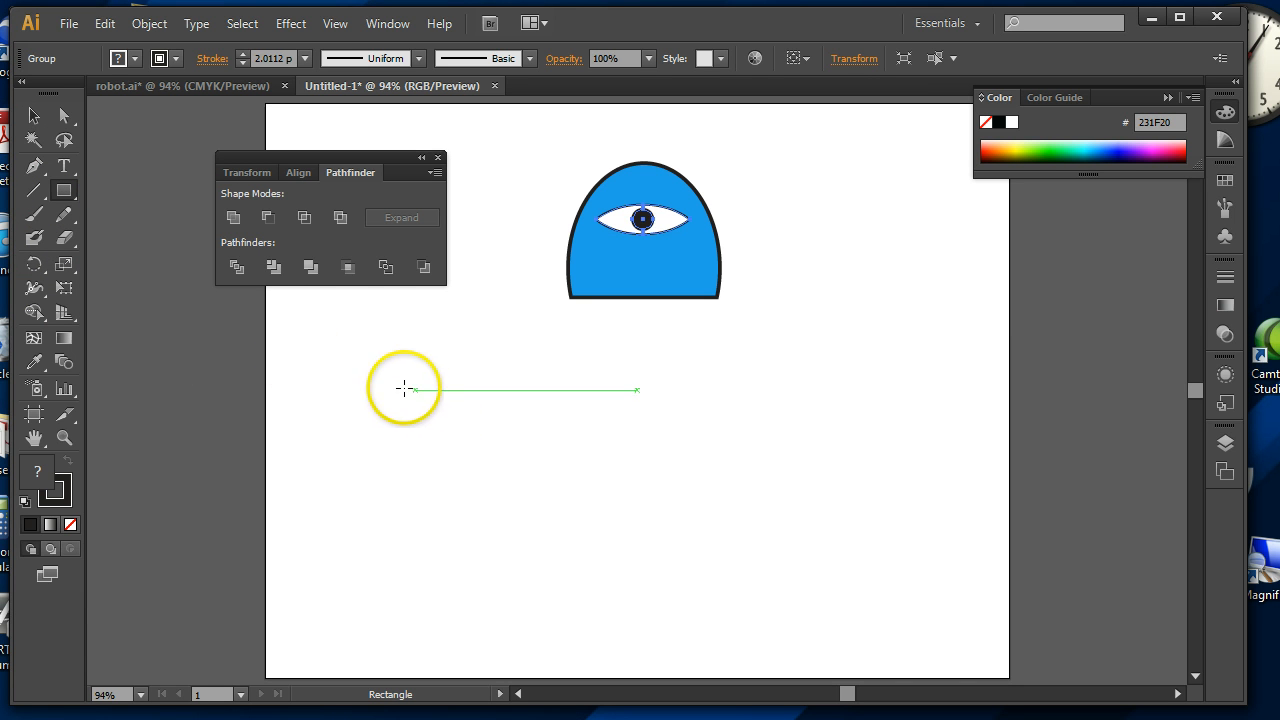
pyautogui.moveTo(403, 390); pyautogui.dragTo(617, 423)
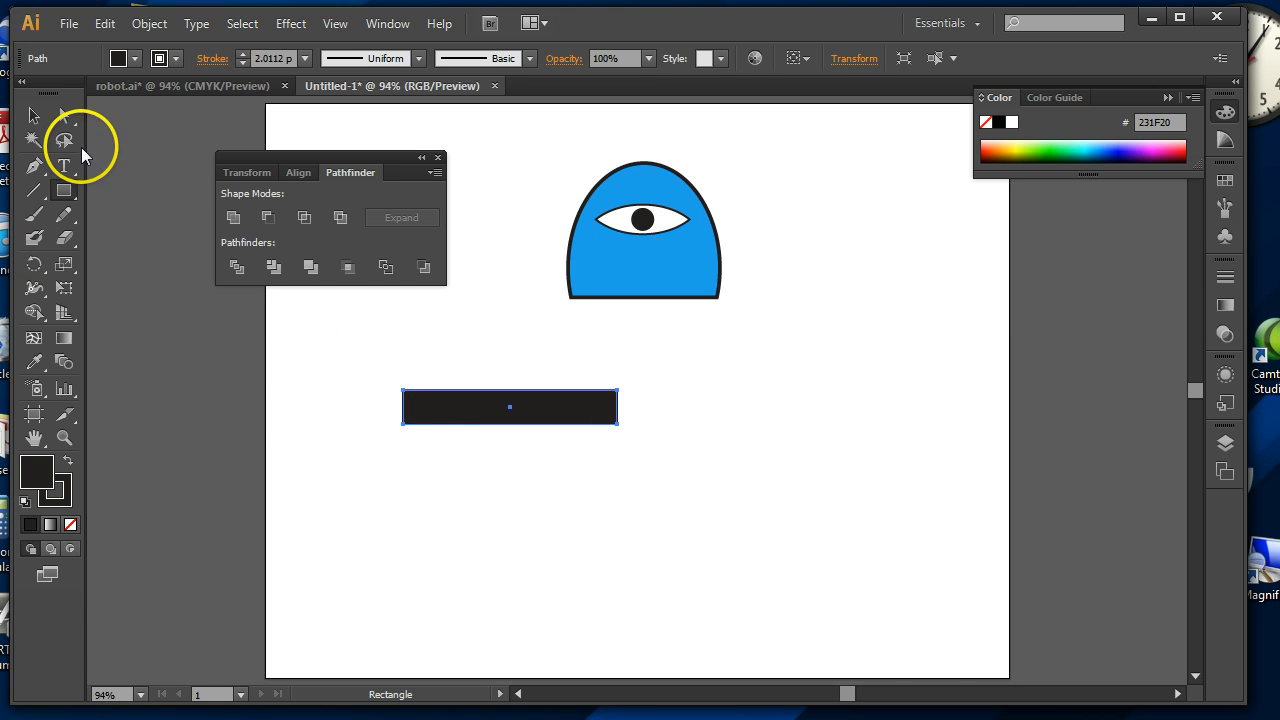
# Convert the black rectangle's upper-left corner to a smooth point and adjust its handle to arch the top edge upward
pyautogui.click(63, 117)
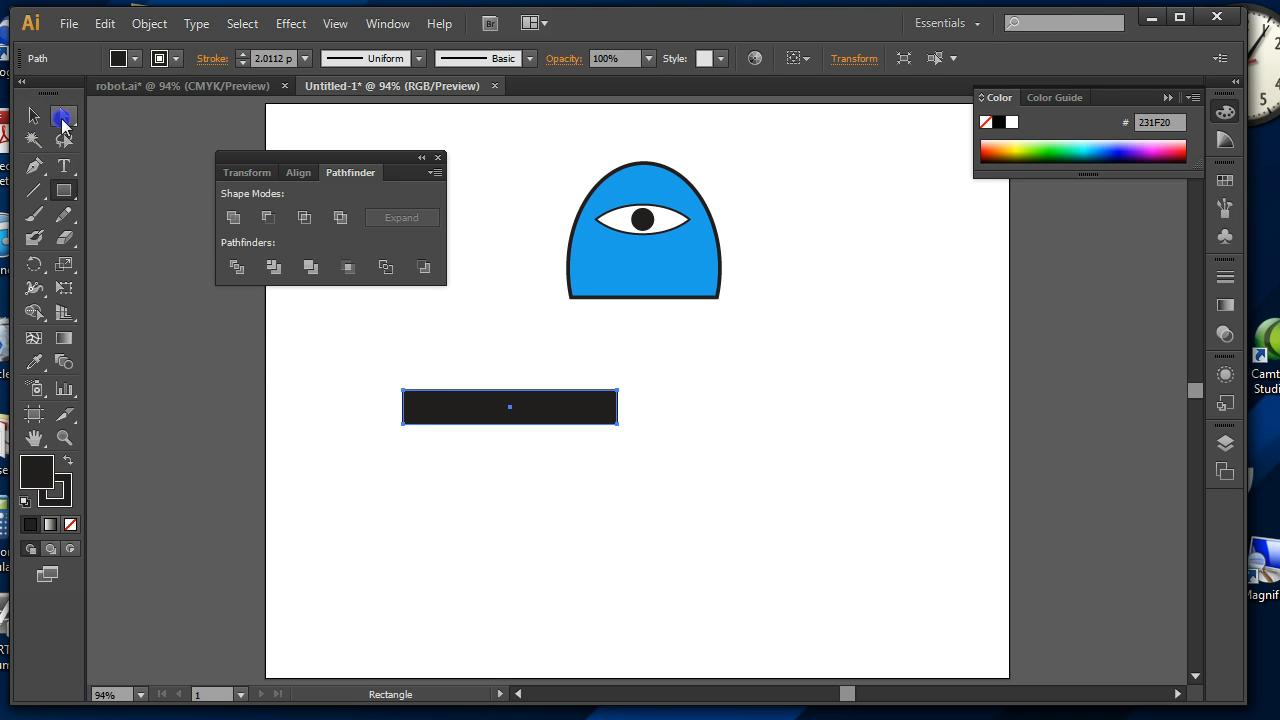
pyautogui.click(412, 398)
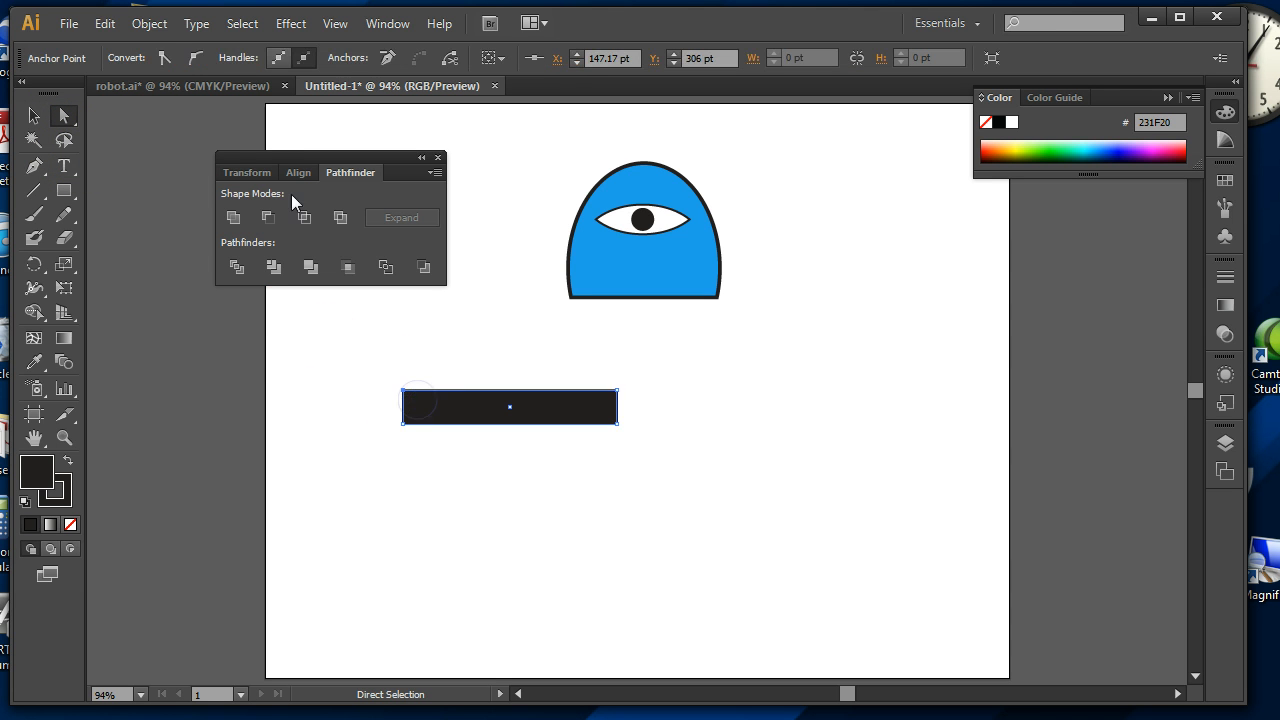
pyautogui.click(196, 60)
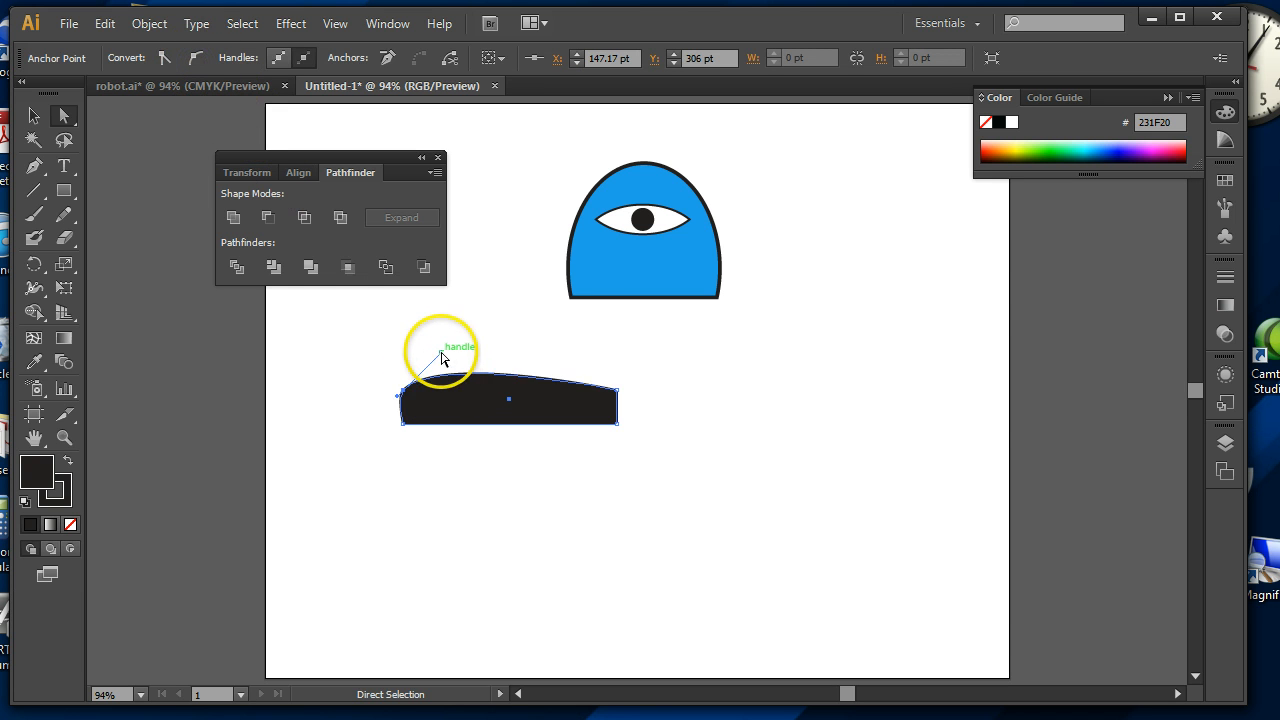
pyautogui.moveTo(441, 353); pyautogui.dragTo(509, 341)
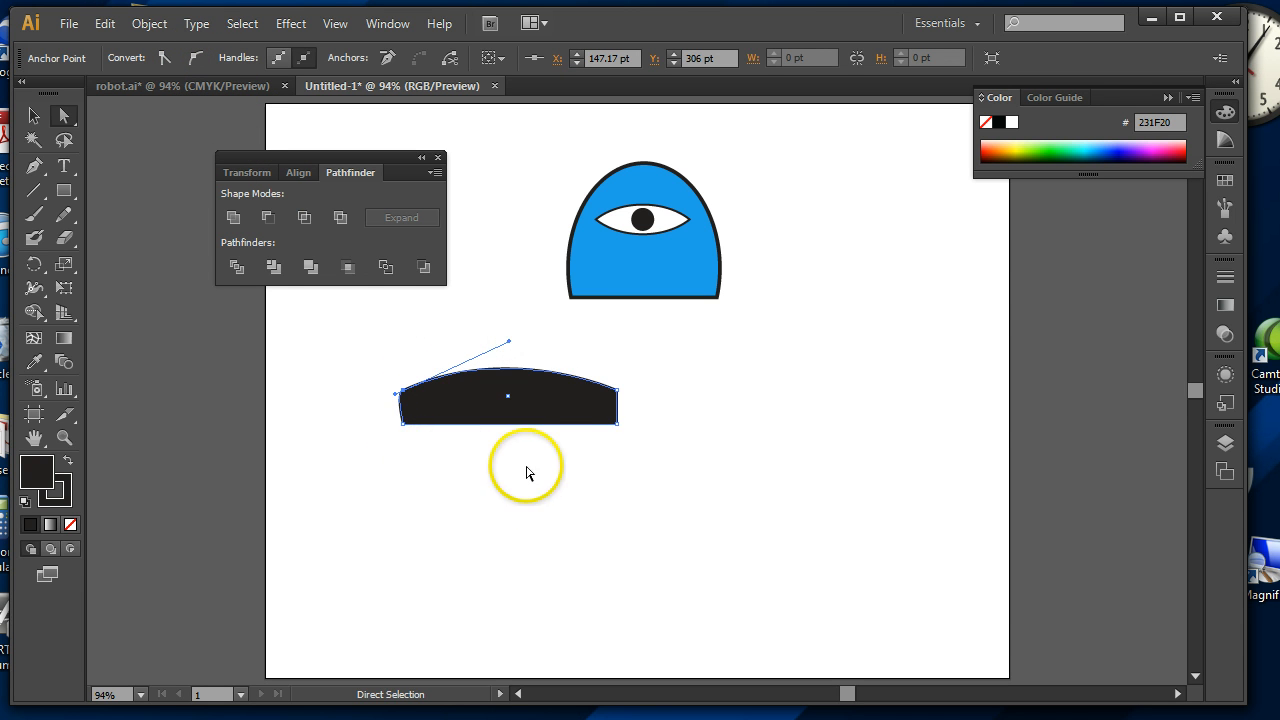
# Convert the bar's lower-left corner to a smooth point and bend the bottom edge upward, parallel to the arched top
pyautogui.click(389, 416)
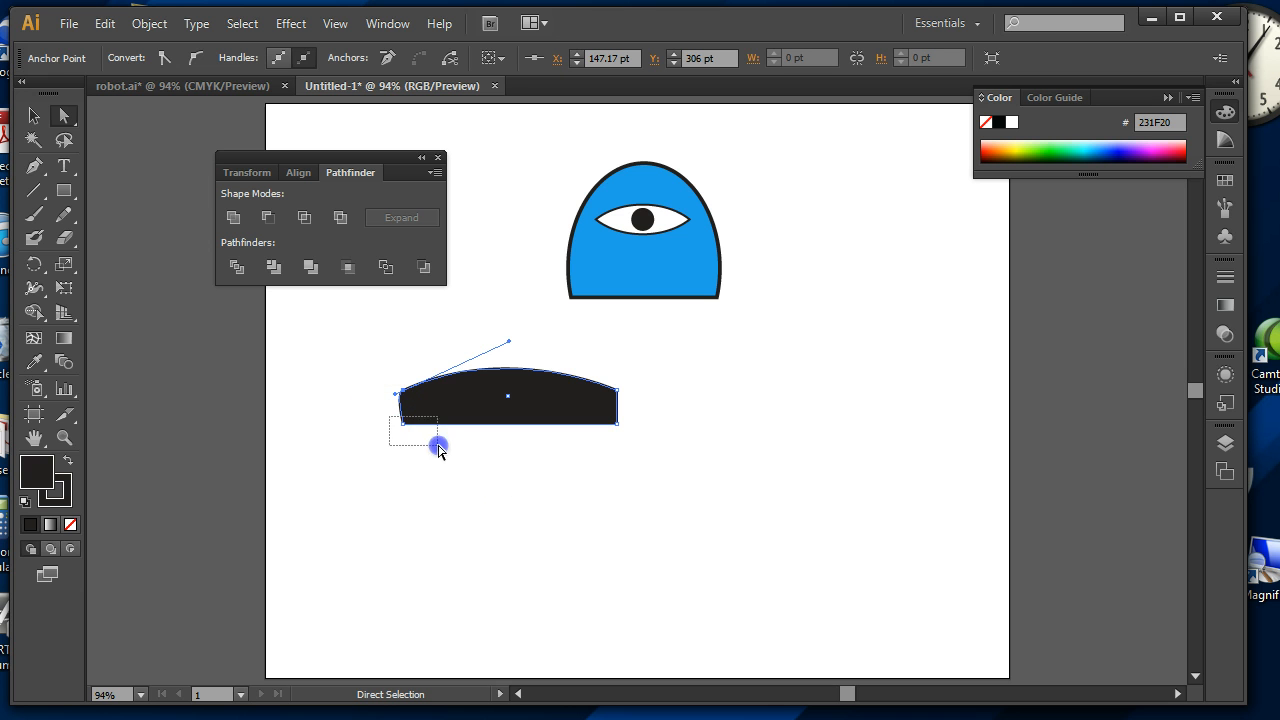
pyautogui.moveTo(438, 447); pyautogui.dragTo(438, 447)
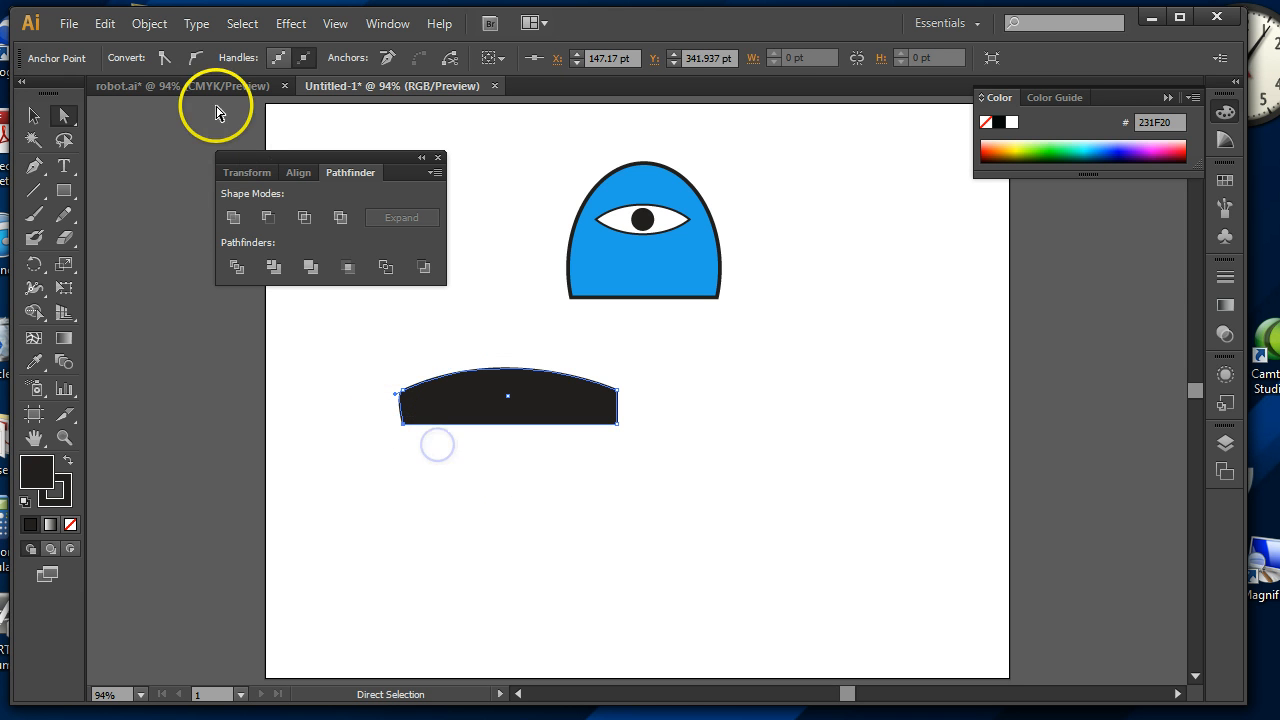
pyautogui.click(187, 58)
pyautogui.moveTo(447, 460); pyautogui.dragTo(529, 390)
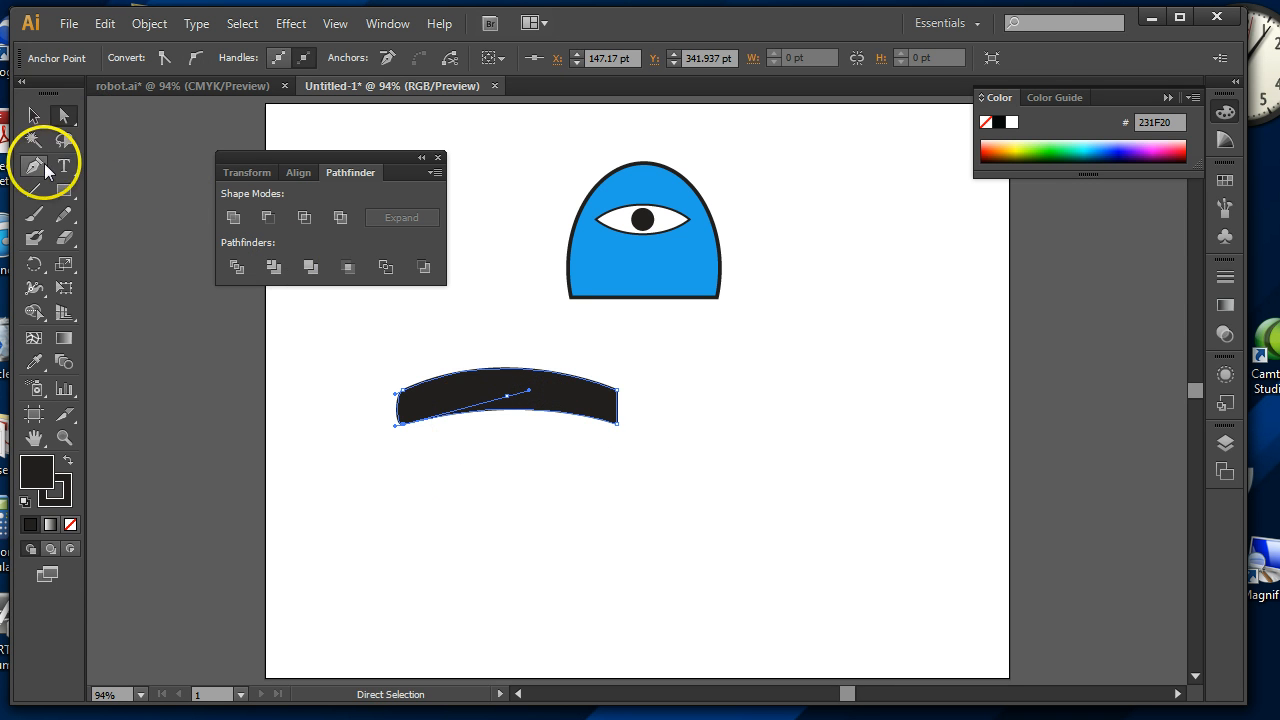
# Rotate the curved arm so it slopes down to the left, place it left of the head, and compare it with robot.ai
pyautogui.click(28, 116)
pyautogui.click(575, 501)
pyautogui.click(557, 401)
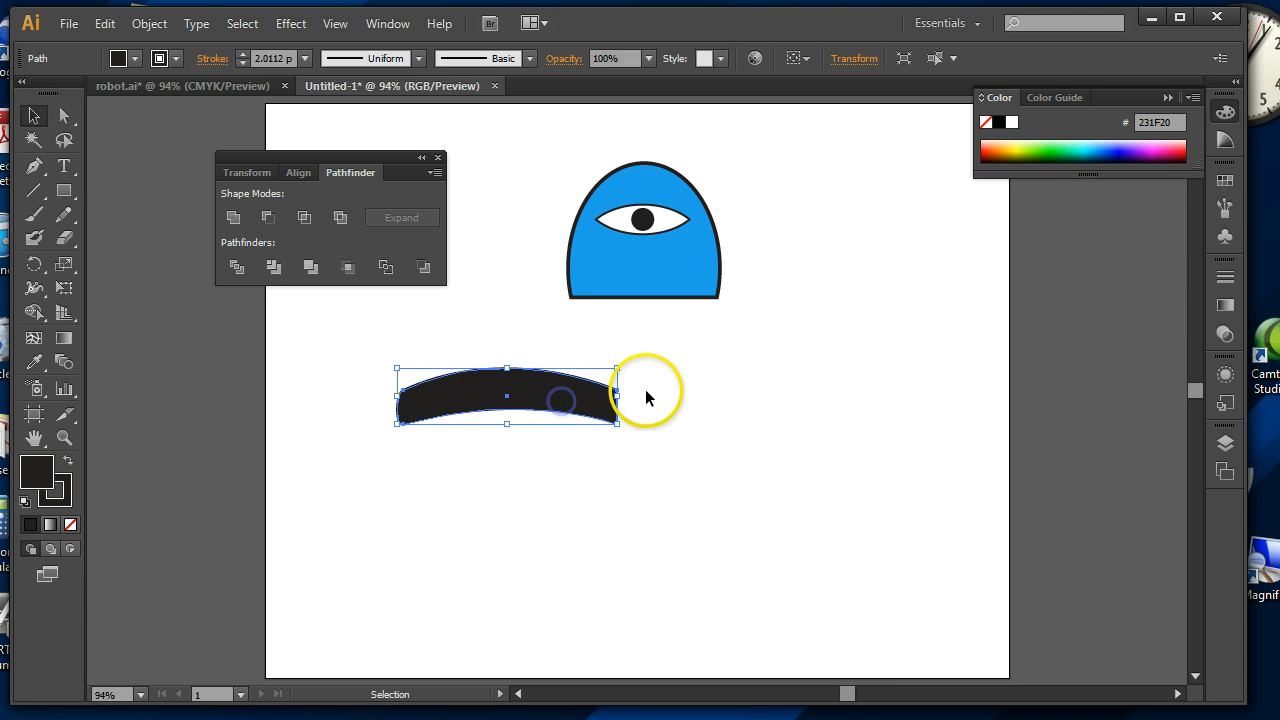
pyautogui.moveTo(629, 363); pyautogui.dragTo(587, 316)
pyautogui.moveTo(548, 360); pyautogui.dragTo(464, 350)
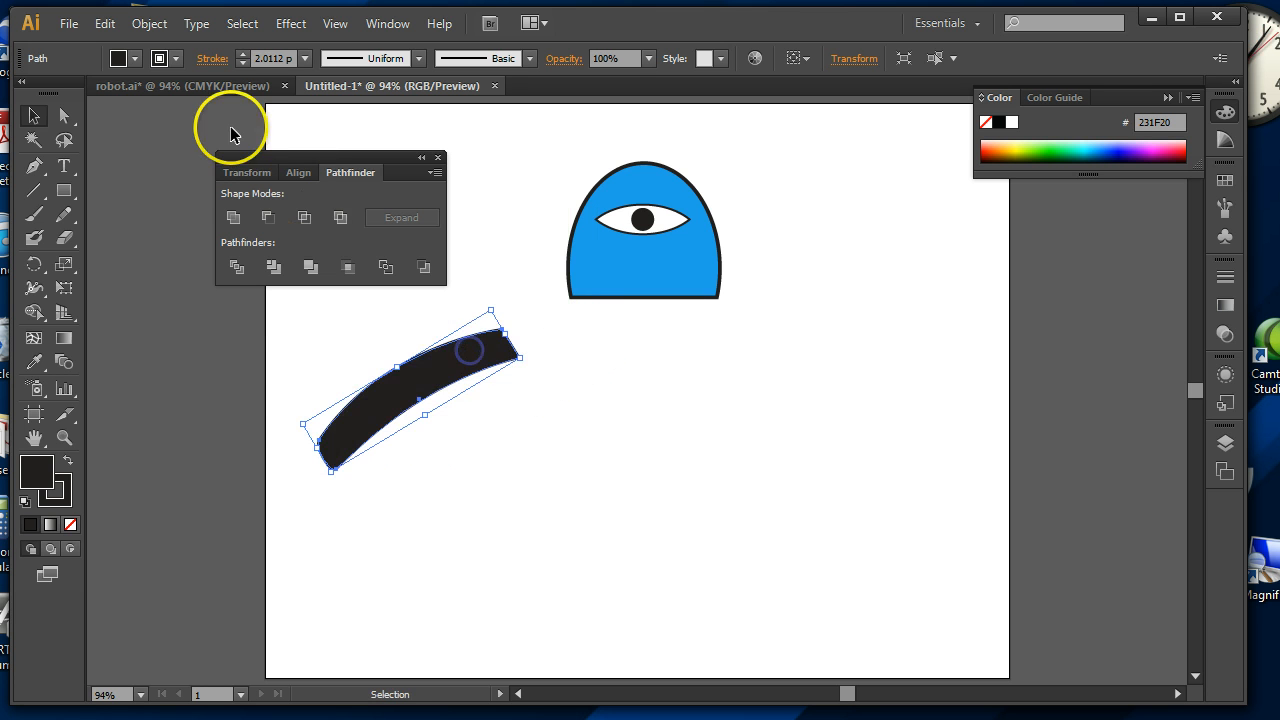
pyautogui.click(170, 86)
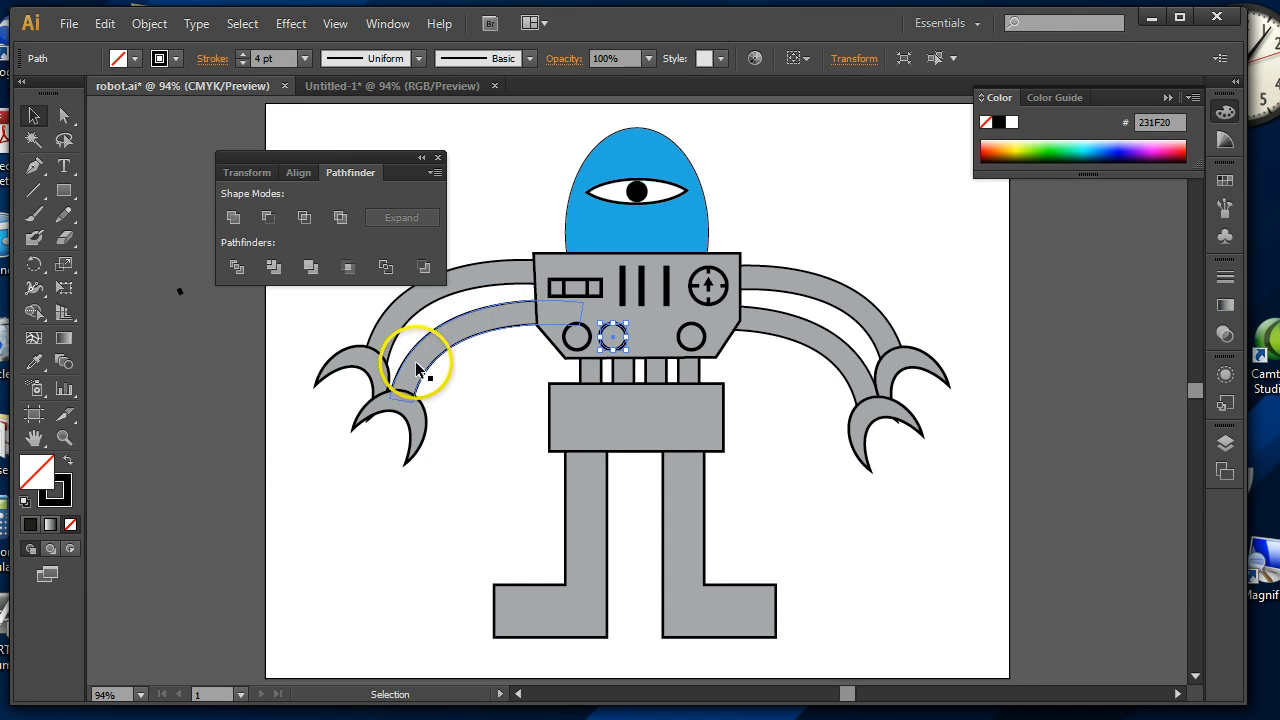
pyautogui.click(376, 87)
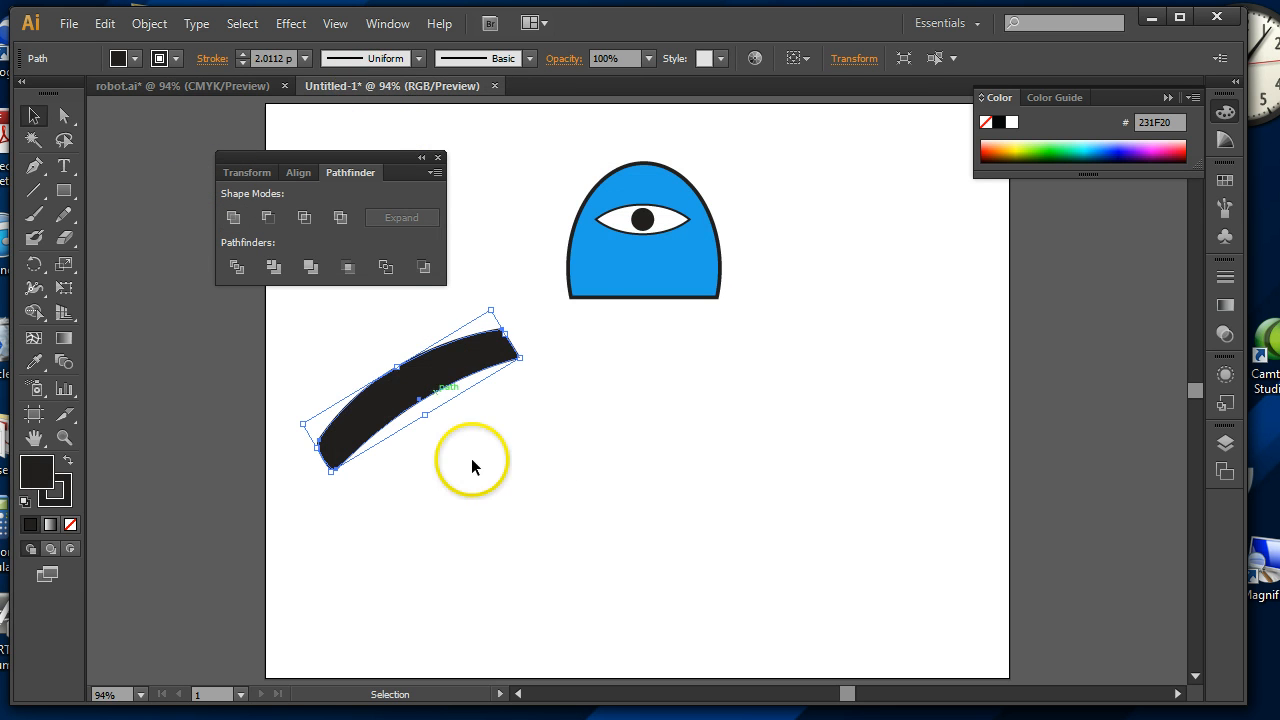
pyautogui.click(586, 457)
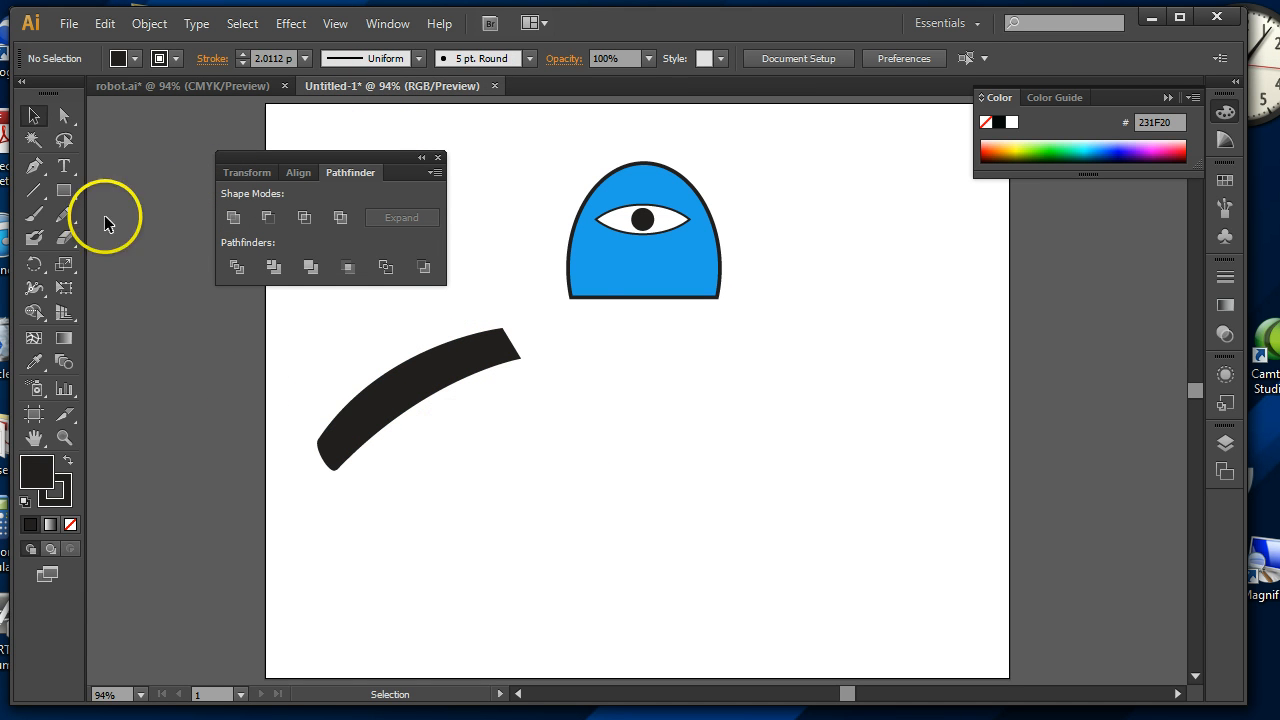
# Draw a tall, narrow rectangle below the head for the leg and a short horizontal one beside its lower end for the foot
pyautogui.click(60, 192)
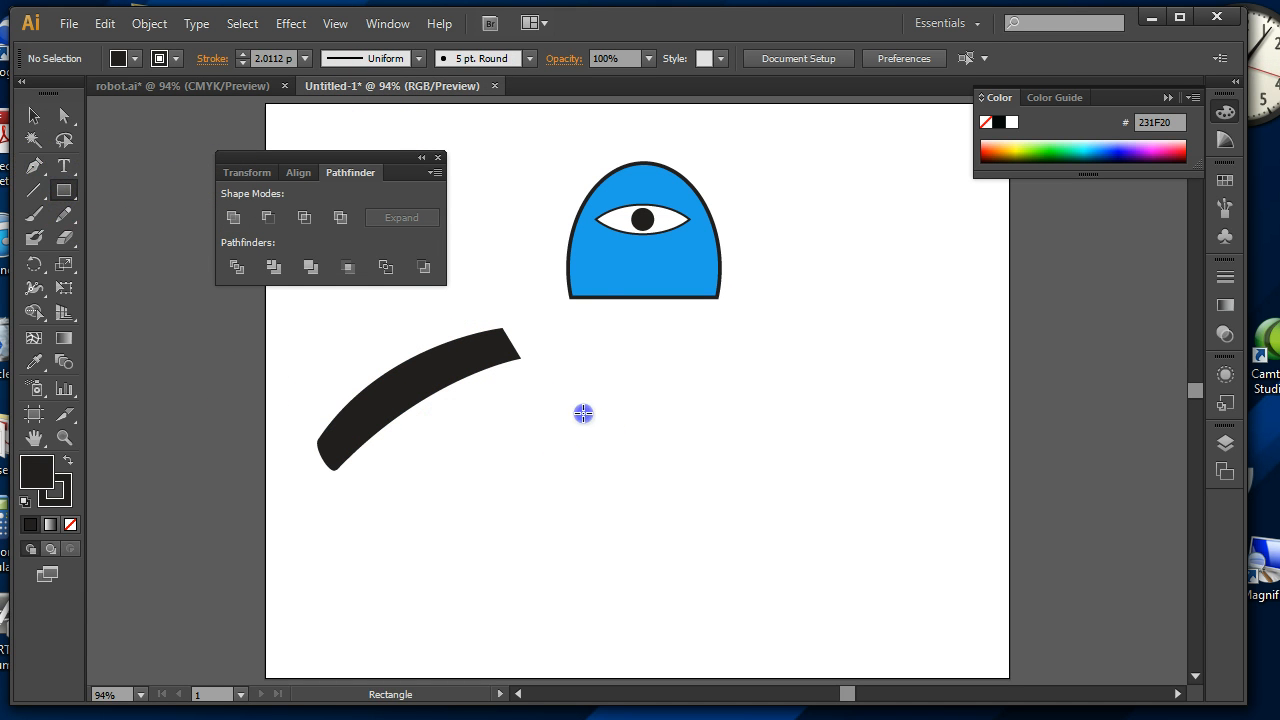
pyautogui.moveTo(580, 405); pyautogui.dragTo(626, 597)
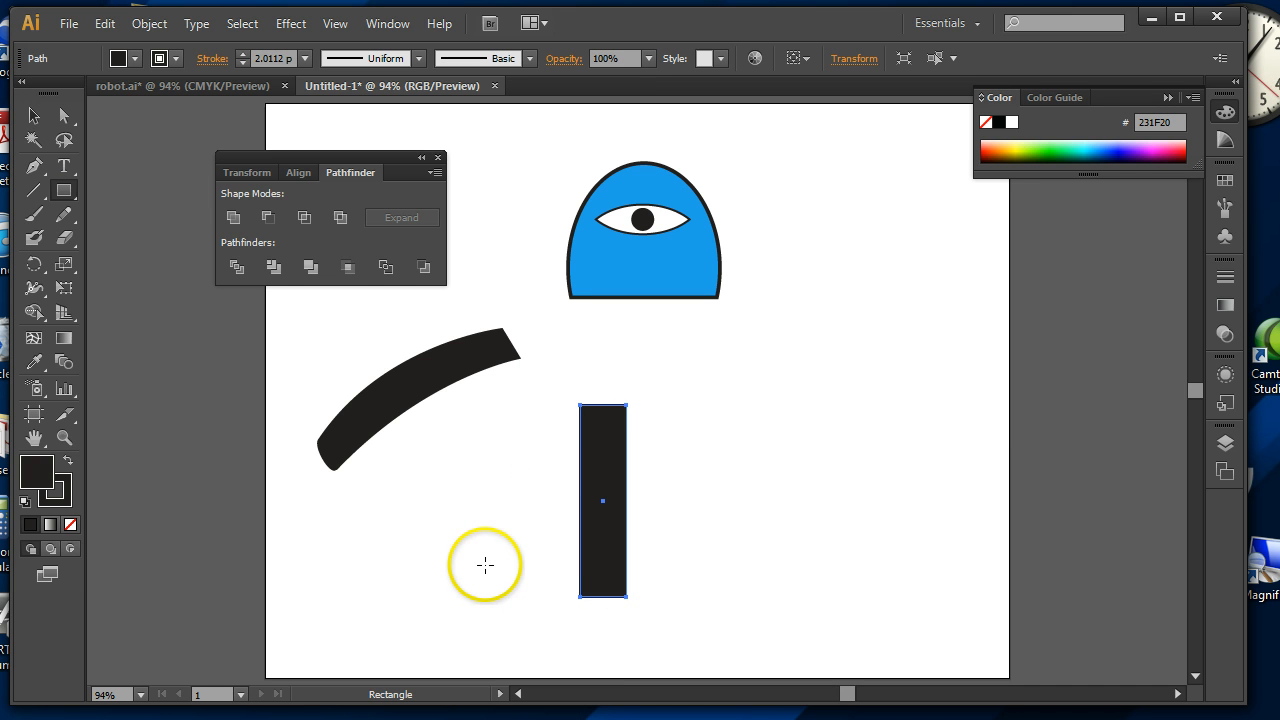
pyautogui.moveTo(468, 555); pyautogui.dragTo(568, 591)
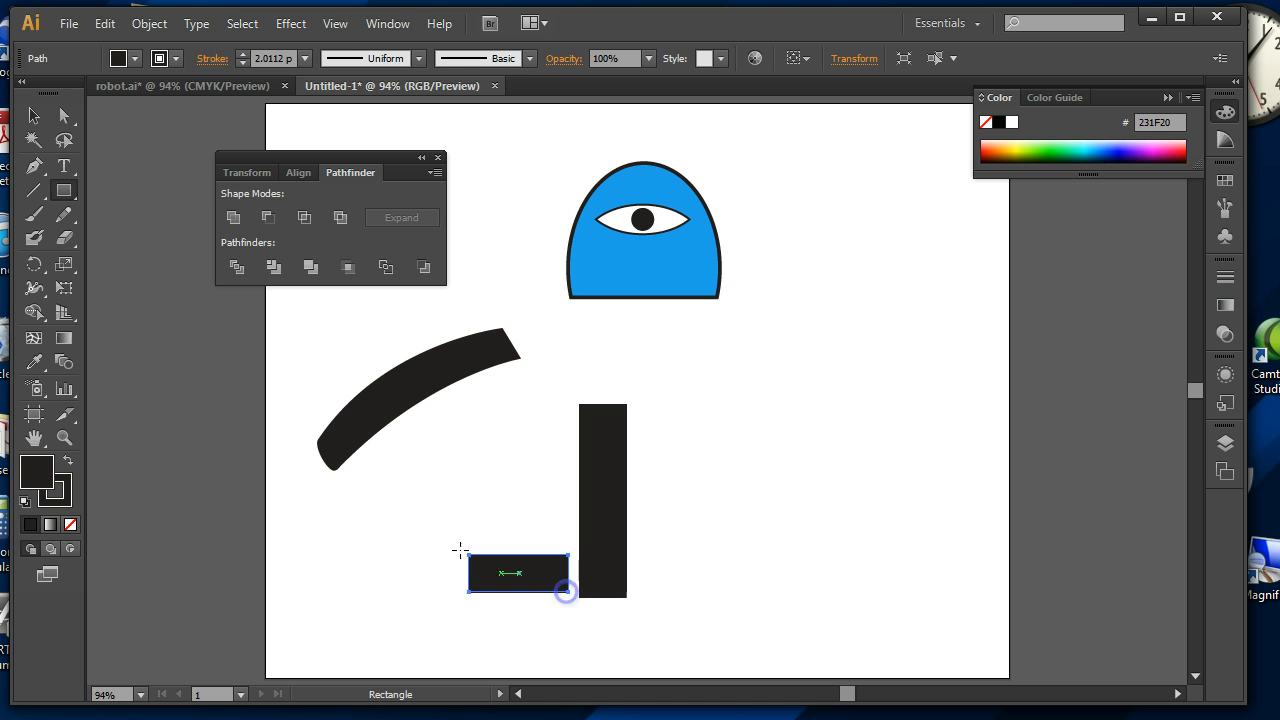
# Move the foot rectangle to overlap the leg's lower end with bottom edges aligned, and unite both into one L-shape
pyautogui.click(34, 115)
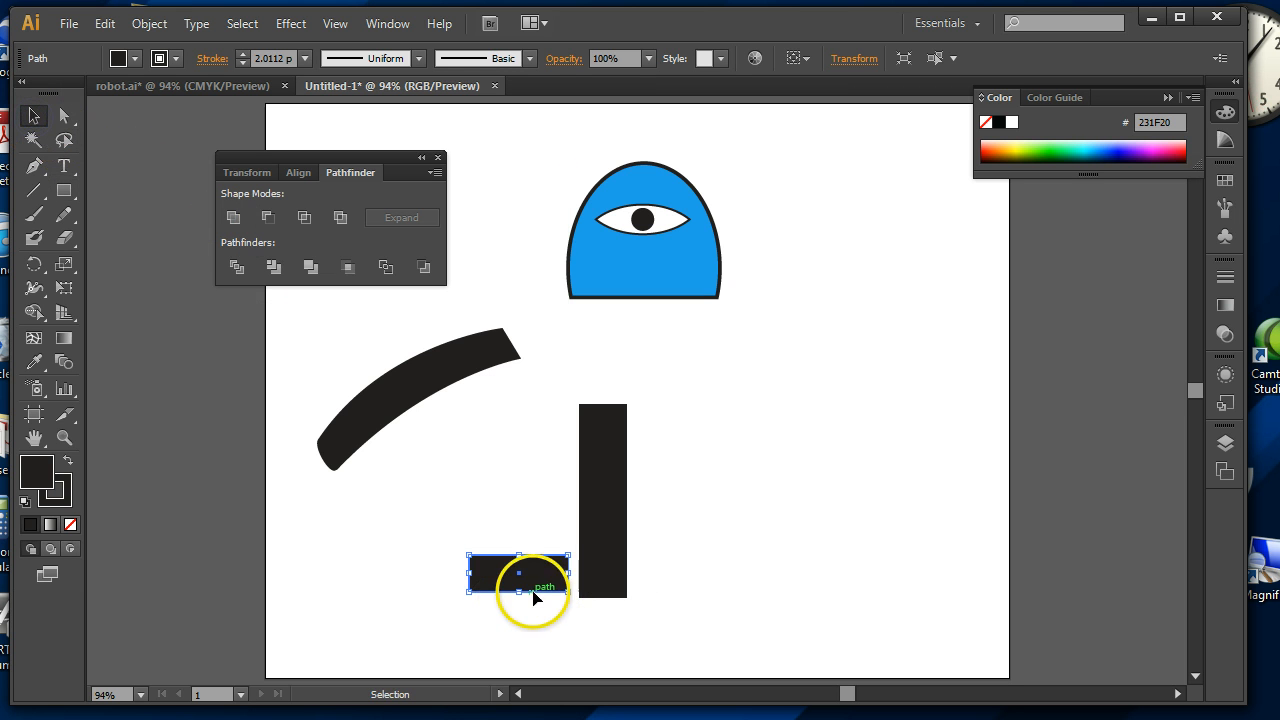
pyautogui.moveTo(541, 597); pyautogui.dragTo(581, 602)
pyautogui.click(680, 556)
pyautogui.moveTo(686, 522); pyautogui.dragTo(552, 612)
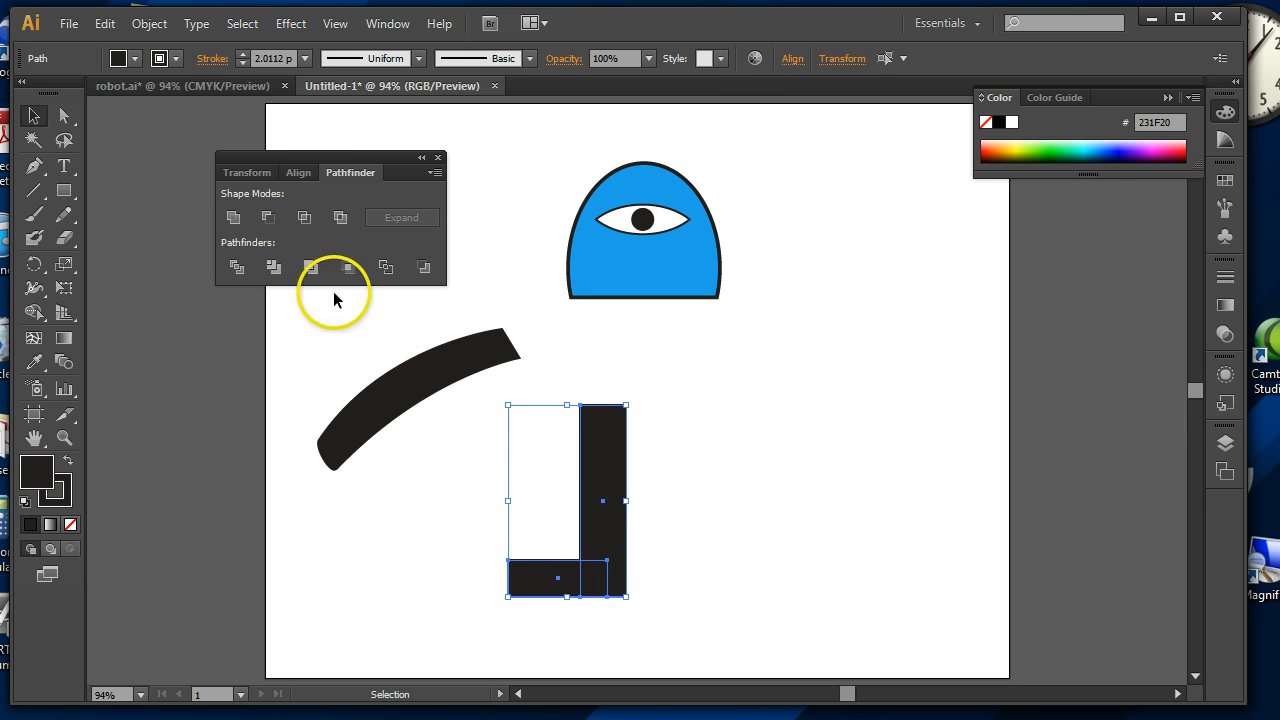
pyautogui.click(239, 215)
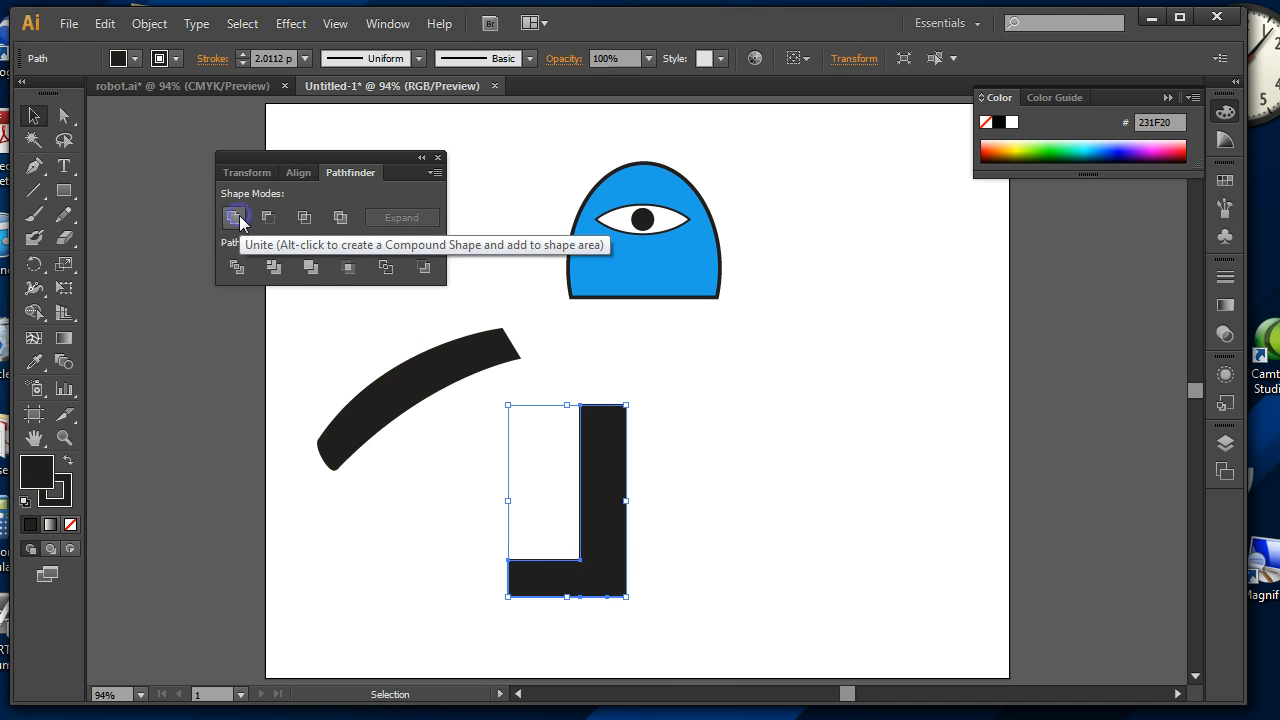
# Give the L-shaped leg a dark grey fill (58595B) and a 5 pt stroke, and move it to the lower part of the artboard
pyautogui.moveTo(603, 587); pyautogui.dragTo(573, 631)
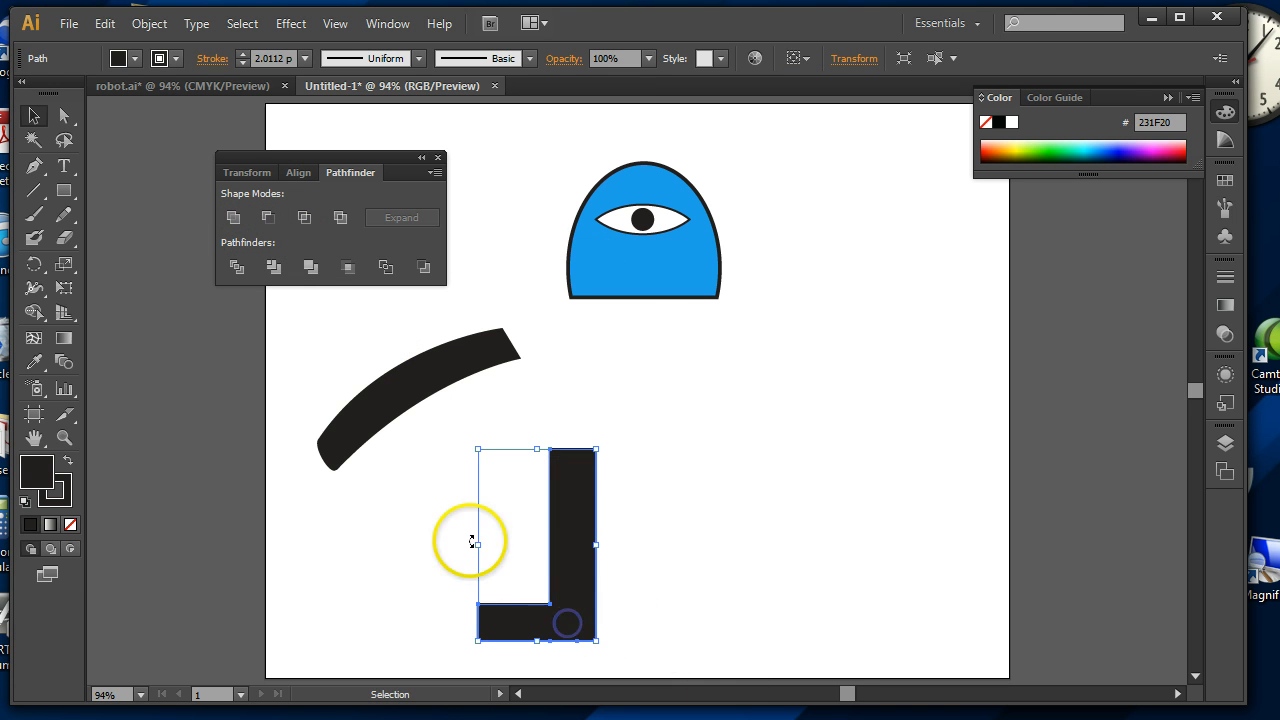
pyautogui.click(134, 59)
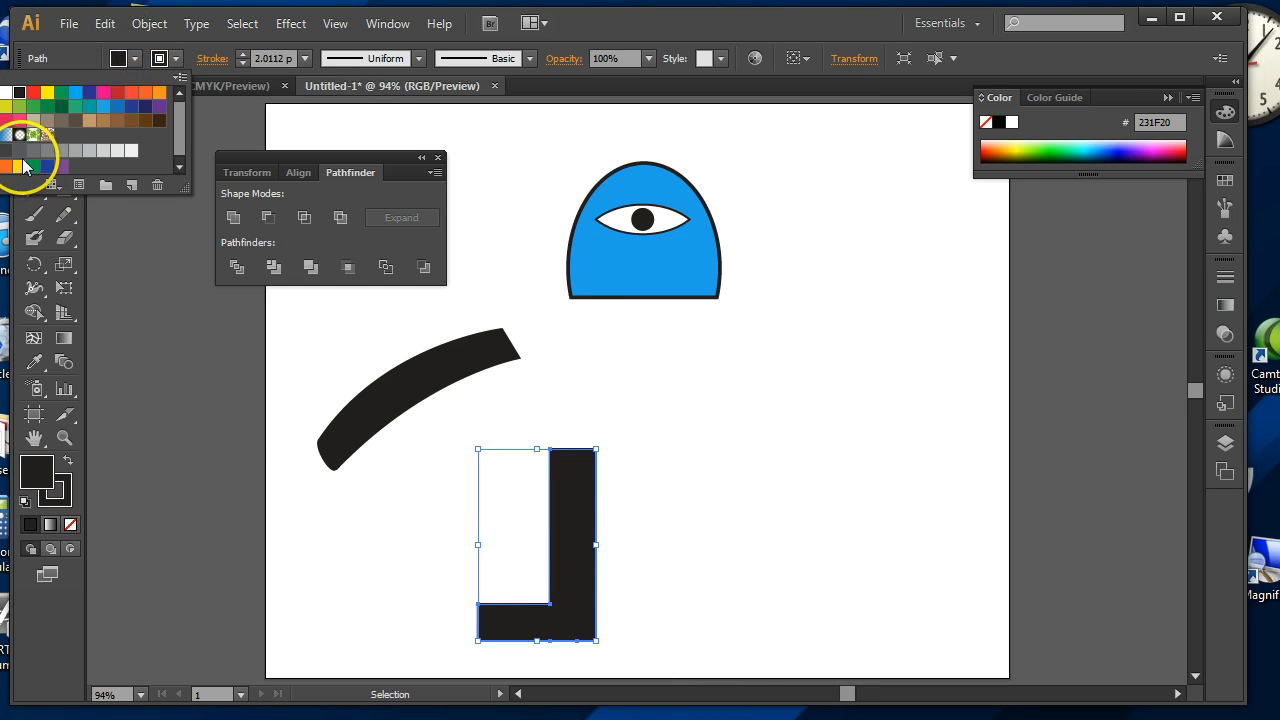
pyautogui.click(18, 151)
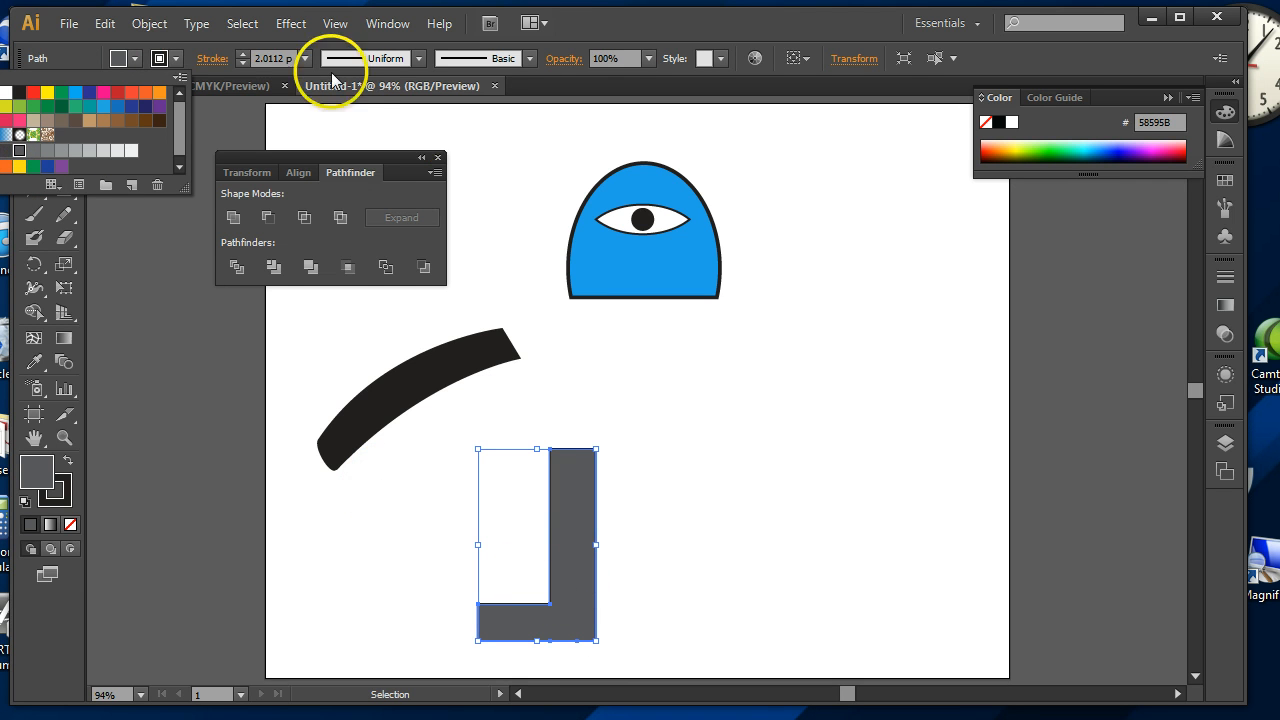
pyautogui.click(243, 54)
pyautogui.click(243, 54)
pyautogui.click(243, 54)
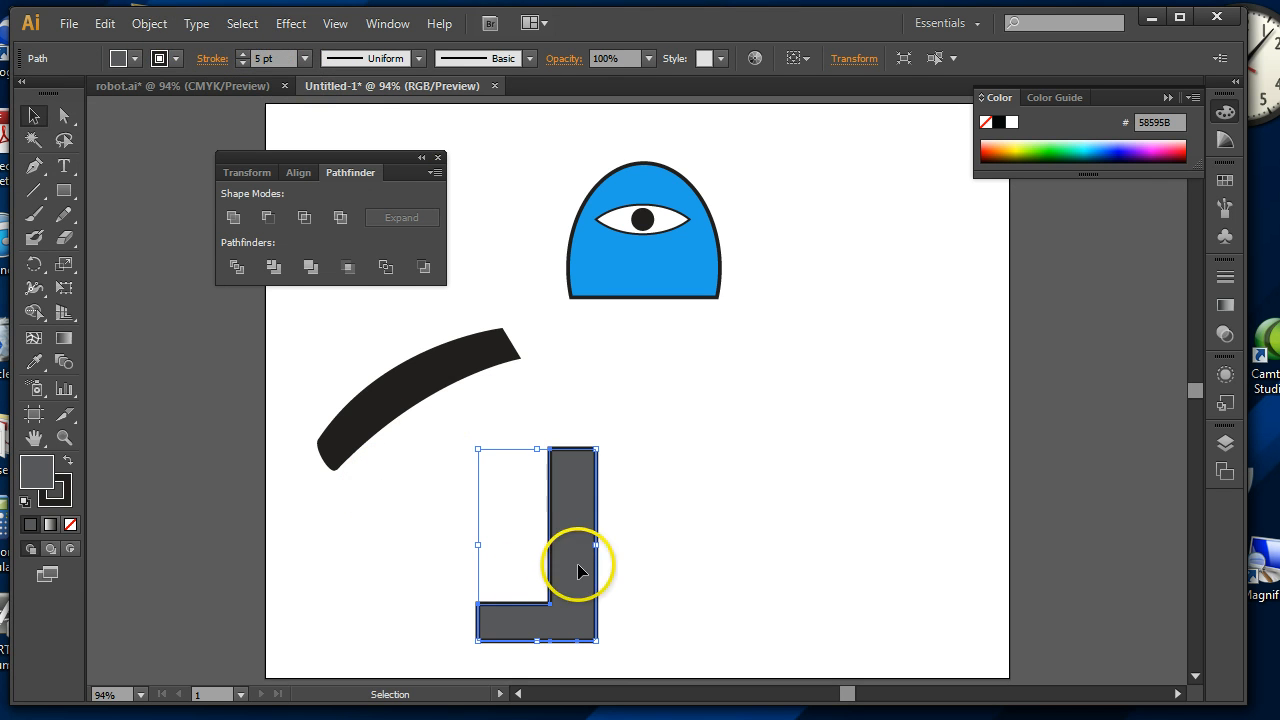
pyautogui.moveTo(578, 571)
pyautogui.mouseDown()
pyautogui.moveTo(608, 566)
pyautogui.moveTo(597, 583)
pyautogui.mouseUp()
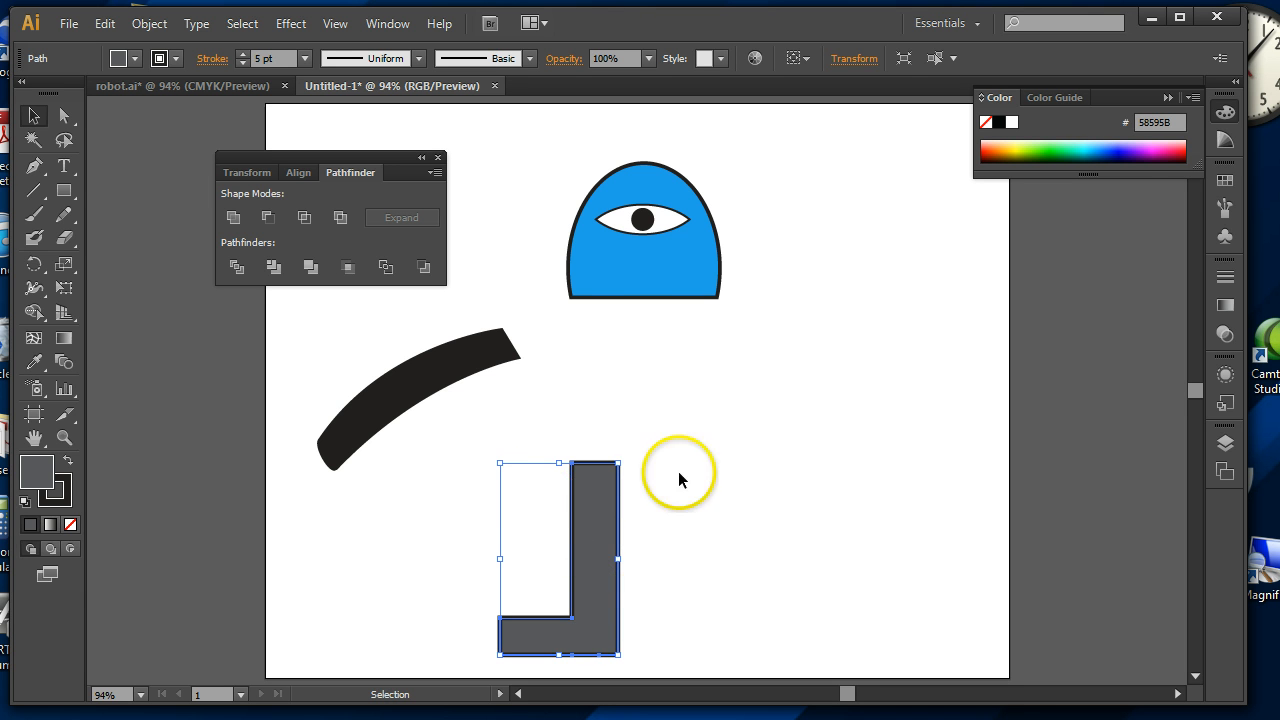
pyautogui.click(62, 193)
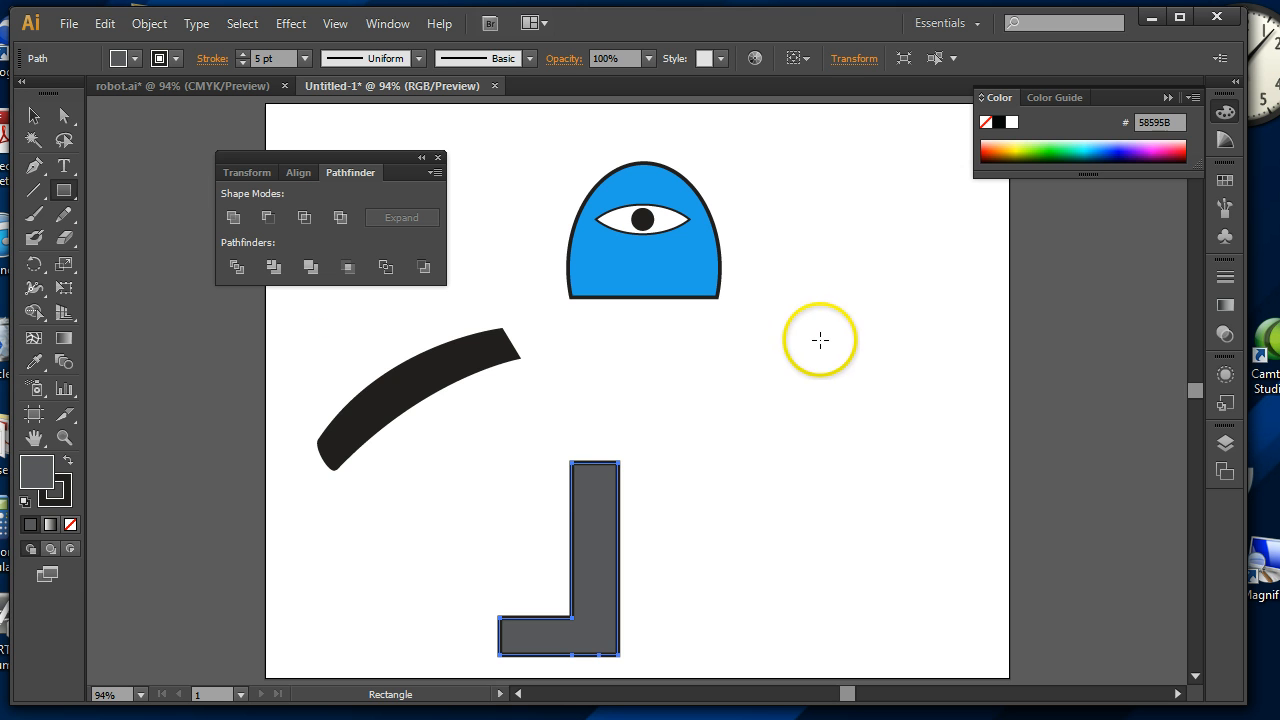
pyautogui.moveTo(820, 340); pyautogui.dragTo(868, 444)
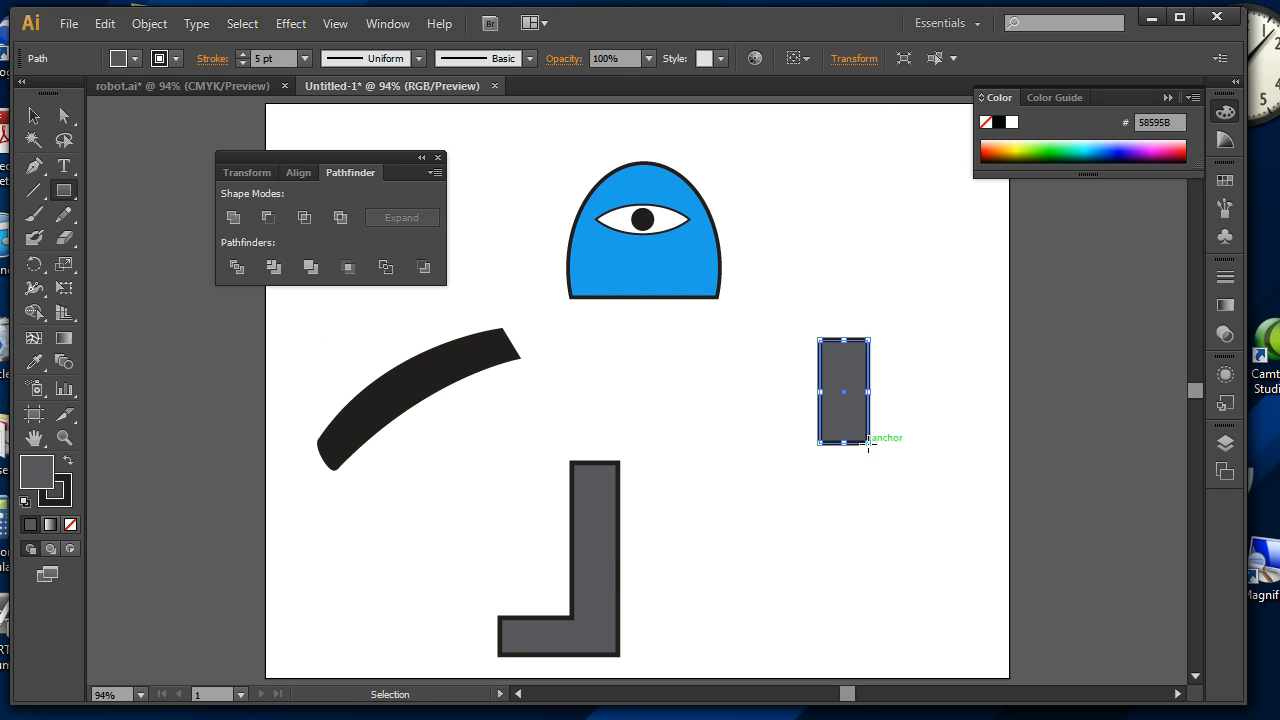
pyautogui.hotkey('ctrl', 'z')
# Draw a tall ellipse to the right of the leg, move it up slightly, and place a duplicate overlapping its lower half
pyautogui.moveTo(64, 194); pyautogui.dragTo(137, 234)
pyautogui.moveTo(791, 382)
pyautogui.mouseDown()
pyautogui.moveTo(801, 368)
pyautogui.moveTo(849, 480)
pyautogui.moveTo(892, 533)
pyautogui.mouseUp()
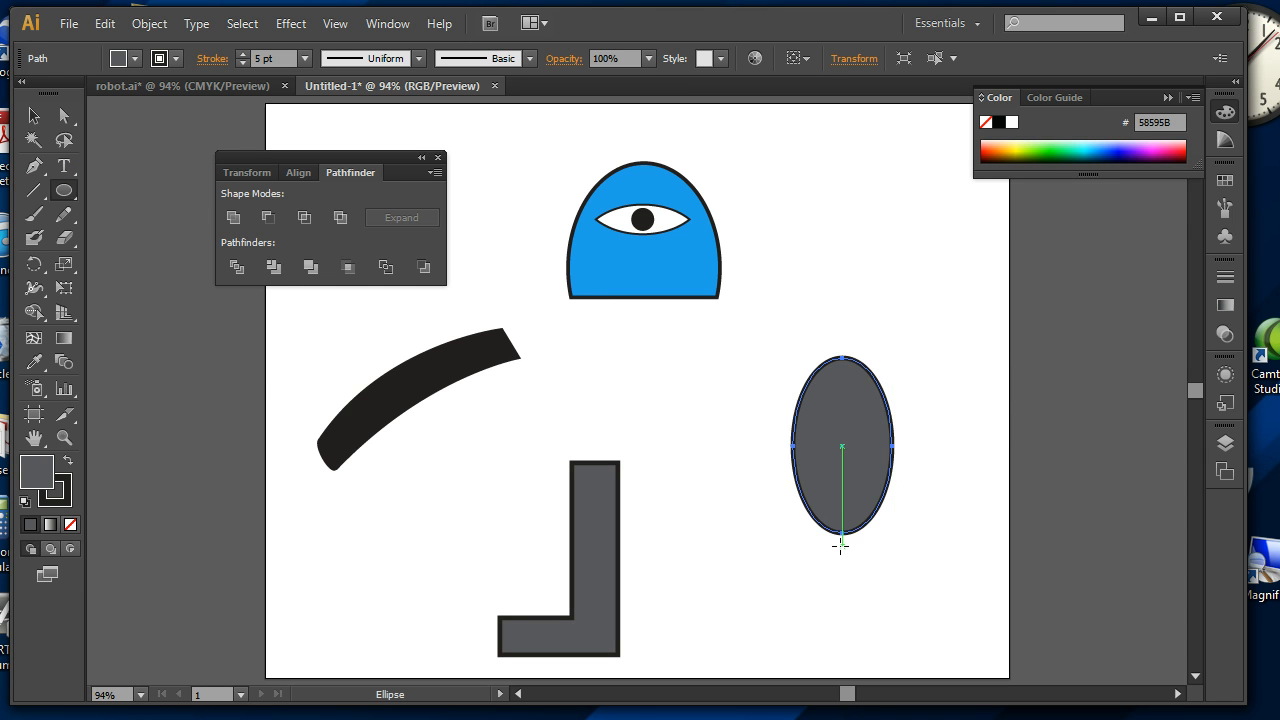
pyautogui.click(752, 511)
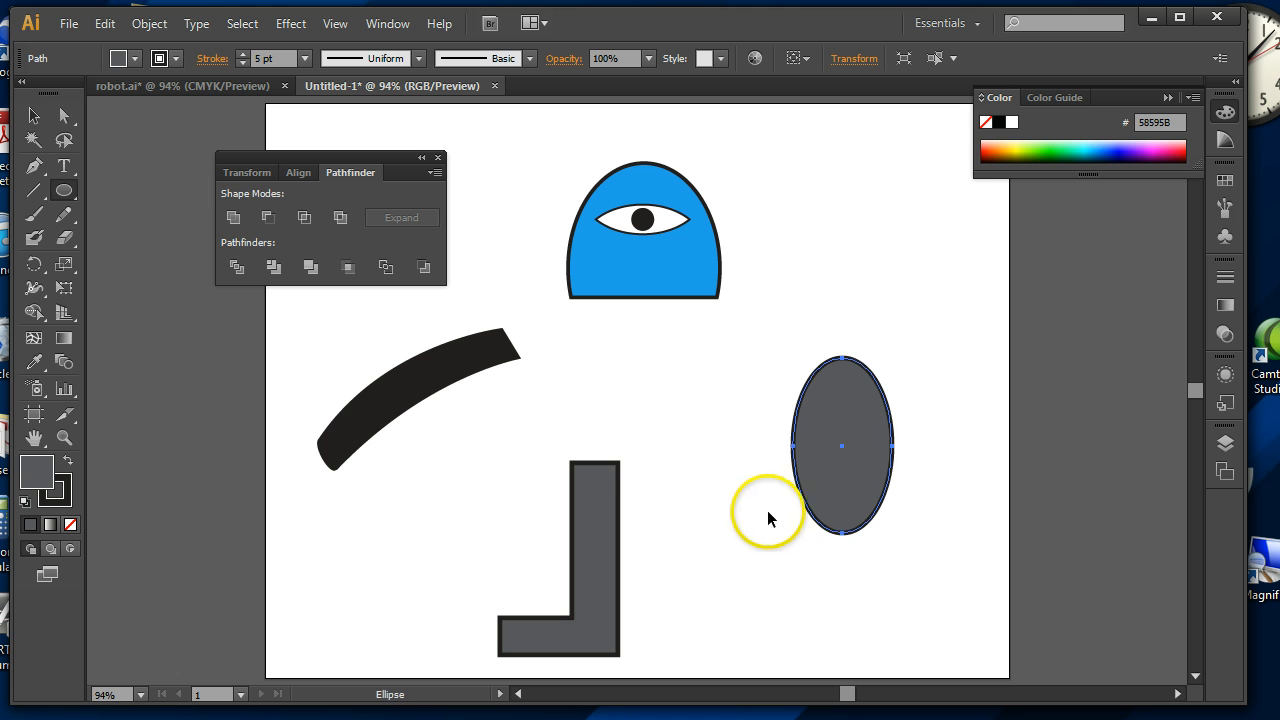
pyautogui.press('v')
pyautogui.moveTo(842, 530); pyautogui.dragTo(861, 551)
pyautogui.click(846, 567)
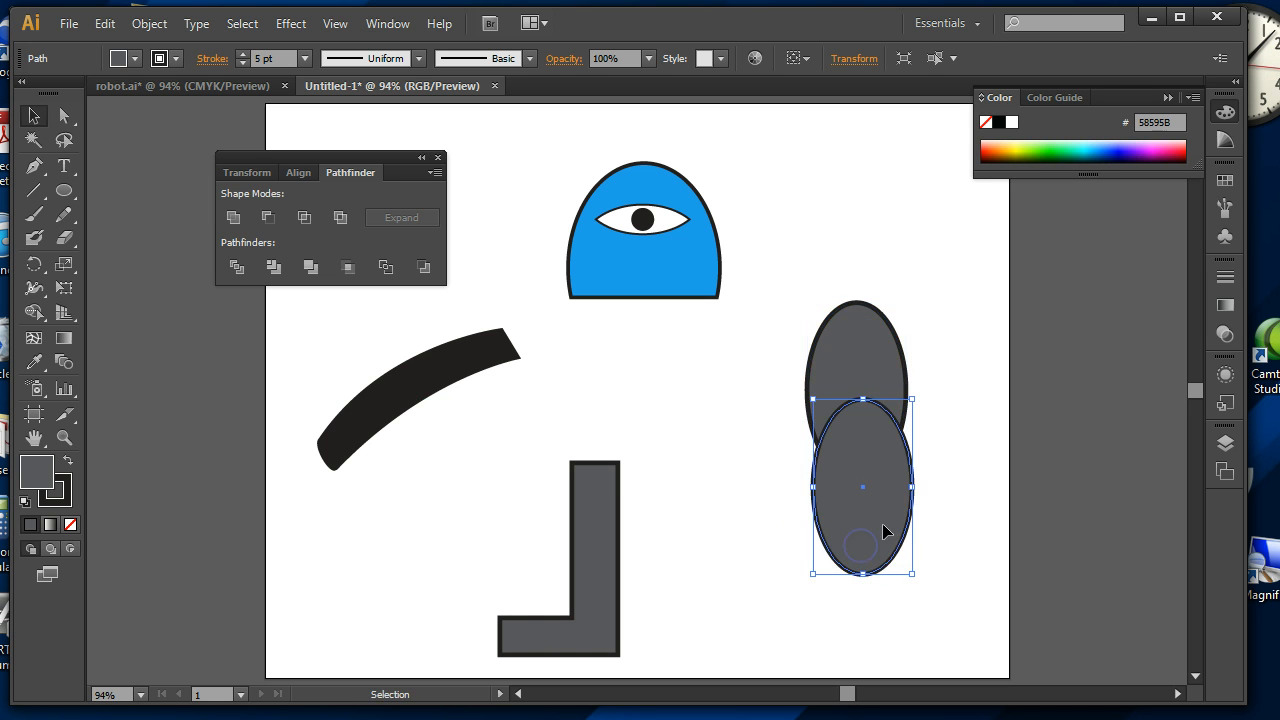
# Shrink the front ellipse and centre it horizontally over the lower part of the larger one, slightly overhanging its lower end
pyautogui.click(910, 490)
pyautogui.moveTo(912, 489); pyautogui.dragTo(892, 489)
pyautogui.moveTo(863, 540); pyautogui.dragTo(868, 497)
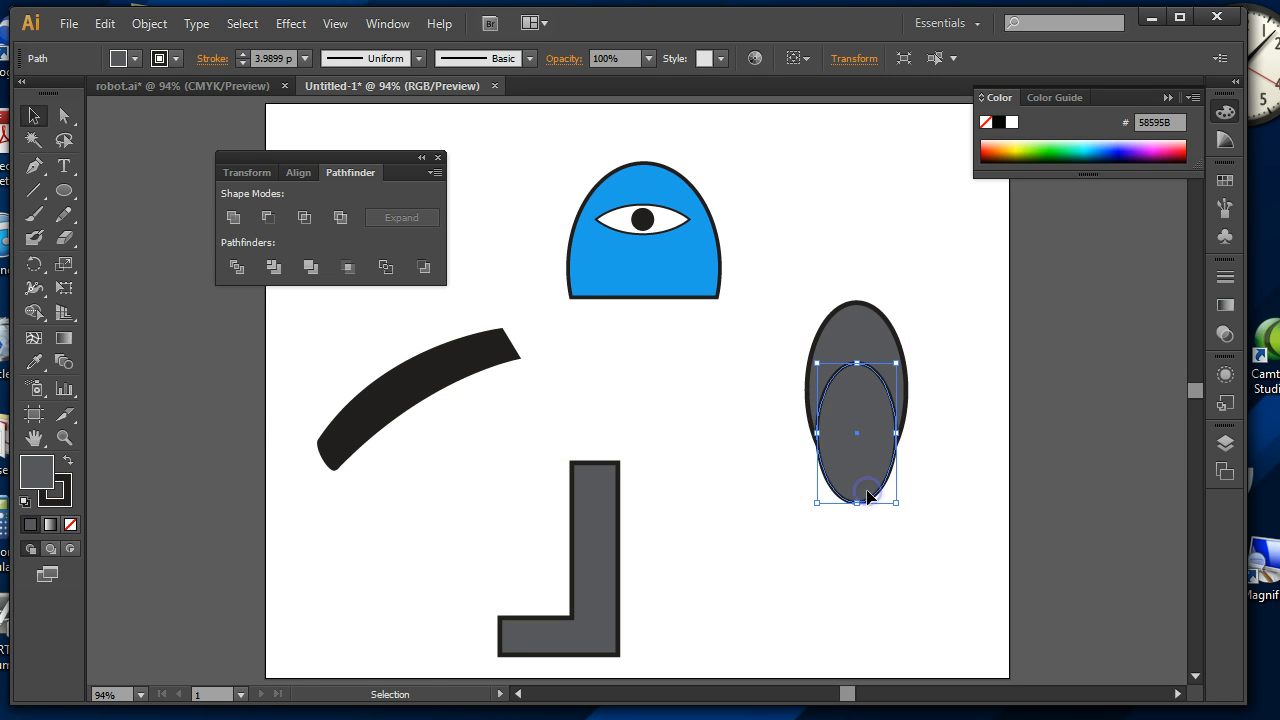
pyautogui.click(927, 465)
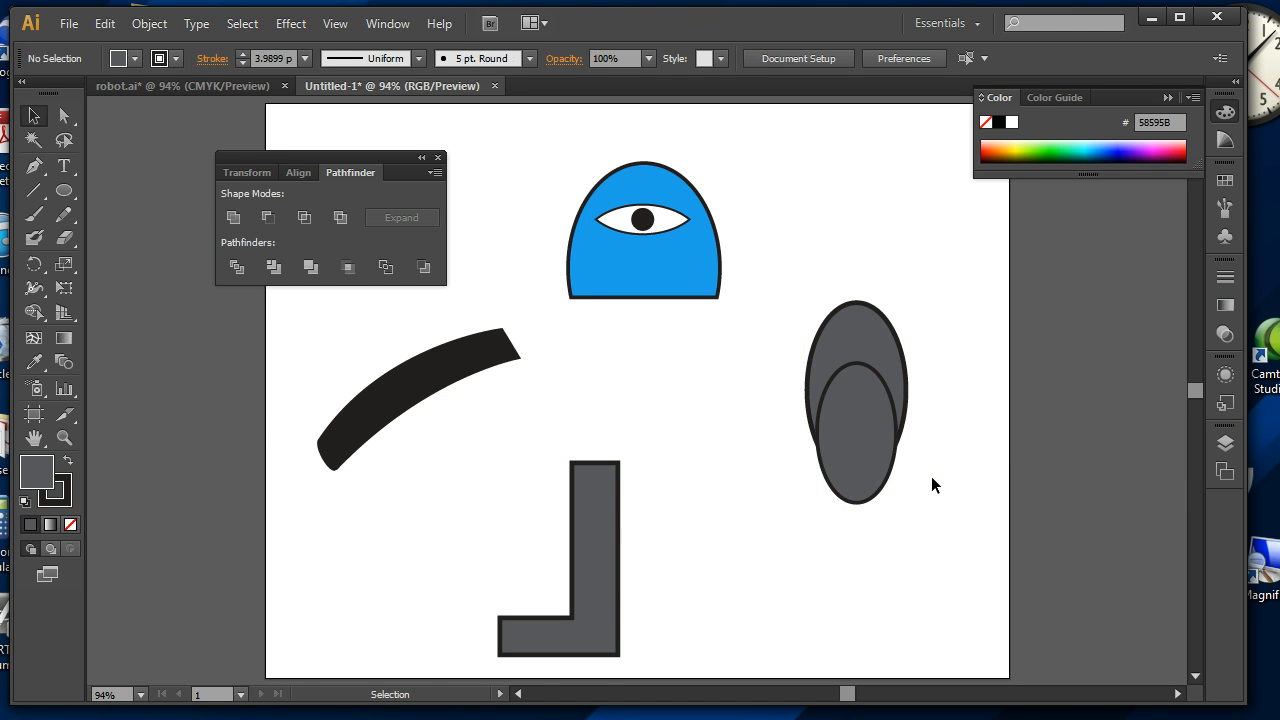
pyautogui.click(870, 478)
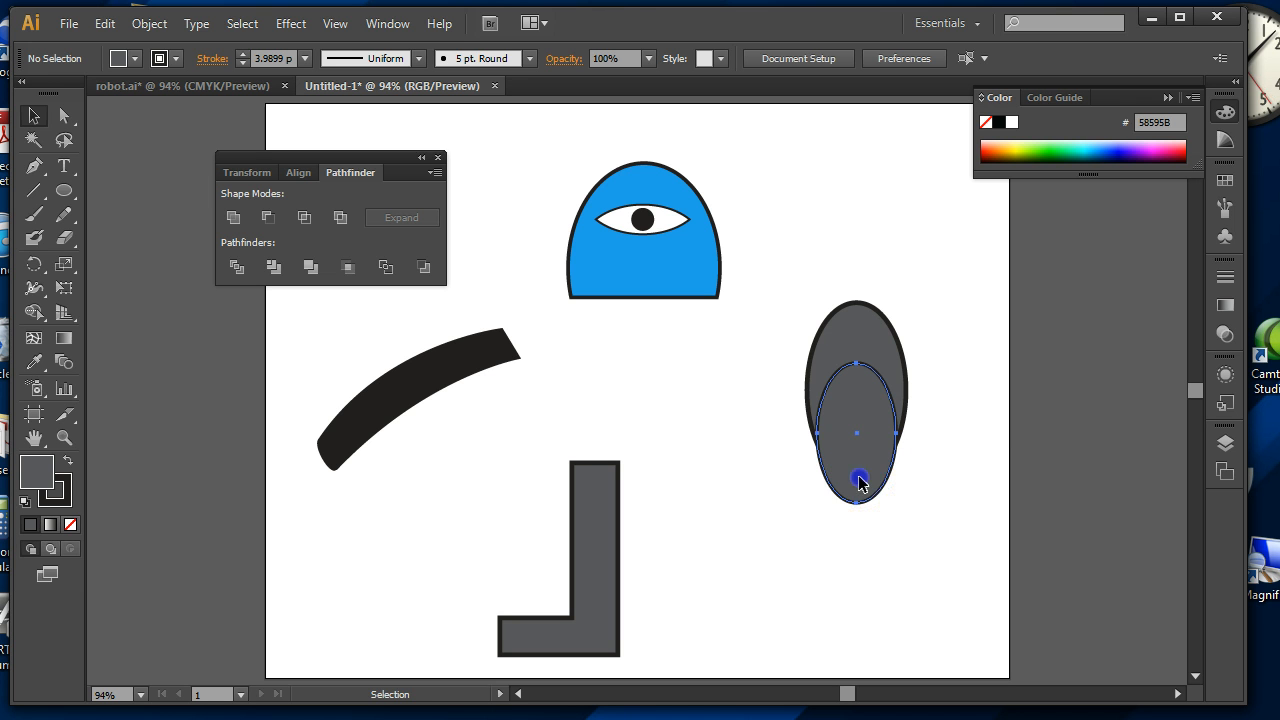
pyautogui.moveTo(857, 480); pyautogui.dragTo(860, 468)
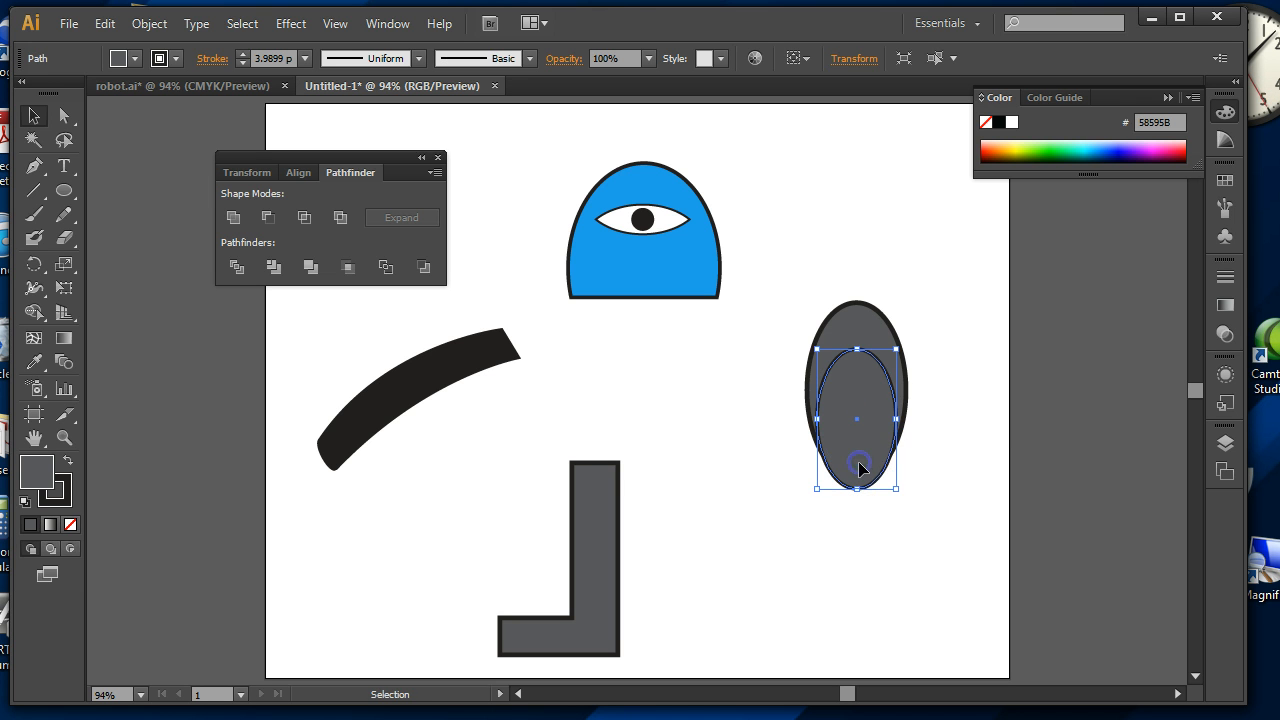
# Subtract the smaller front ellipse from the larger one with Minus Front to form the robot's claw
pyautogui.click(921, 459)
pyautogui.moveTo(762, 374); pyautogui.dragTo(886, 436)
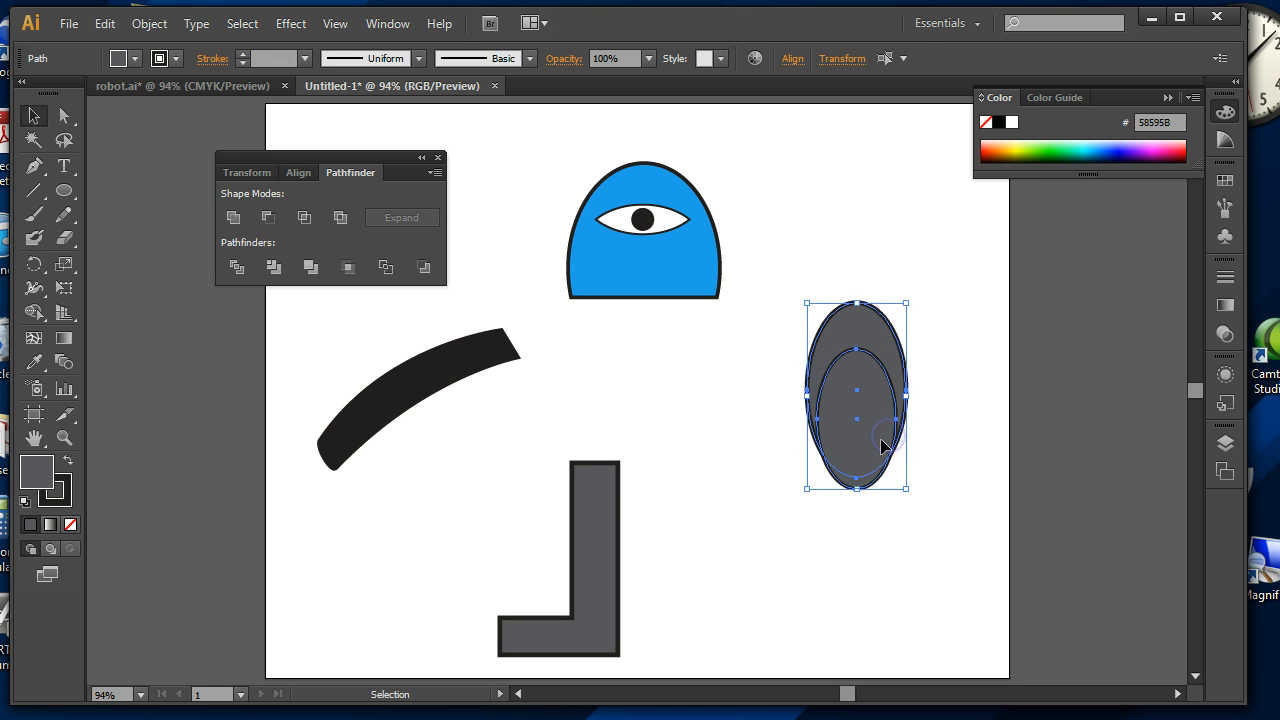
pyautogui.click(263, 218)
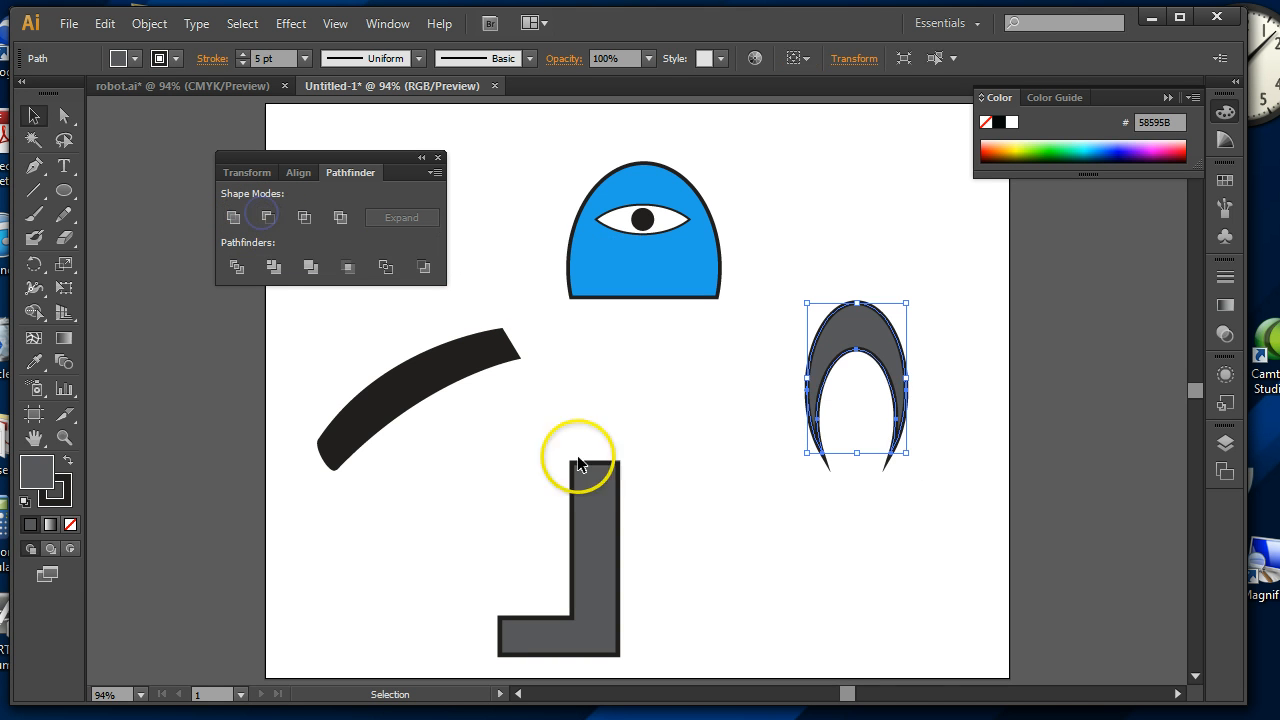
pyautogui.click(807, 522)
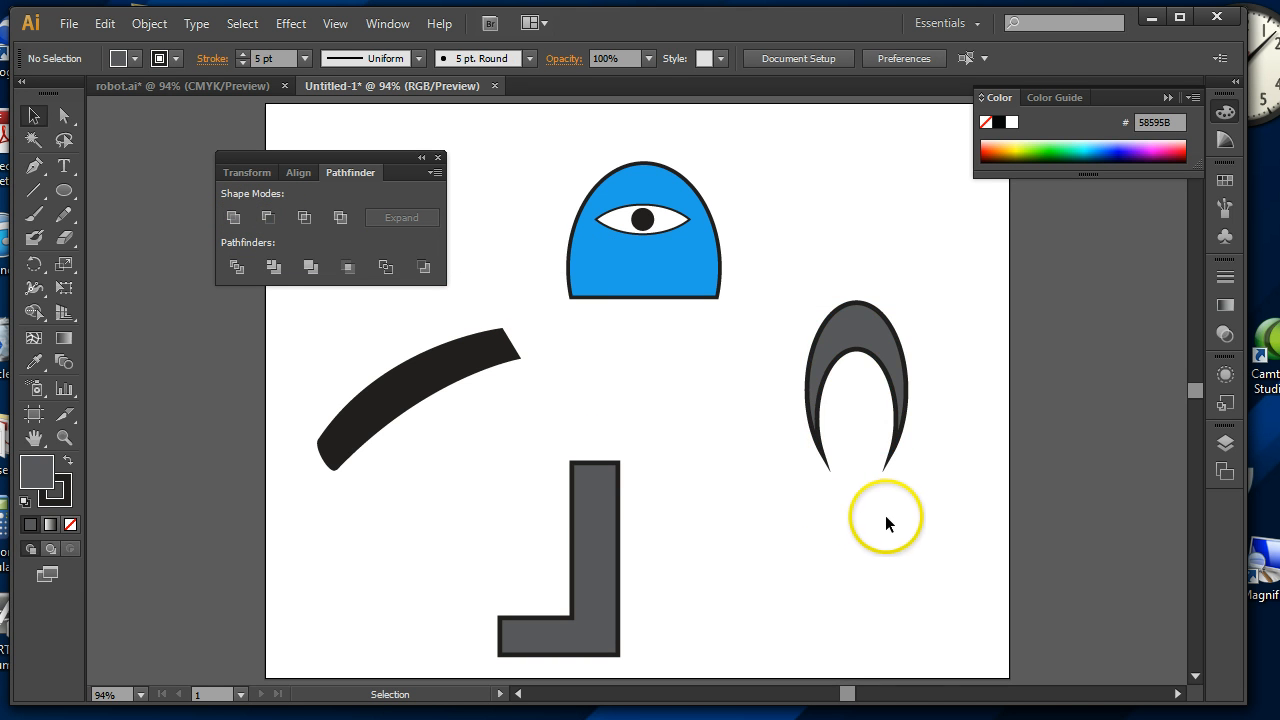
# Scale the claw down proportionally and attach it to the lower end of the curved arm
pyautogui.click(882, 356)
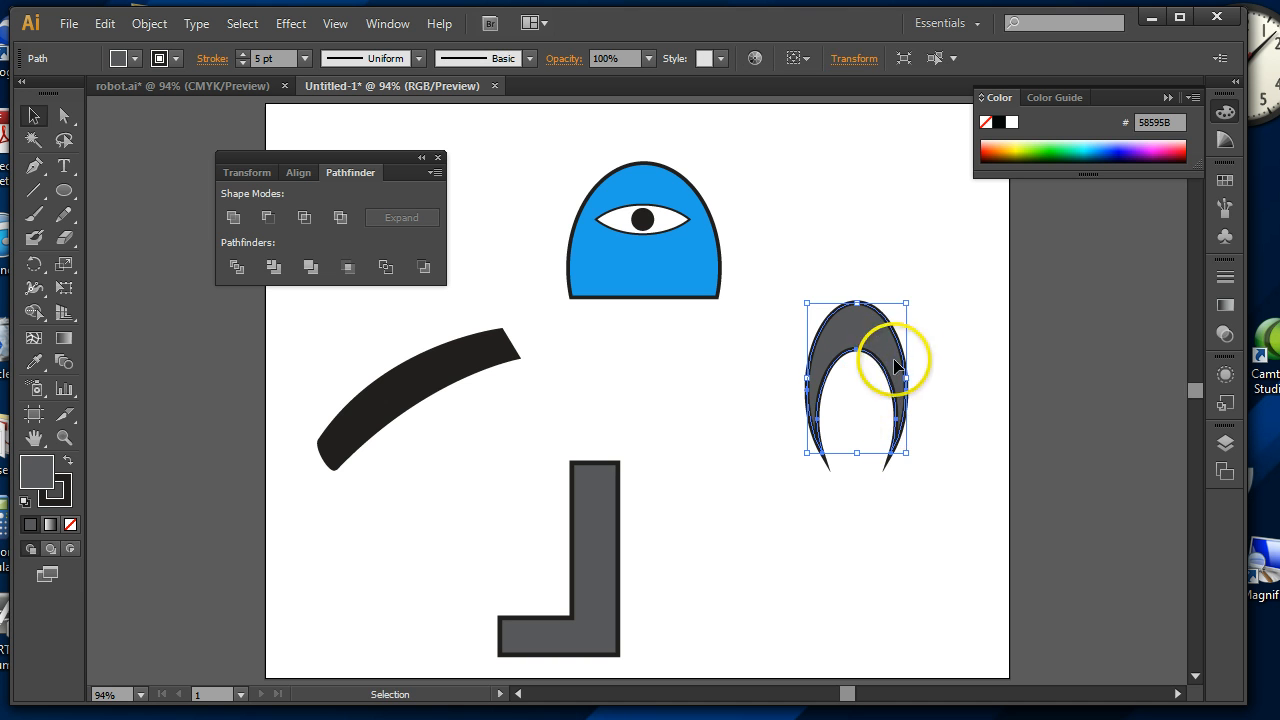
pyautogui.moveTo(910, 304)
pyautogui.mouseDown()
pyautogui.moveTo(857, 354)
pyautogui.moveTo(872, 355)
pyautogui.moveTo(421, 521)
pyautogui.moveTo(304, 516)
pyautogui.moveTo(337, 481)
pyautogui.mouseUp()
pyautogui.click(416, 498)
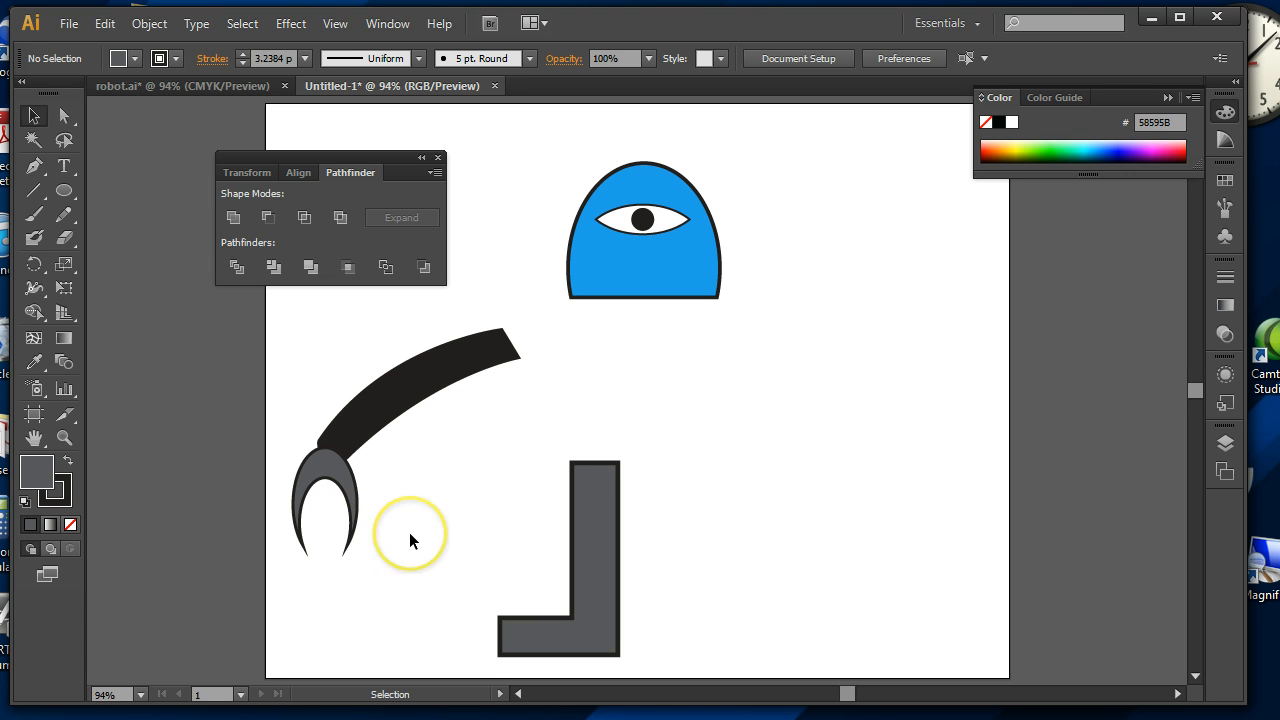
pyautogui.click(410, 540)
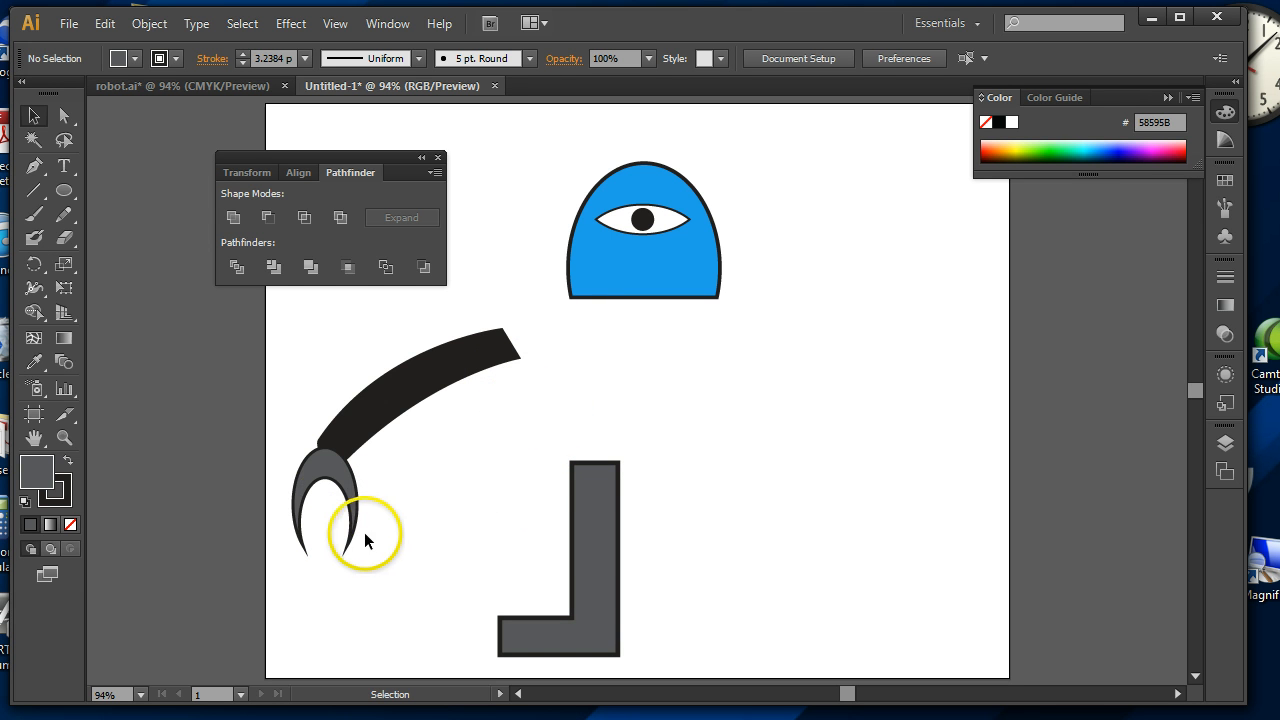
# Group the curved arm with its claw and place a duplicate of the group level with it on the artboard's right side
pyautogui.moveTo(385, 505); pyautogui.dragTo(391, 513)
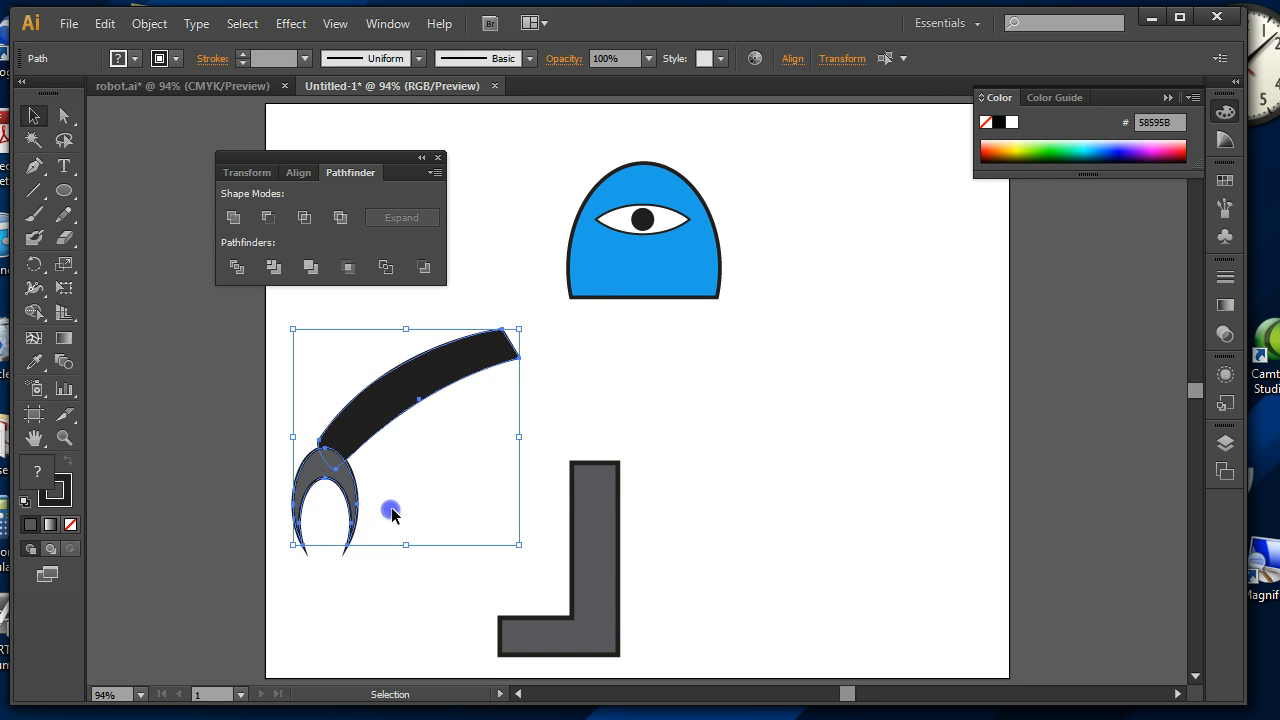
pyautogui.click(150, 23)
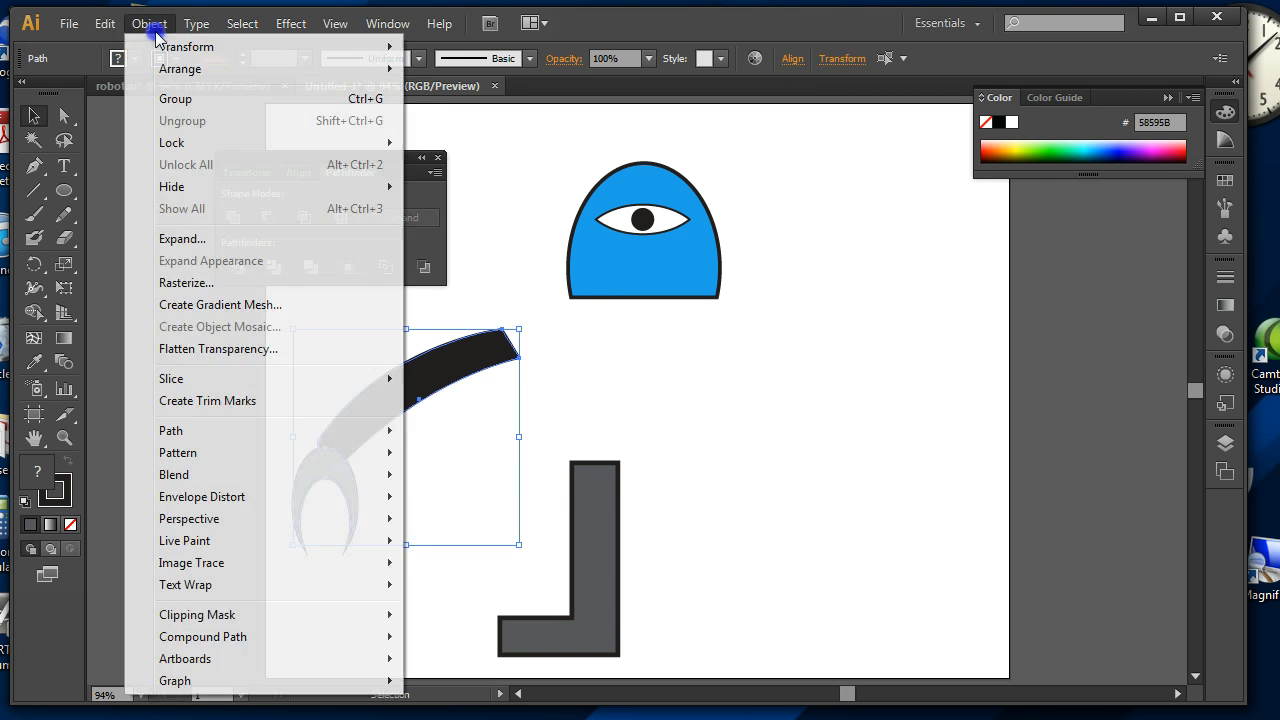
pyautogui.click(175, 97)
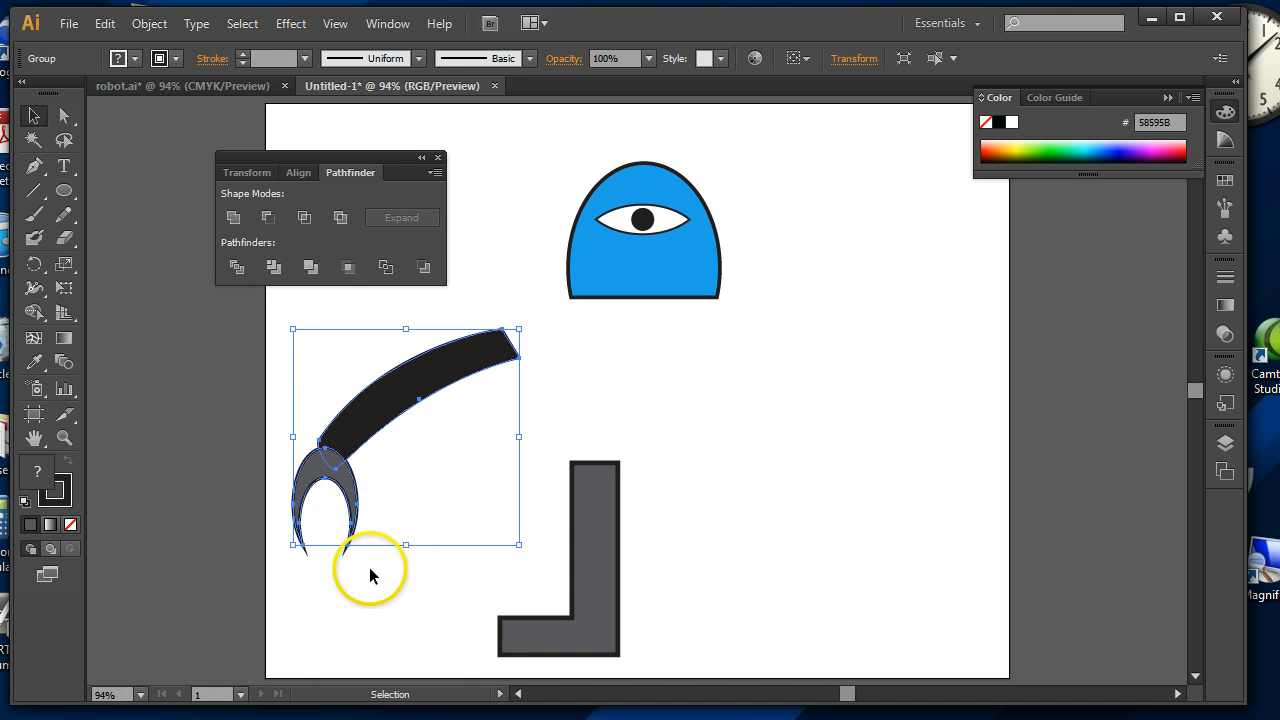
pyautogui.moveTo(353, 447); pyautogui.dragTo(748, 447)
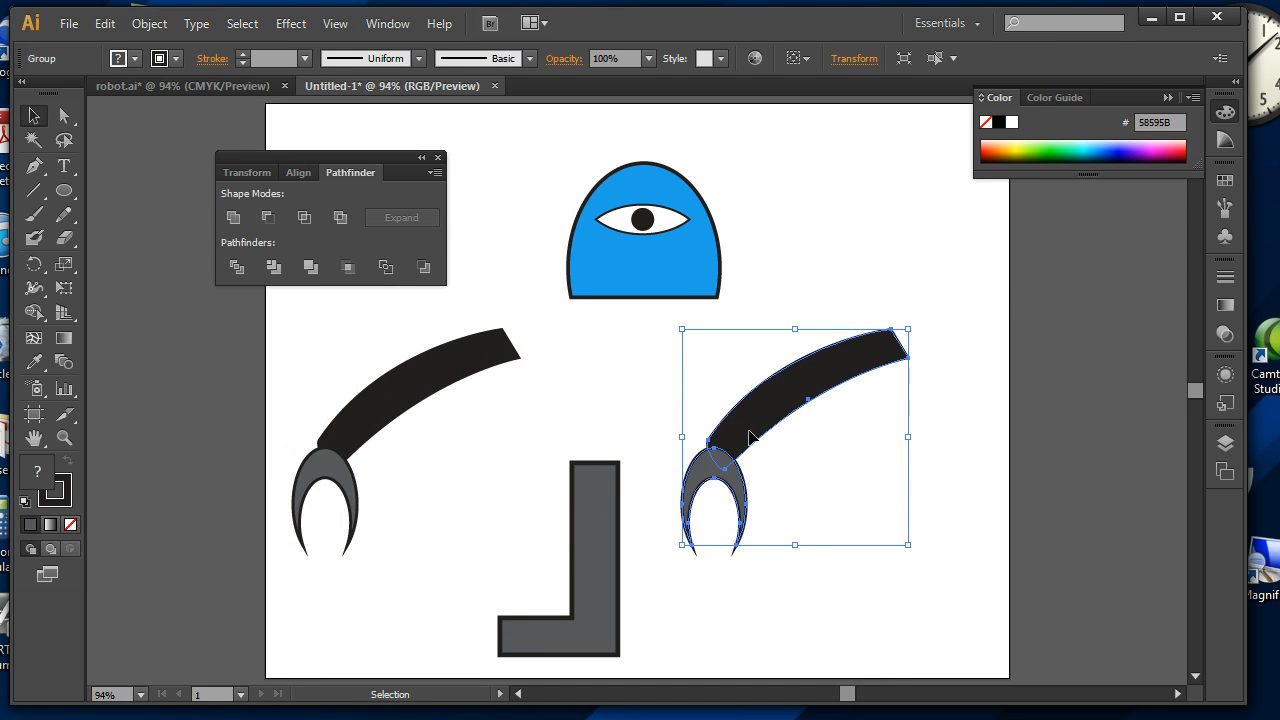
# Reflect the duplicated arm across the vertical axis with the preview on, and move it slightly further outward
pyautogui.rightClick(750, 437)
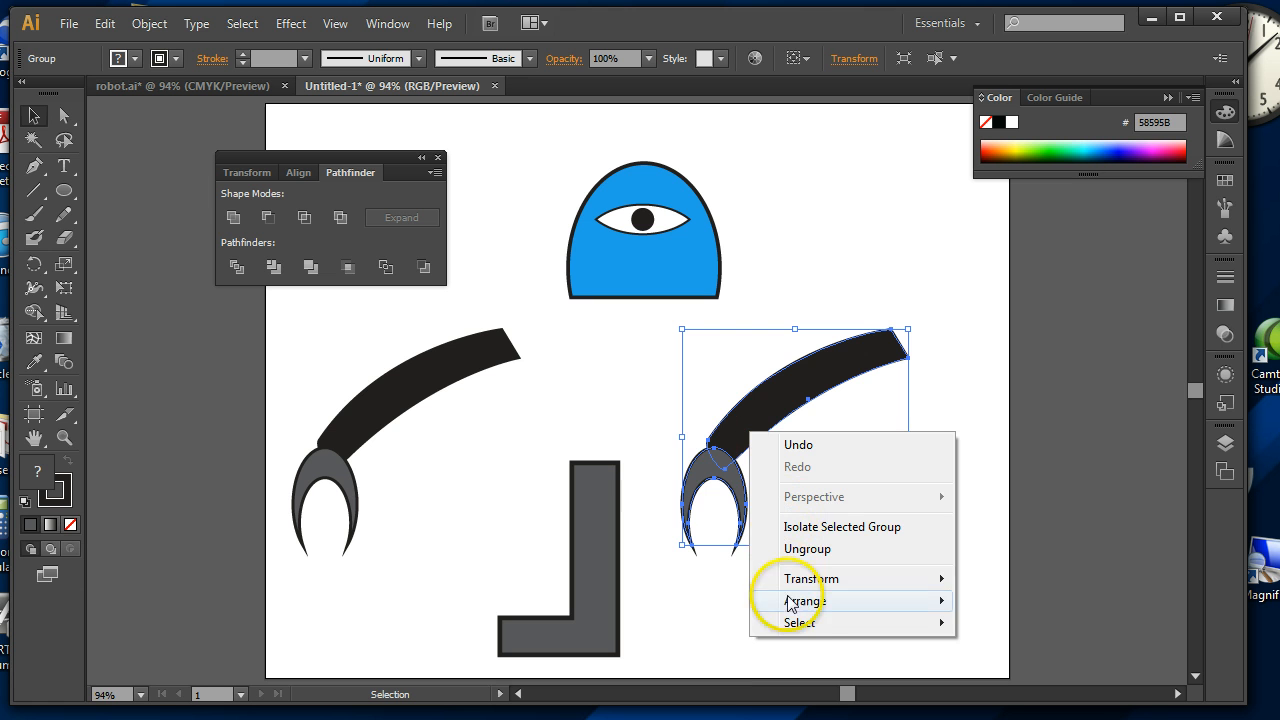
pyautogui.moveTo(795, 582)
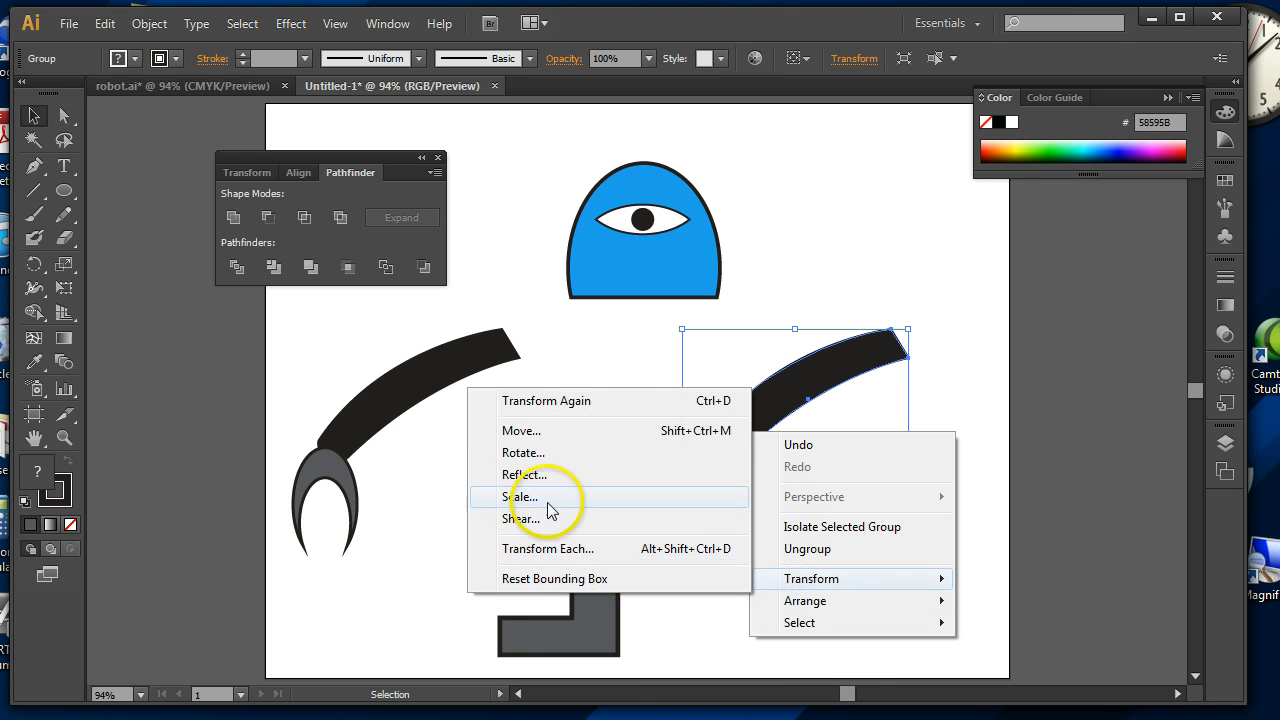
pyautogui.click(537, 476)
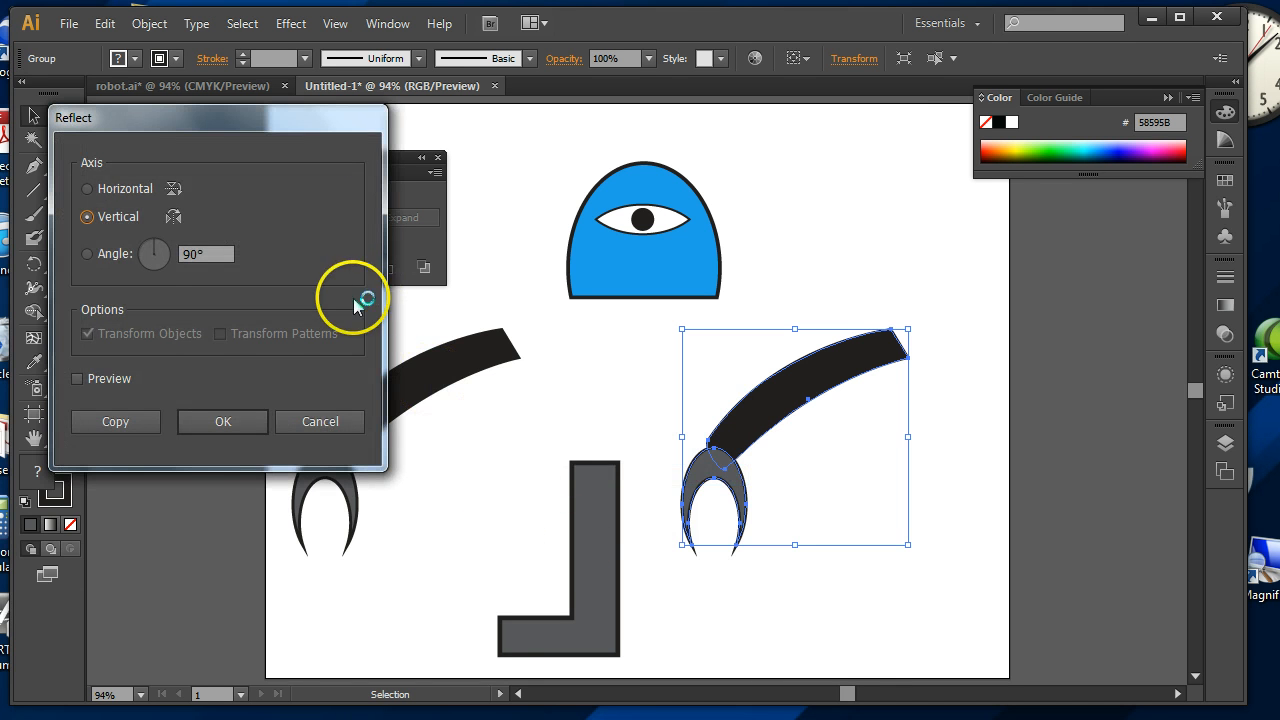
pyautogui.click(110, 228)
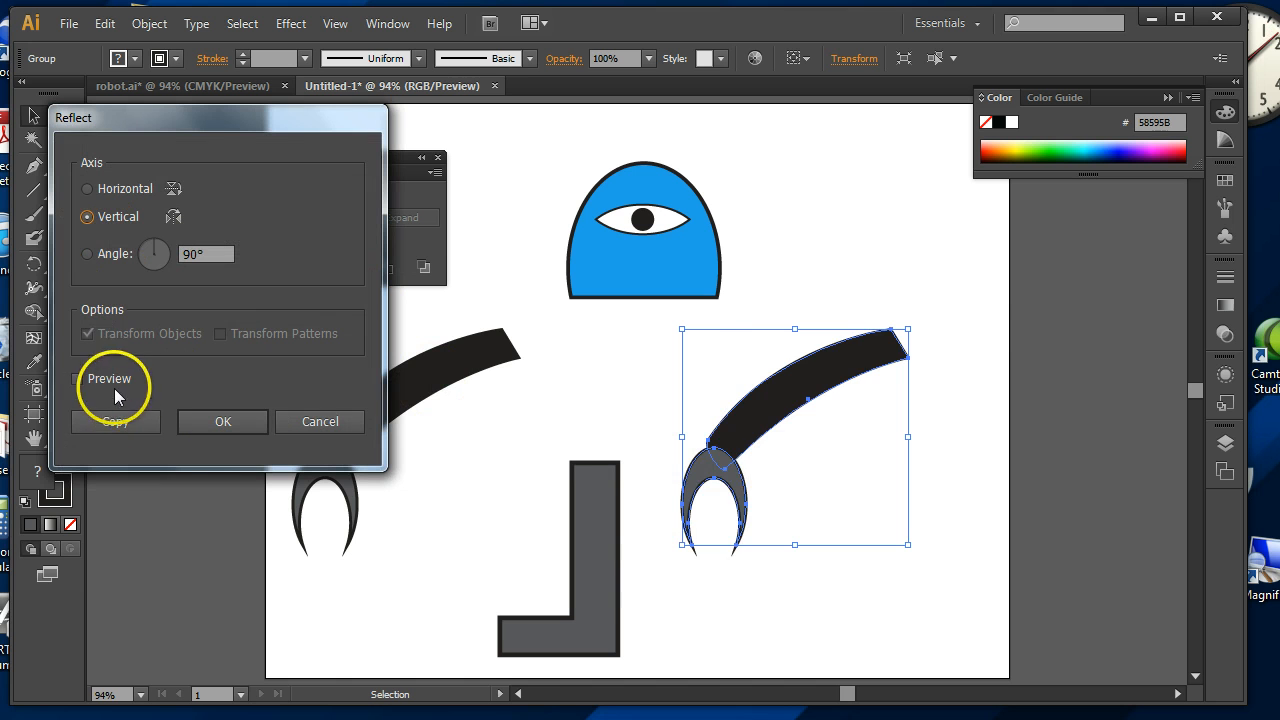
pyautogui.click(100, 380)
pyautogui.click(205, 426)
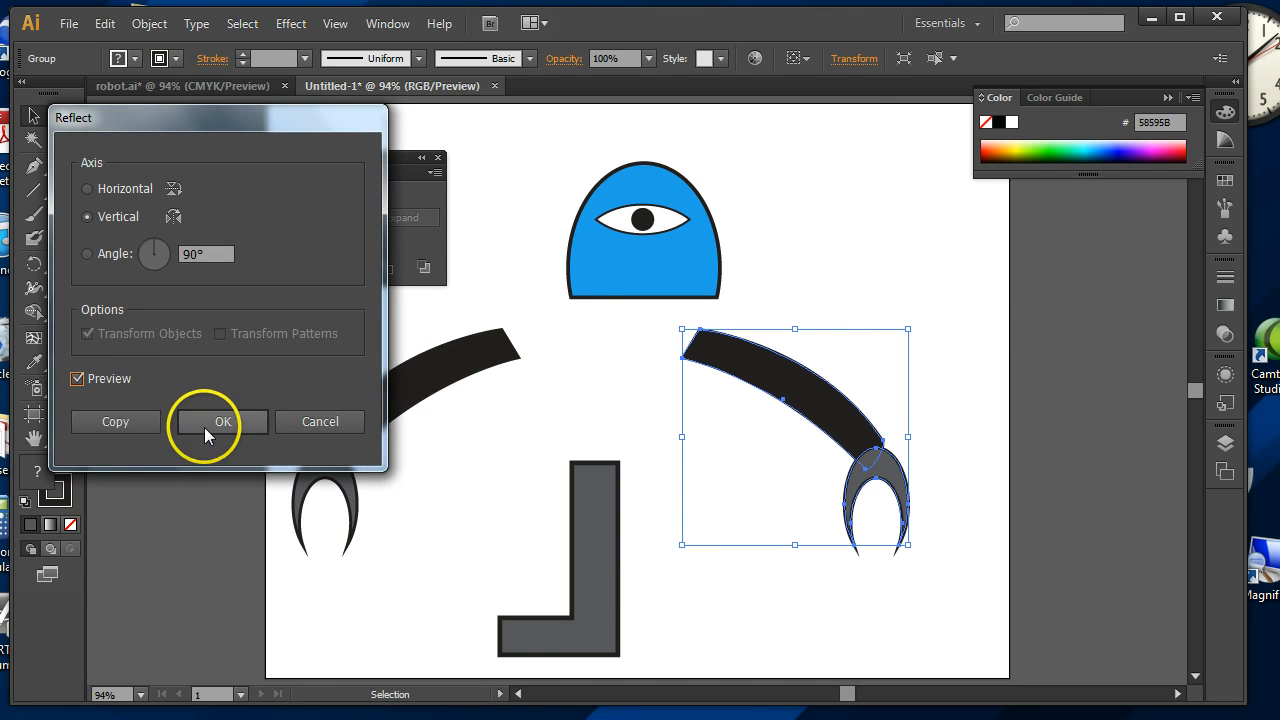
pyautogui.click(796, 594)
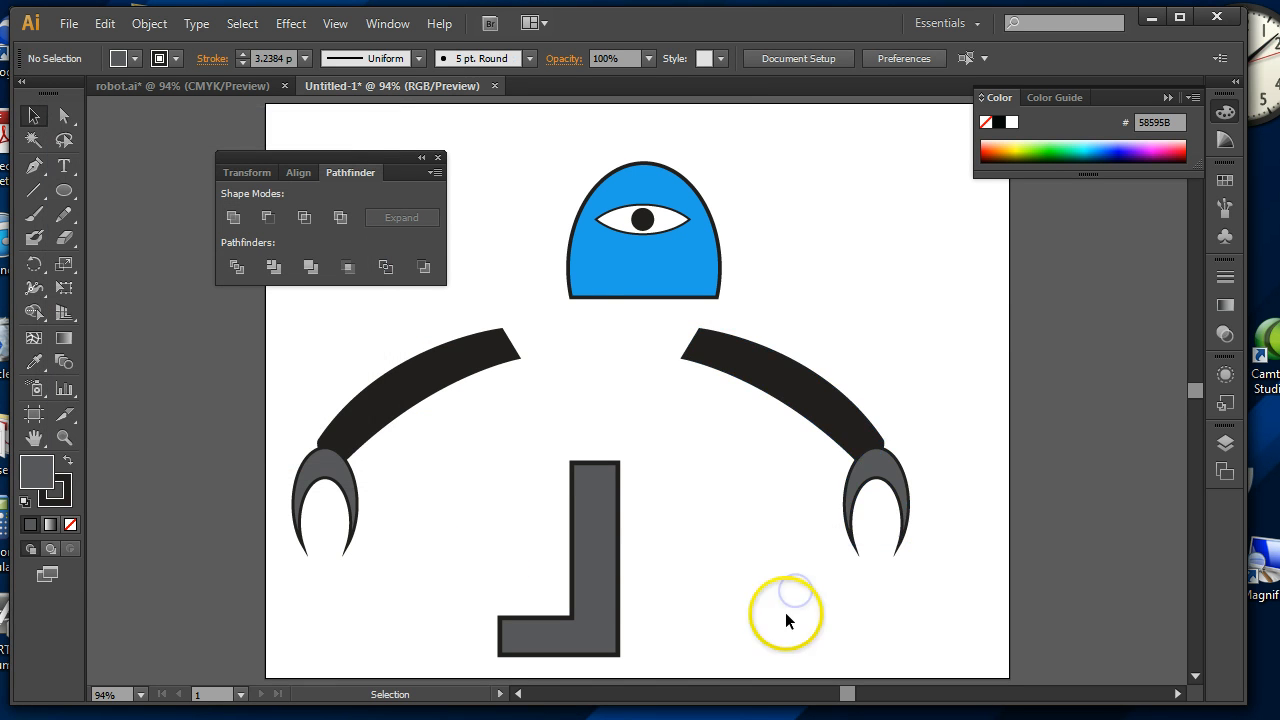
pyautogui.moveTo(806, 409); pyautogui.dragTo(843, 403)
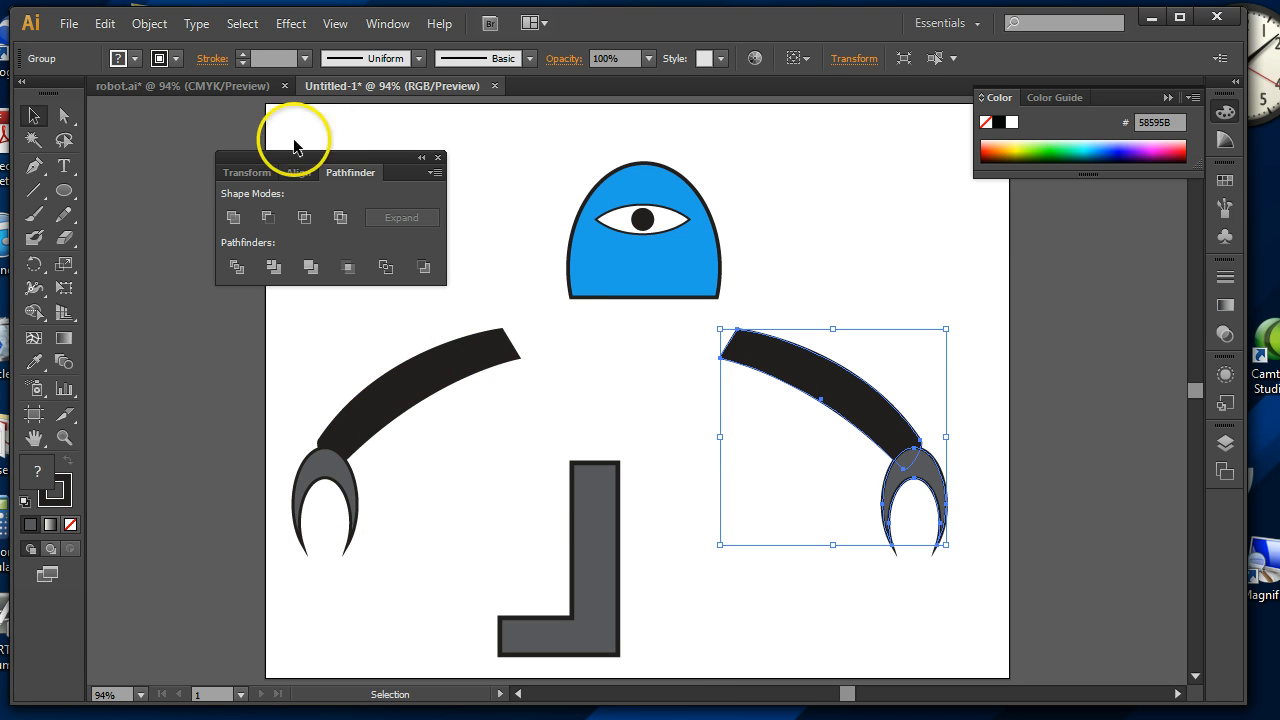
# View the finished robot in robot.ai, switch to the browser and read the Robot project's requirements for the body parts
pyautogui.click(188, 86)
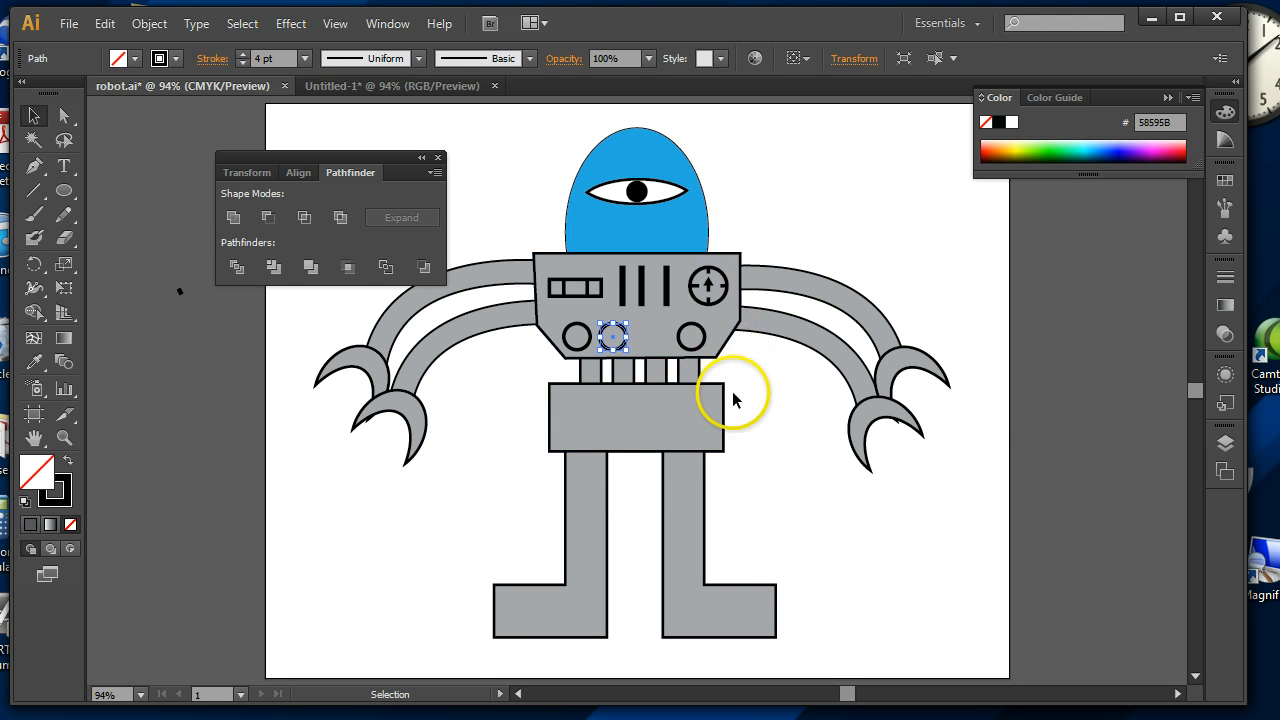
pyautogui.hotkey('alt', 'Tab')
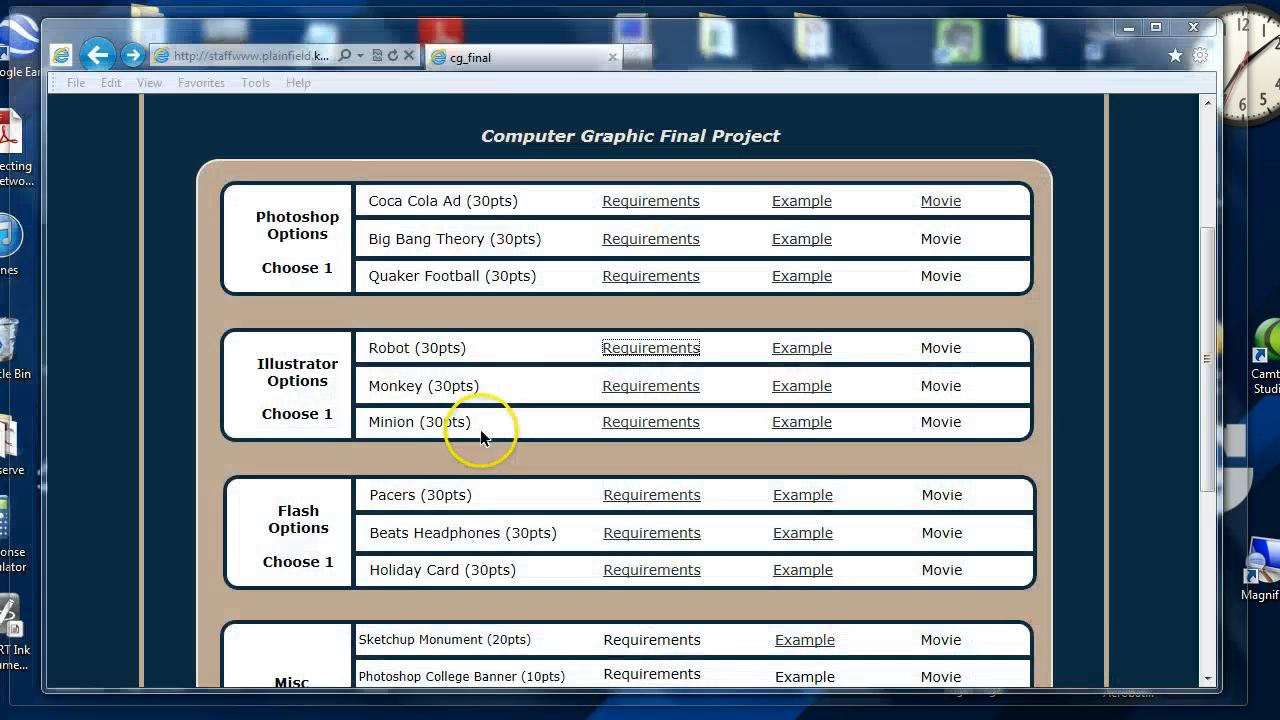
pyautogui.click(652, 347)
pyautogui.scroll(-1, 718, 410)
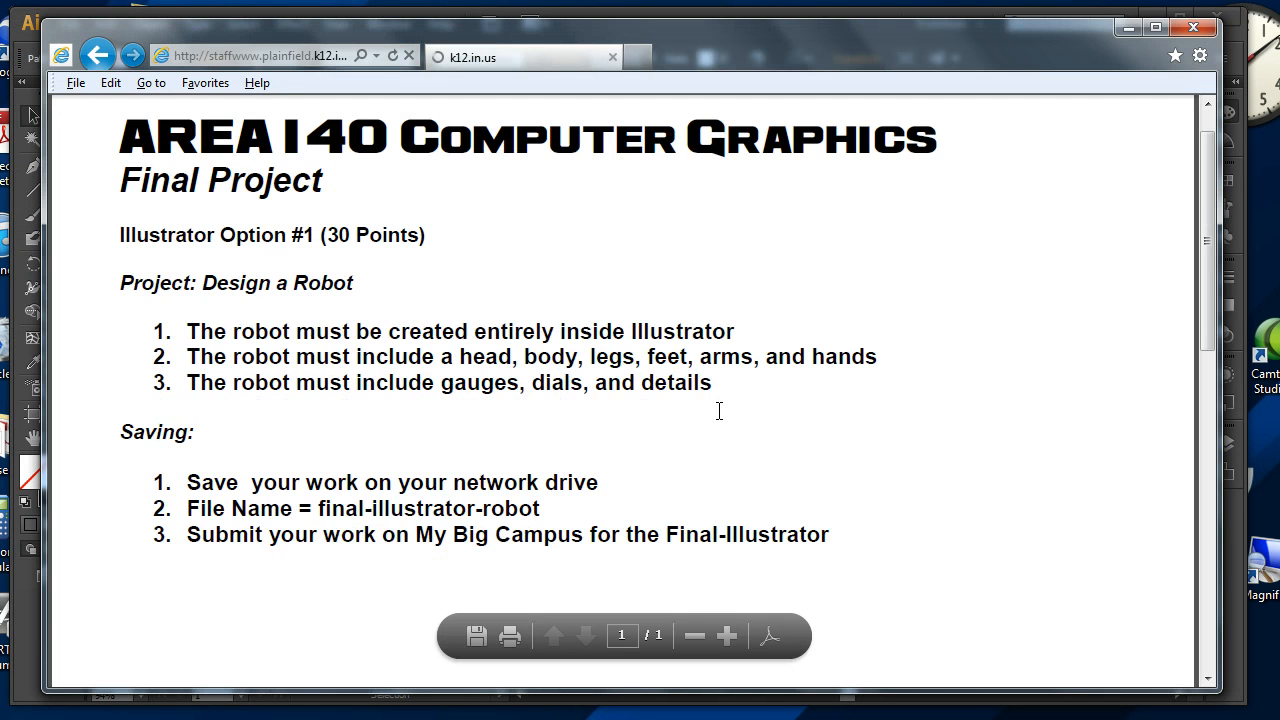
pyautogui.doubleClick(485, 360)
pyautogui.doubleClick(556, 358)
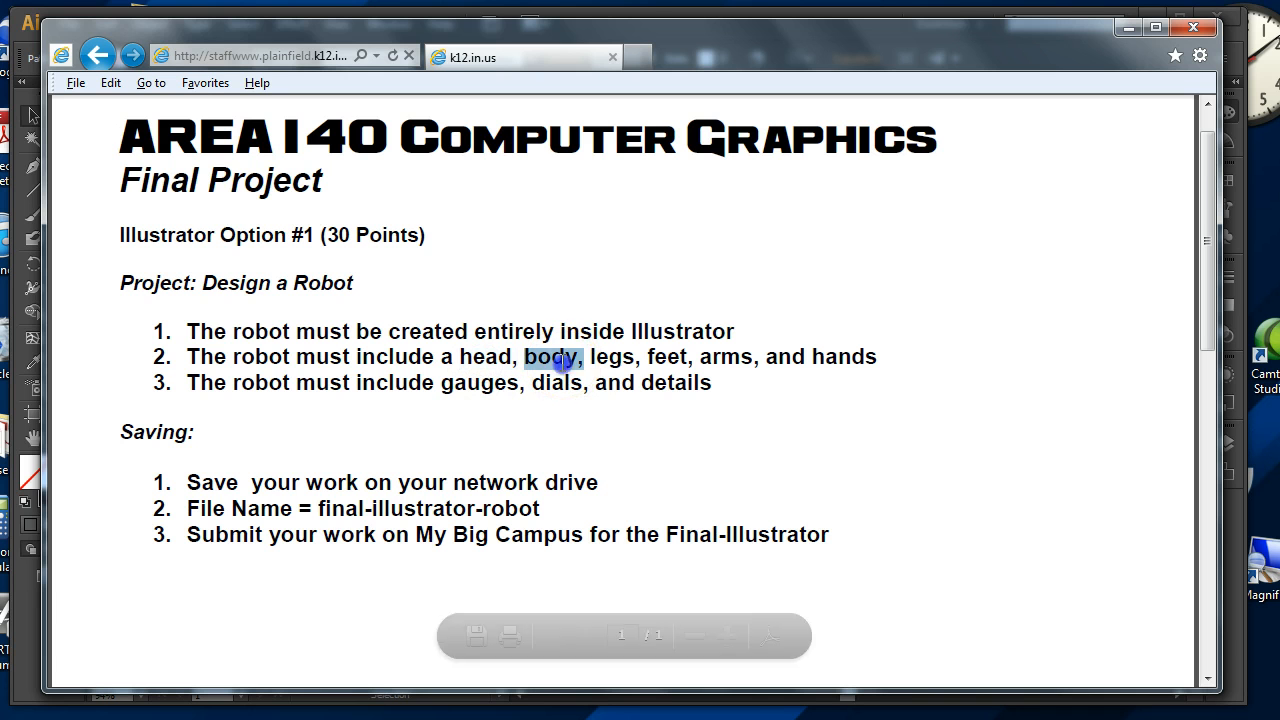
pyautogui.click(672, 359)
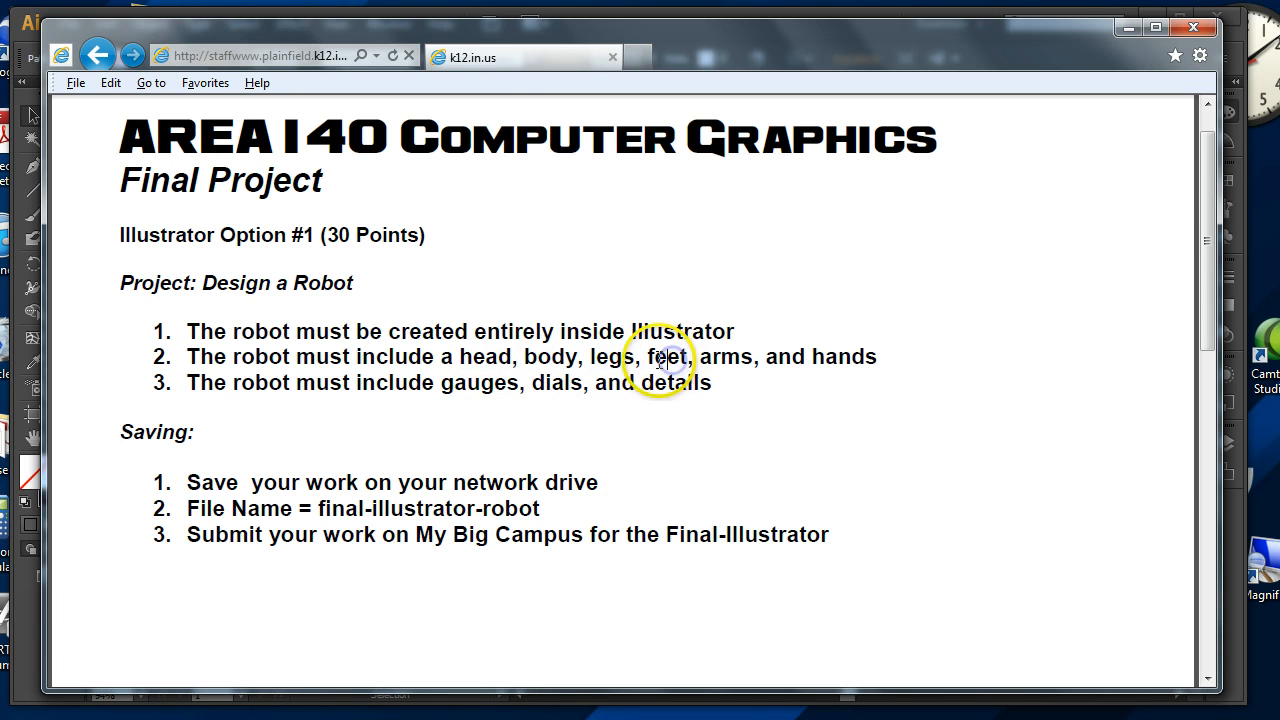